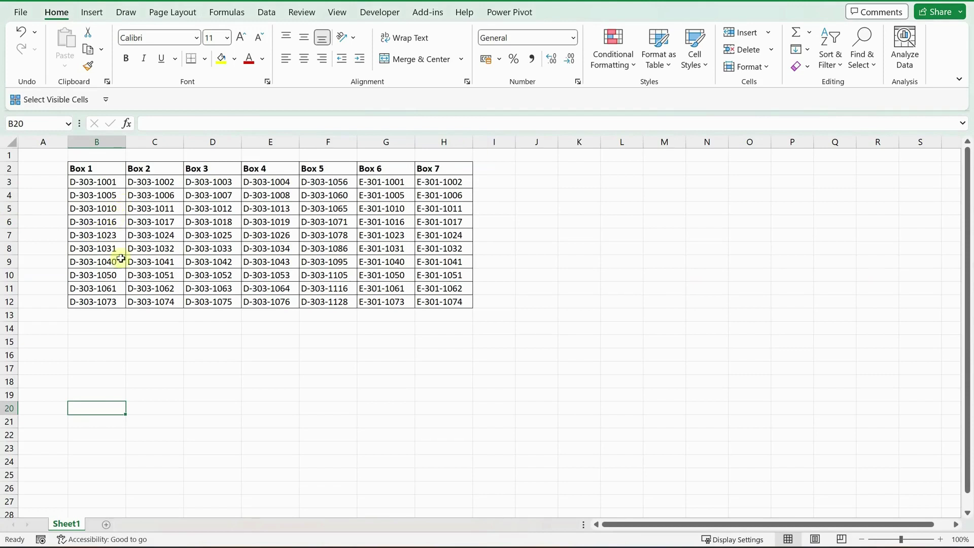
- Select the box table and the Box 1 serial column, ending in the empty cell below
click(99, 168)
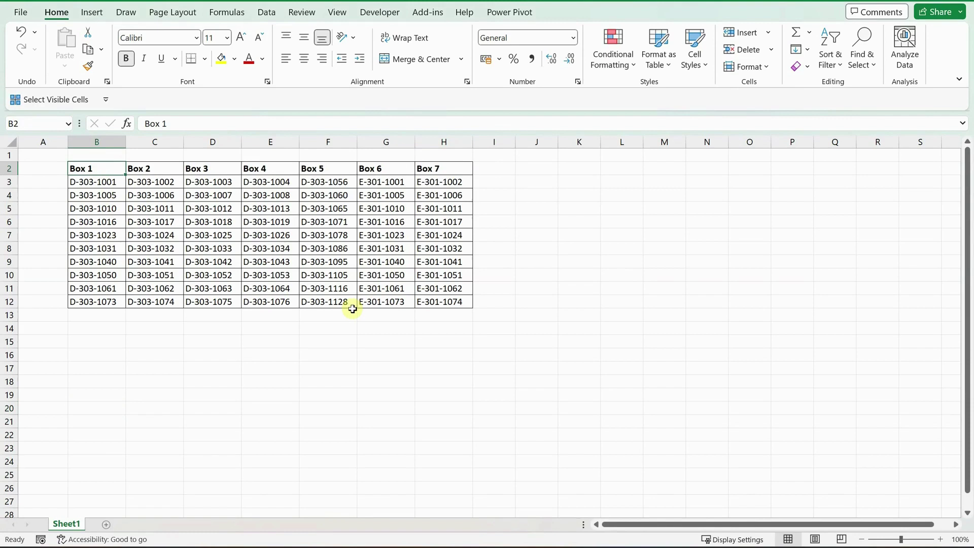
key(ctrl+shift+Down)
key(ctrl+shift+Right)
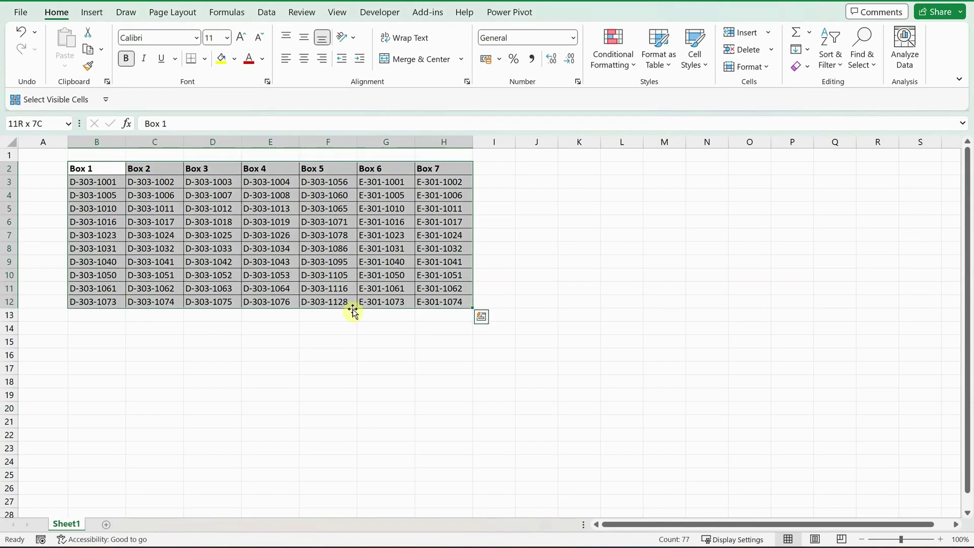
key(Left)
key(Right)
key(ctrl+shift+Down)
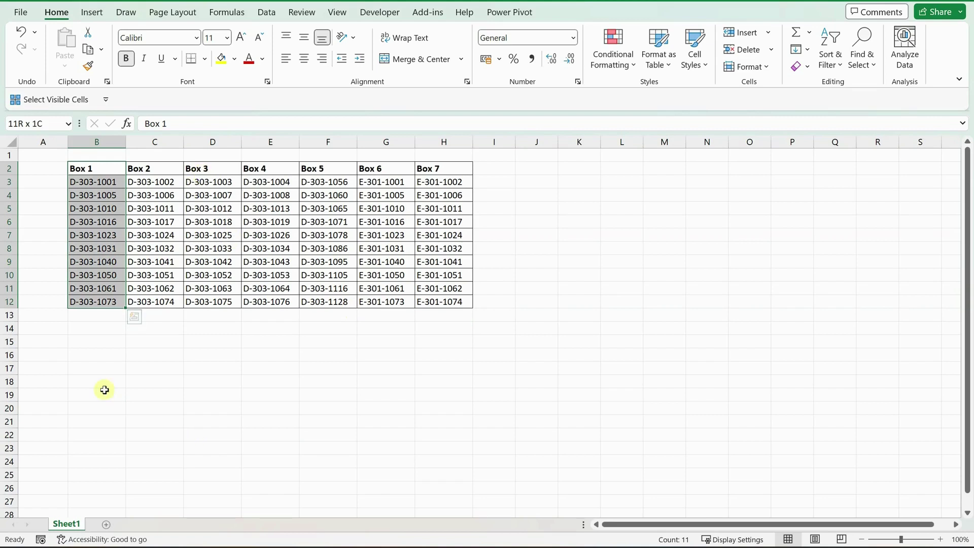
key(Left)
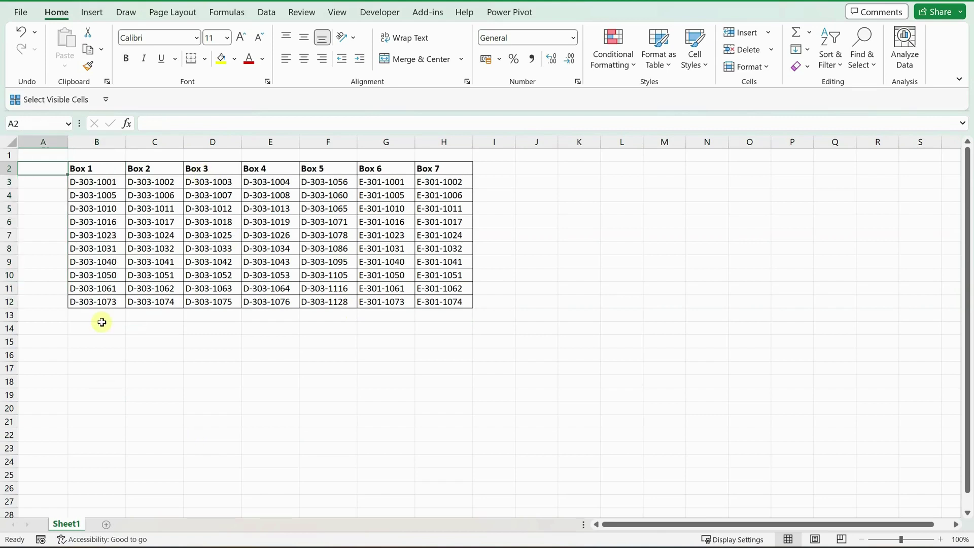
key(Right)
key(Down)
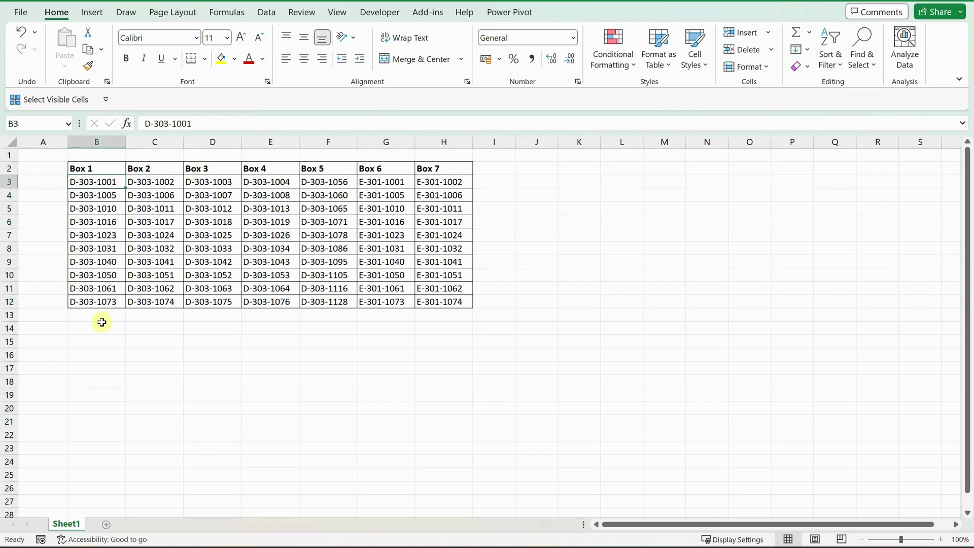
key(Down)
key(Down)
key(Down)
key(Down)
key(Down)
key(Down)
key(Down)
key(Down)
key(Down)
key(Down)
key(Down)
key(Down)
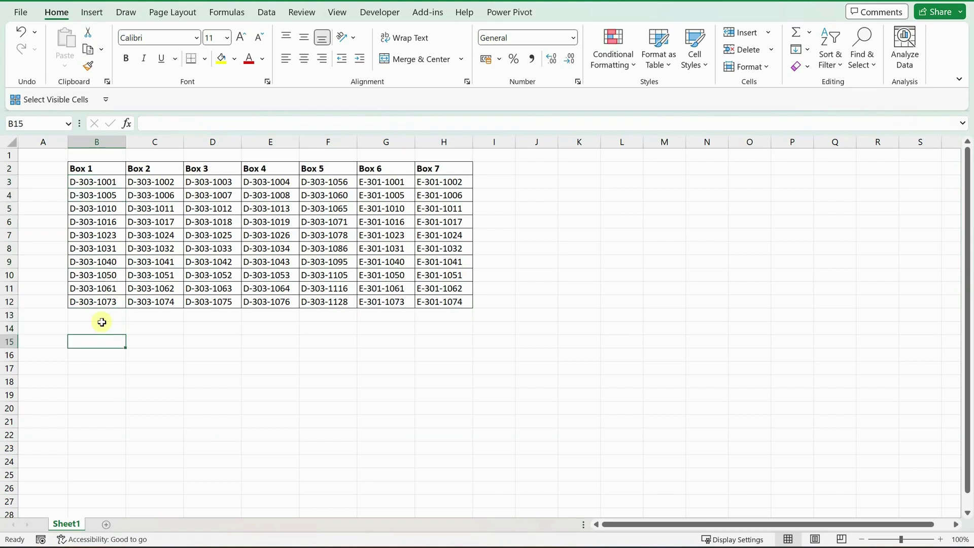
- Try a TRANSPOSE formula over the seven-box table, then delete the transposed copy
text(=tra)
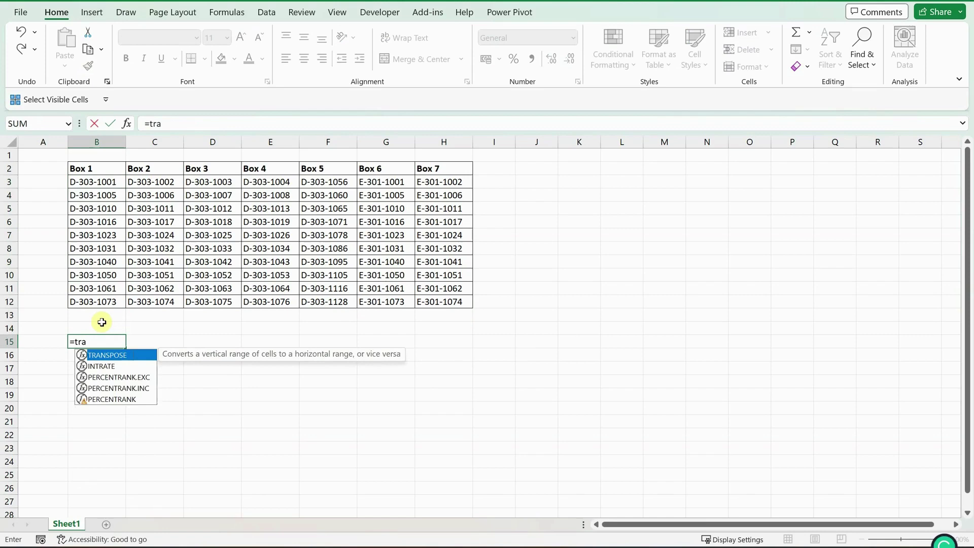
text(ns)
key(Tab)
key(ctrl+Up)
key(ctrl+Up)
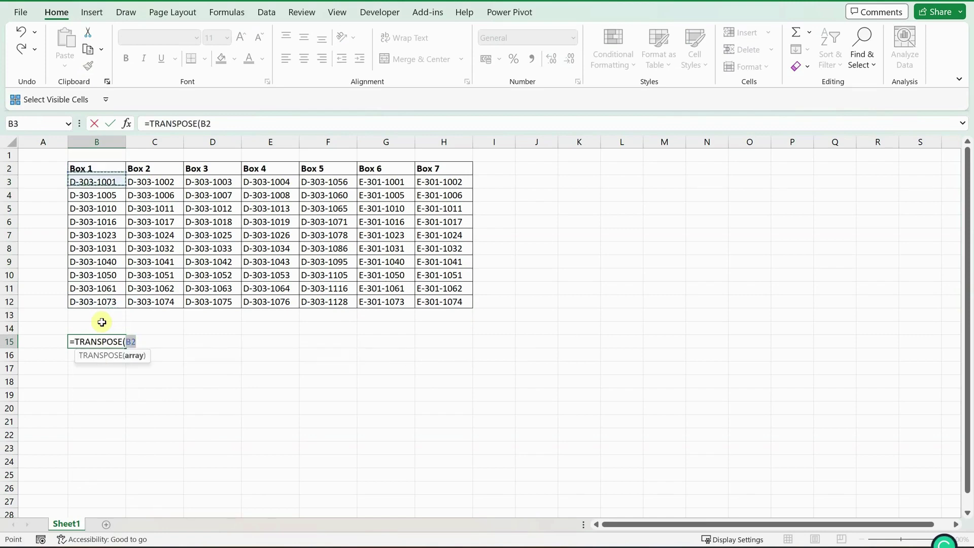
key(ctrl+shift+Down)
key(ctrl+shift+Right)
key(Return)
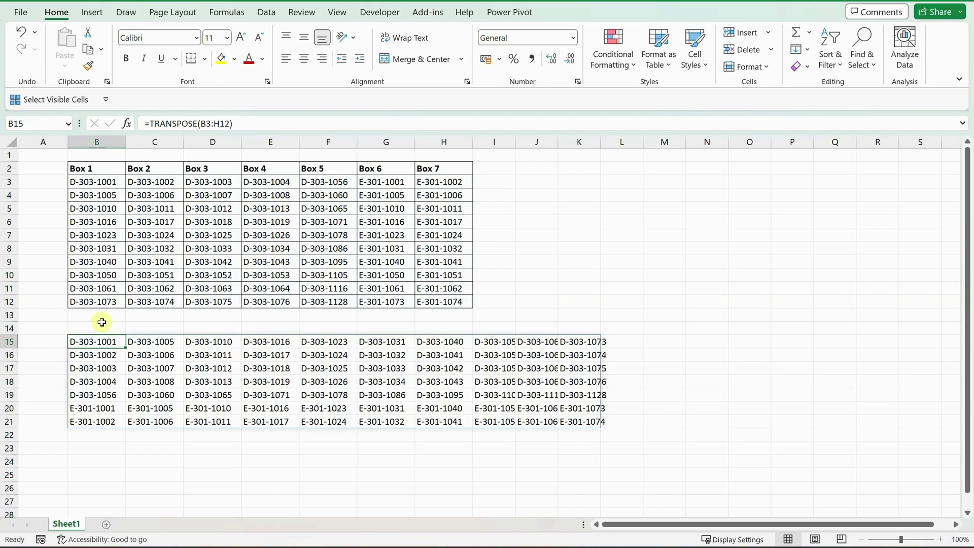
key(ctrl+a)
key(Delete)
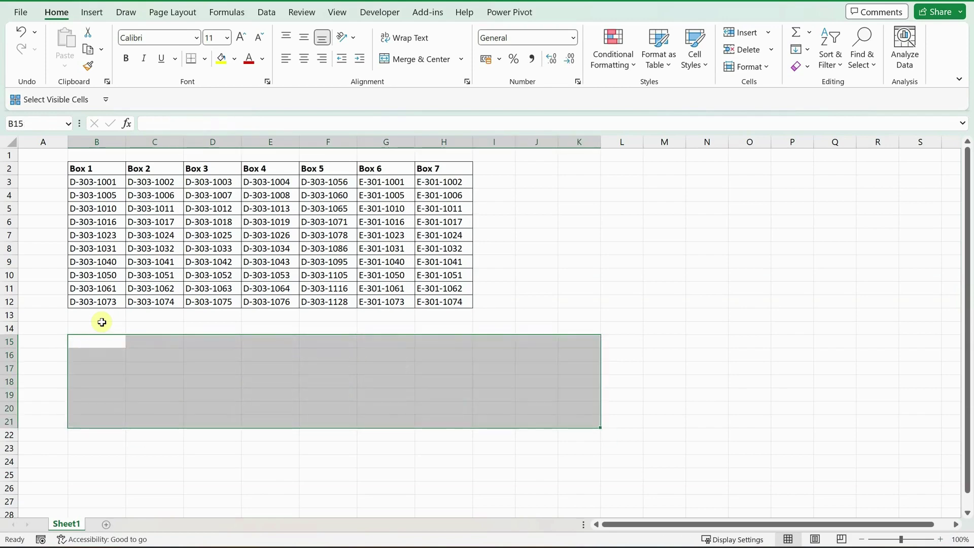
- Insert four blank columns B:E before the box table
key(ctrl+Up)
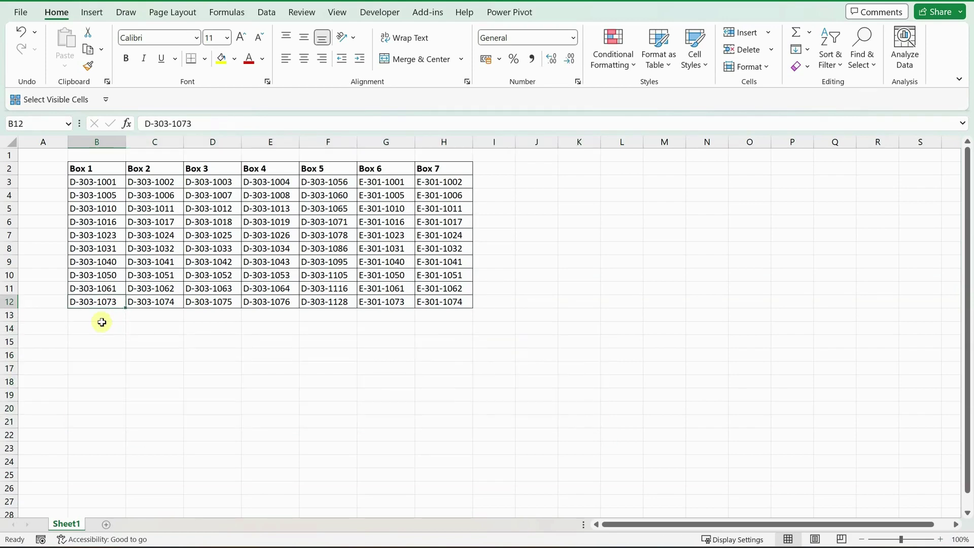
click(97, 141)
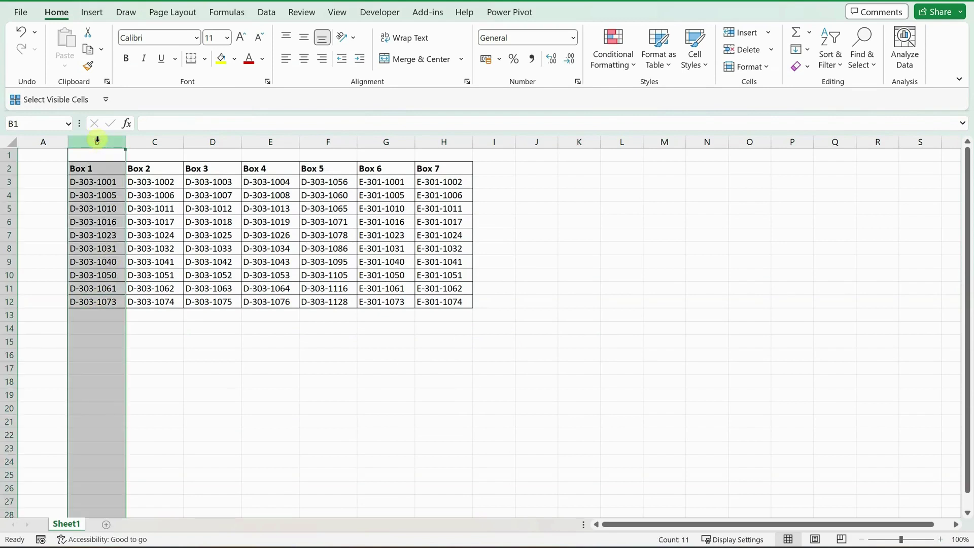
drag(98, 141, 294, 142)
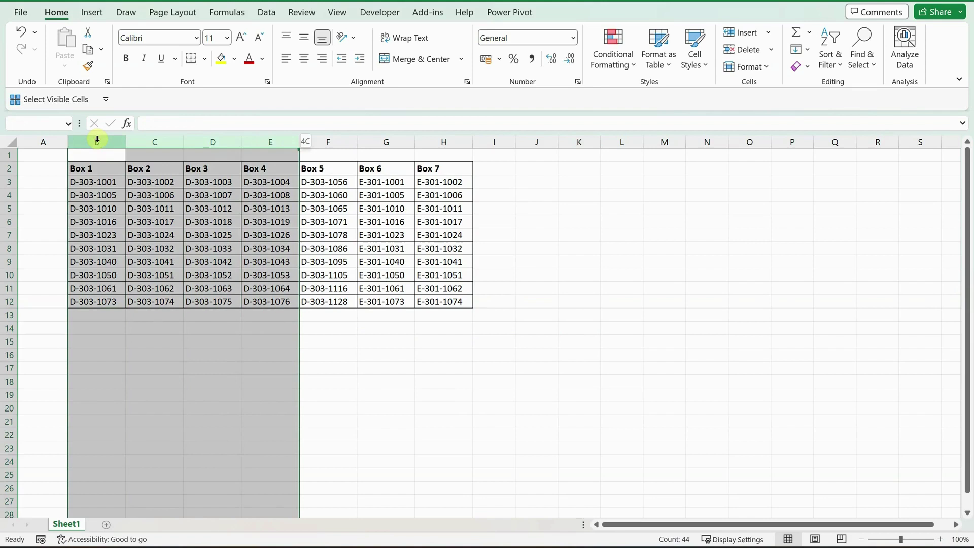
key(ctrl+shift+plus)
- Enter the headings 'Box No' in B14 and 'Serial Number' in C14
key(ctrl+Home)
key(Down)
key(Down)
key(Down)
key(Down)
key(Down)
key(Down)
key(Down)
key(Down)
key(Down)
key(Down)
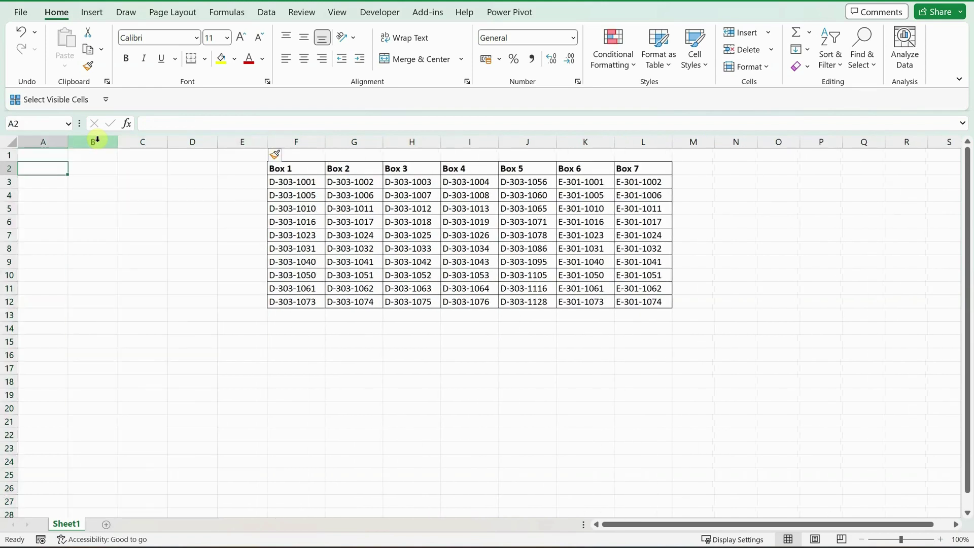
key(Down)
key(Down)
key(Down)
key(Right)
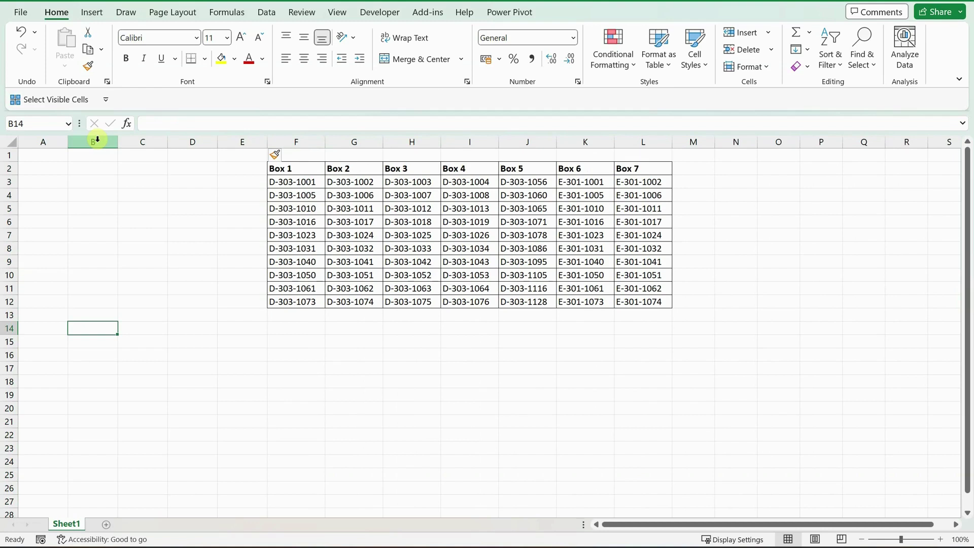
text(Box)
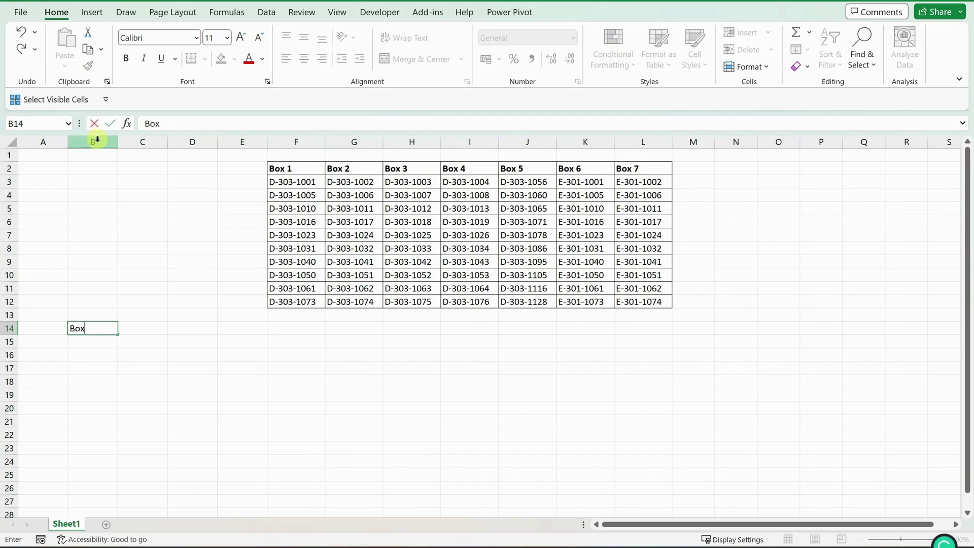
text( No)
key(Tab)
text(S)
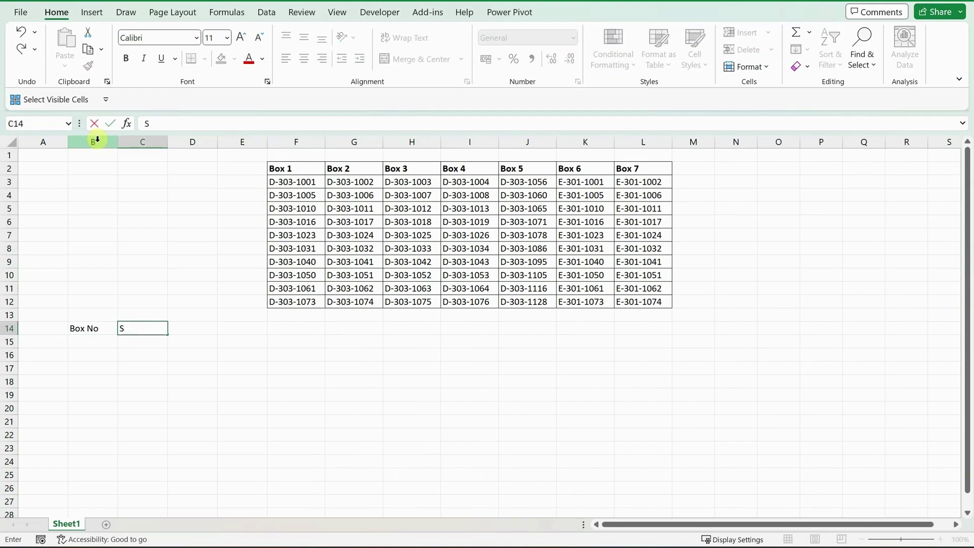
text(erial)
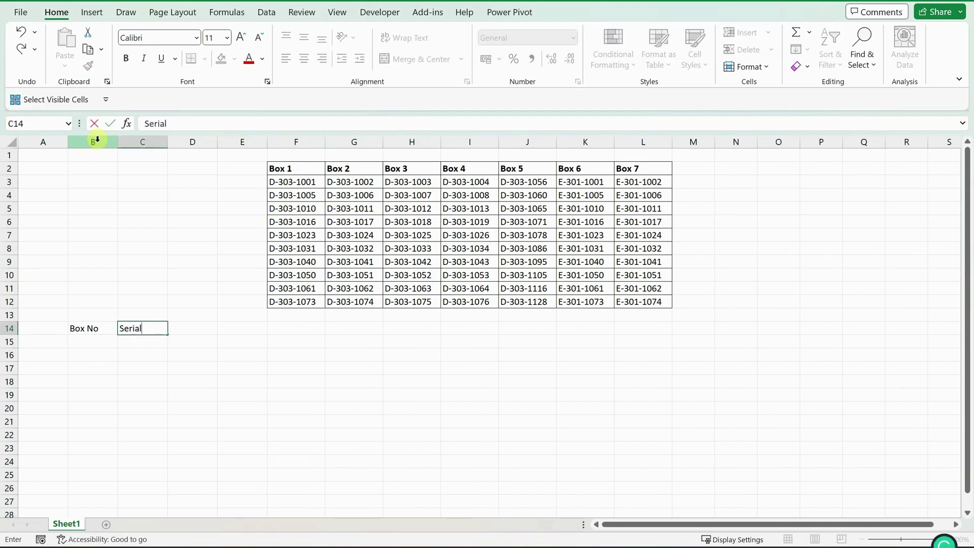
text( Number)
key(Return)
key(Left)
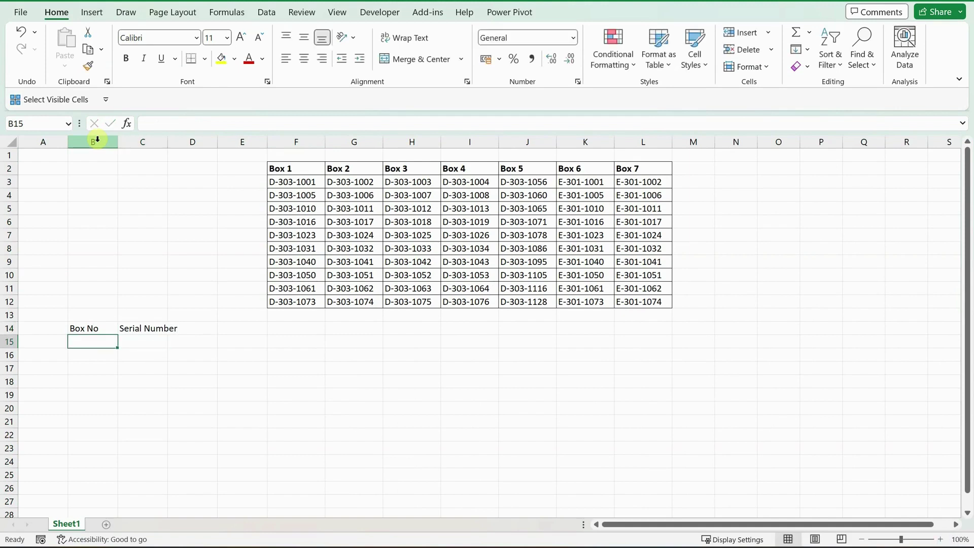
- Enter box number 1 in B15 and paste the ten Box 1 serials under Serial Number
text(1)
key(ctrl+Return)
key(Right)
key(Right)
key(Right)
key(Right)
key(Up)
key(Up)
key(Up)
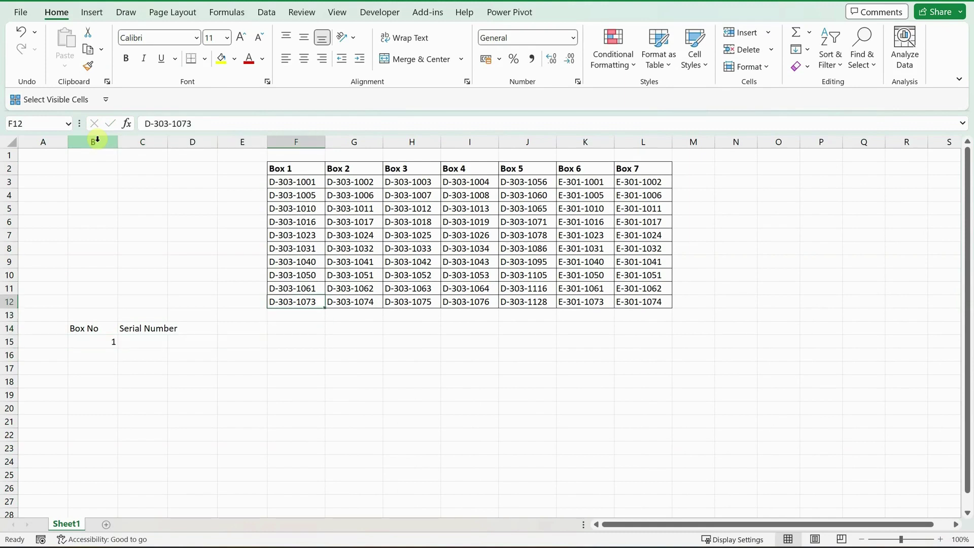
key(ctrl+Up)
key(Down)
key(ctrl+shift+Down)
key(ctrl+c)
key(Left)
key(Left)
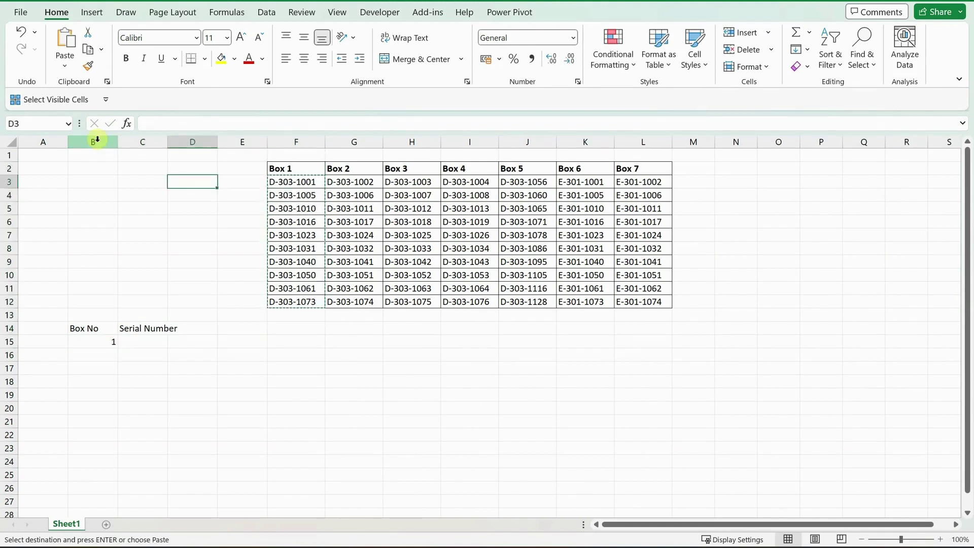
- Fill box number 1 down the Box No column to row 24
key(Left)
key(ctrl+Down)
key(Down)
key(Return)
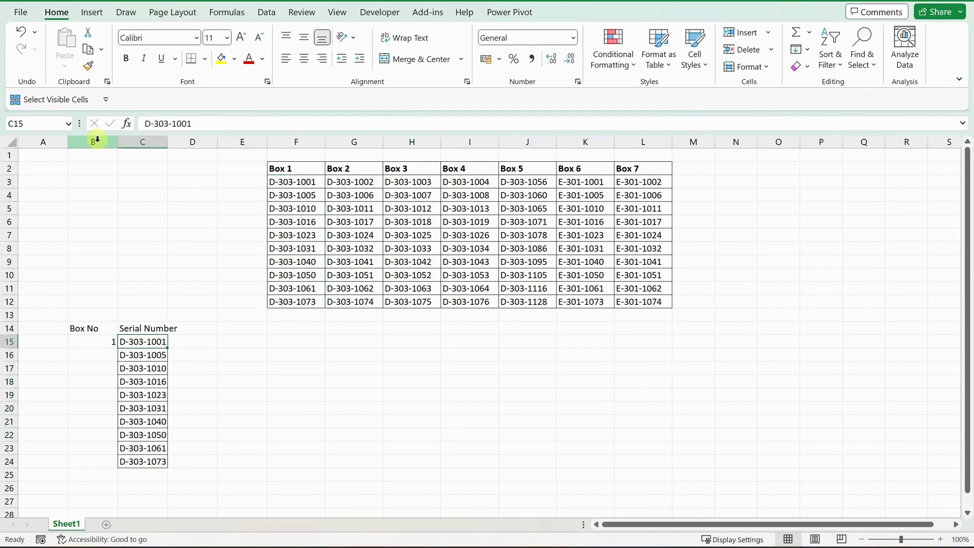
key(ctrl+Down)
key(Left)
key(ctrl+shift+Up)
key(ctrl+d)
key(Right)
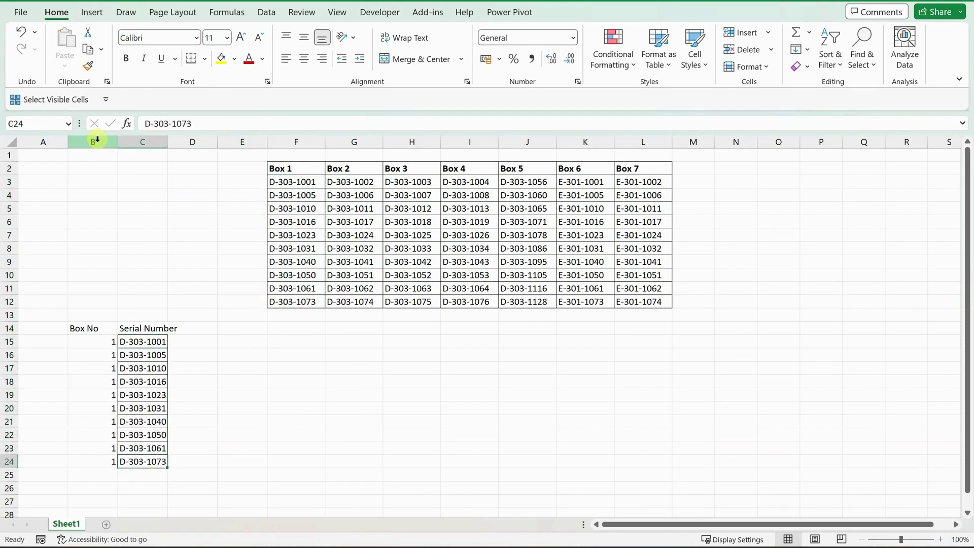
- Paste the ten Box 2 serials into C25:C34 below Box 1's serials
key(Right)
key(Right)
key(Right)
key(Right)
key(ctrl+Up)
key(ctrl+Up)
key(Down)
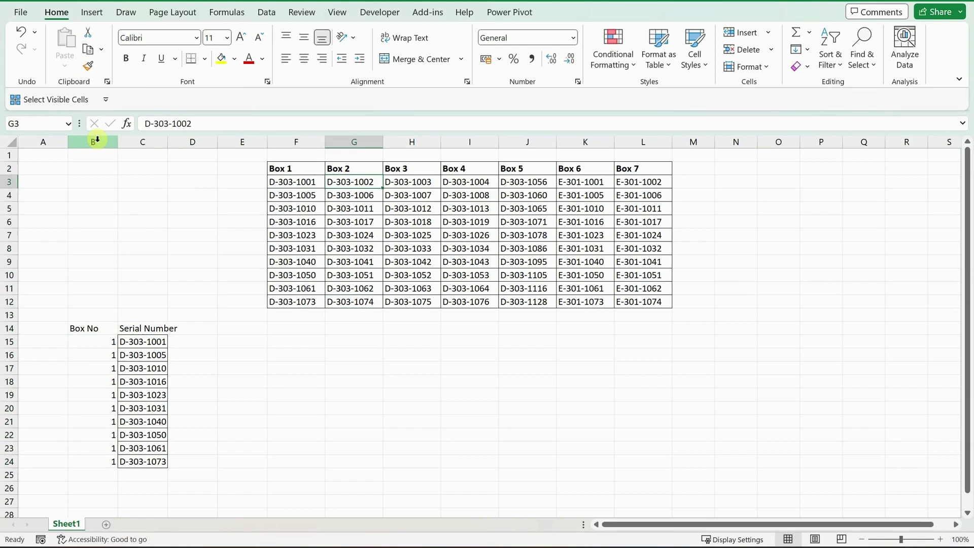
key(ctrl+shift+Down)
key(ctrl+c)
key(Down)
key(Down)
key(Down)
key(Down)
key(Down)
key(Down)
key(Down)
key(Down)
key(Down)
key(Down)
key(Down)
key(Down)
key(Down)
key(Down)
key(Down)
key(Down)
key(Down)
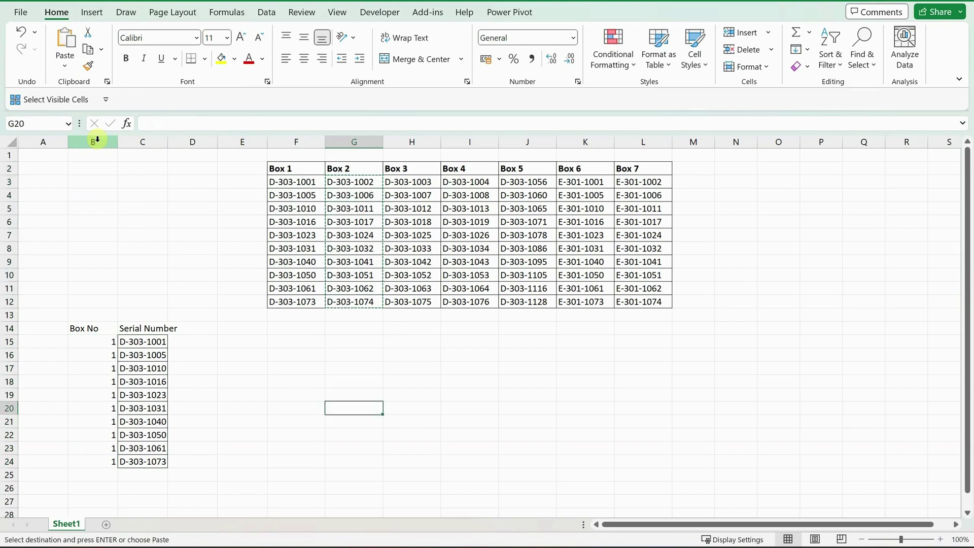
key(Left)
key(Left)
key(Left)
key(Left)
key(ctrl+Down)
key(Down)
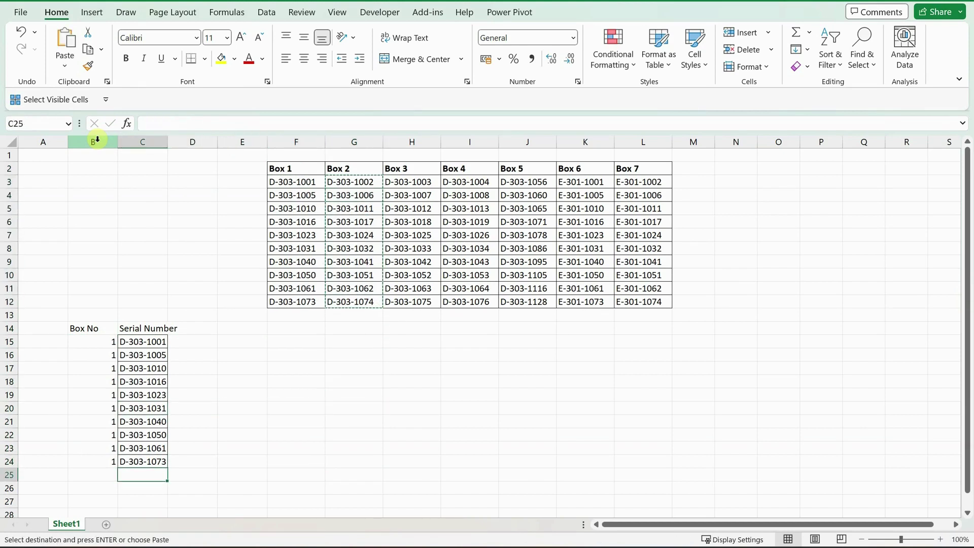
key(Return)
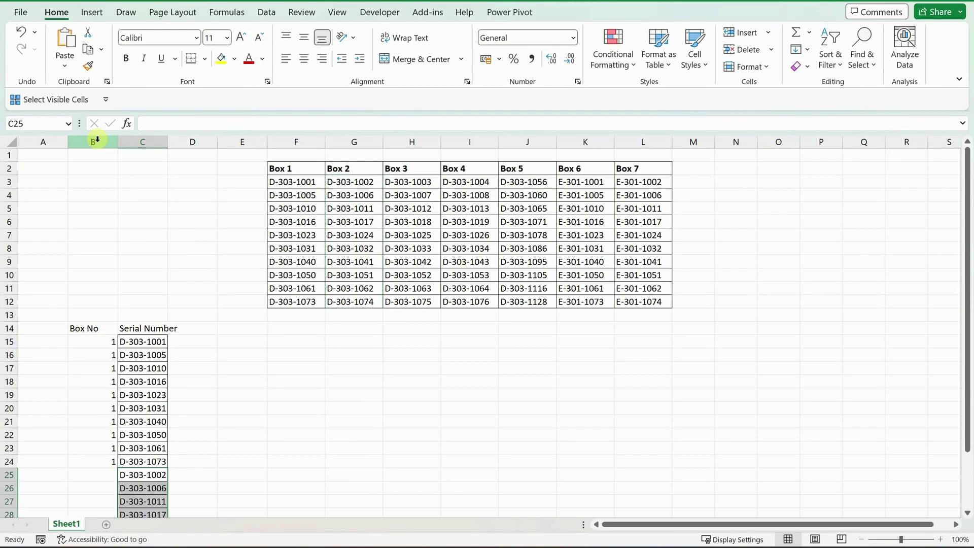
- Enter box number 2 in B25 and fill it down to B34
key(Left)
text(2)
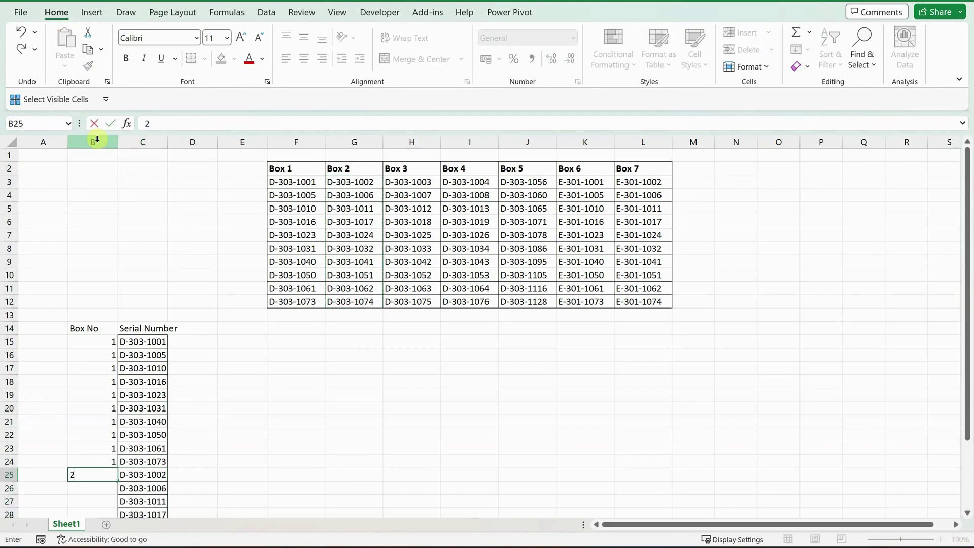
key(Return)
key(Right)
key(ctrl+Down)
key(Left)
key(ctrl+shift+Up)
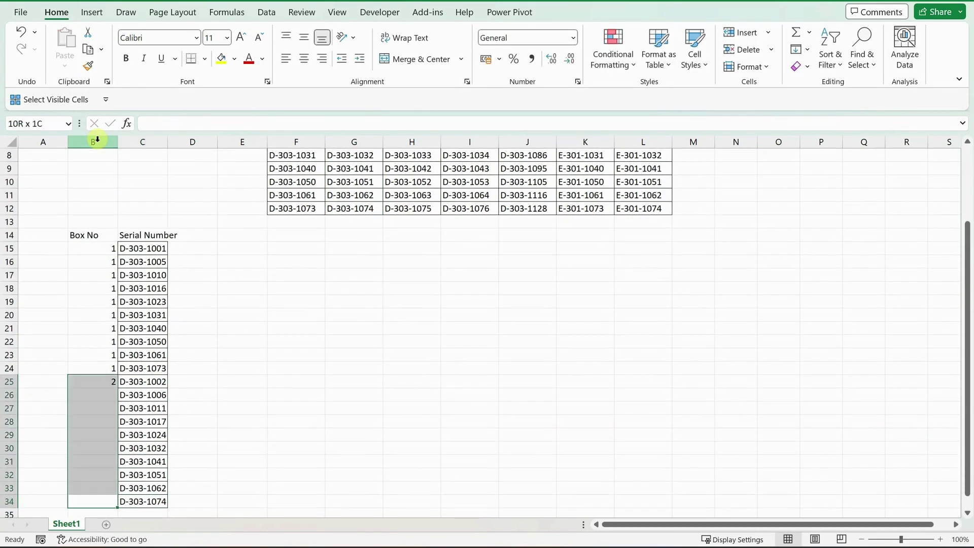
key(ctrl+d)
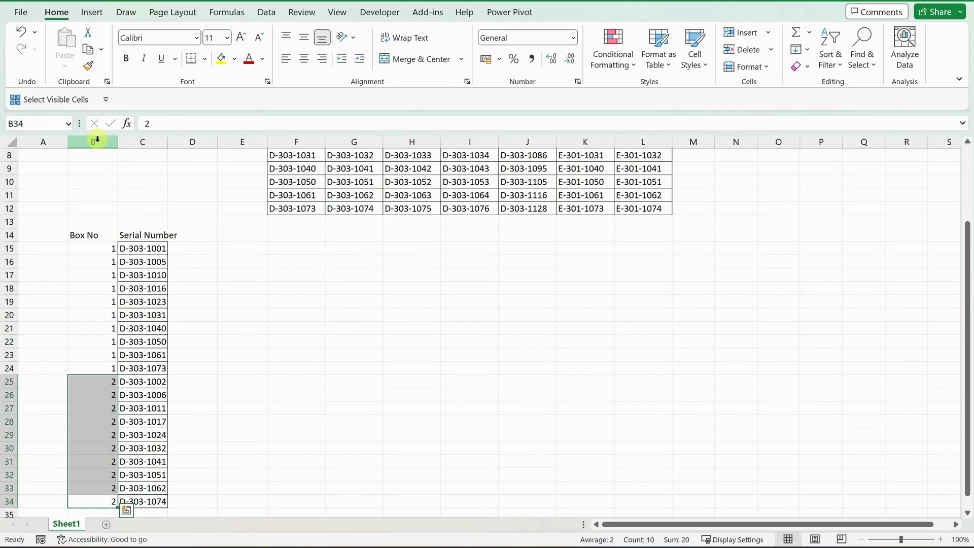
key(ctrl+Up)
key(ctrl+Up)
key(Right)
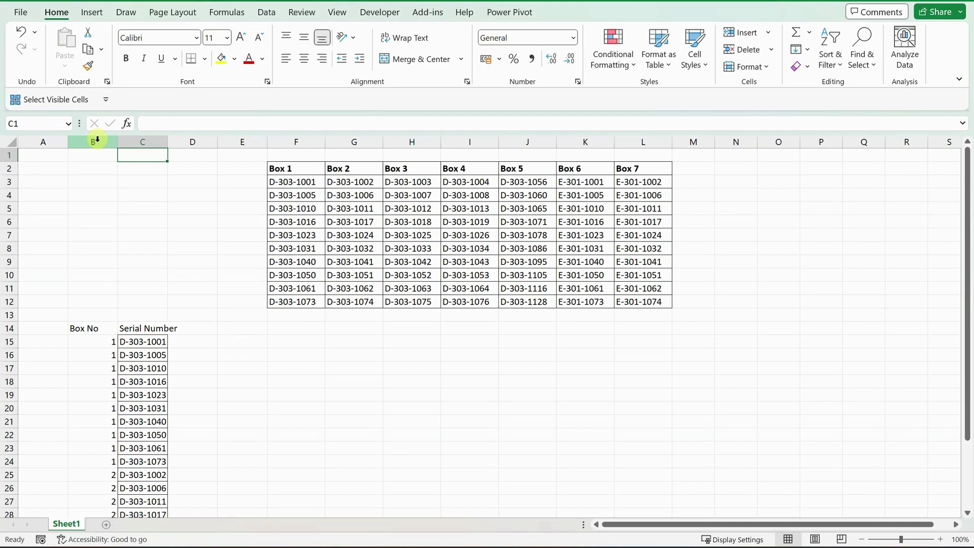
key(Right)
key(Right)
key(Right)
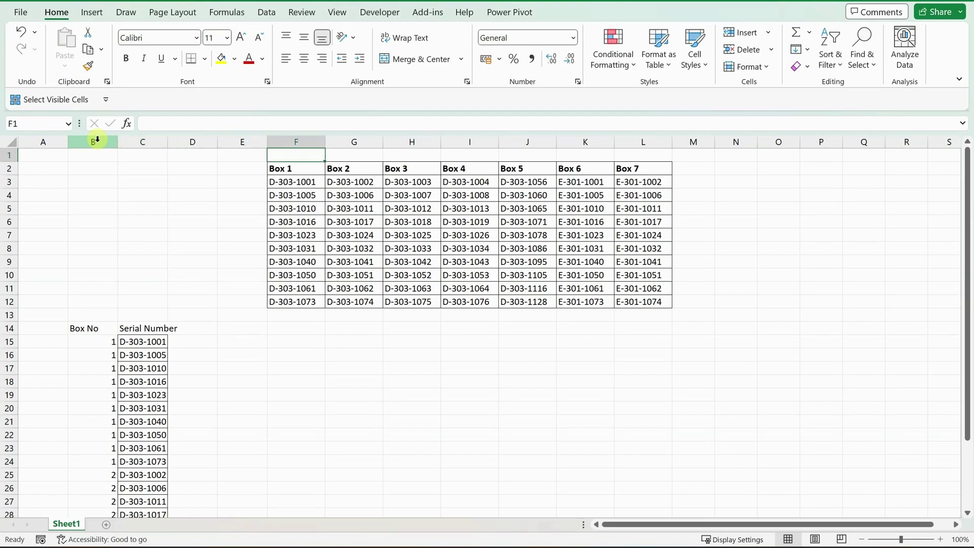
key(Down)
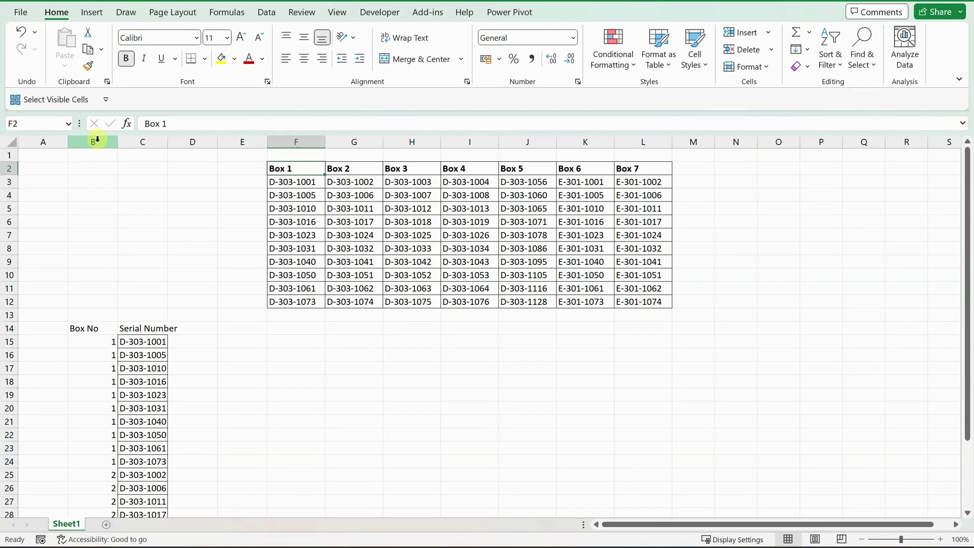
key(Left)
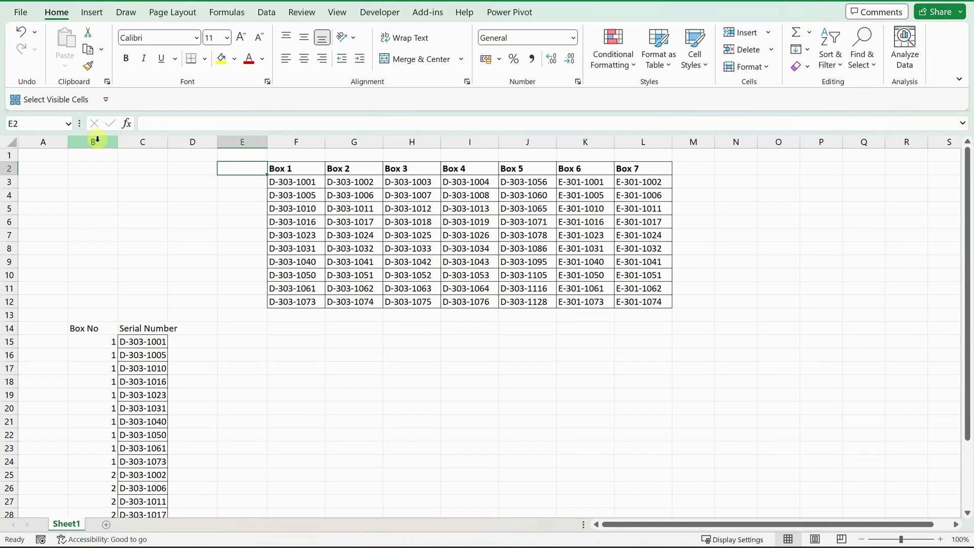
key(Down)
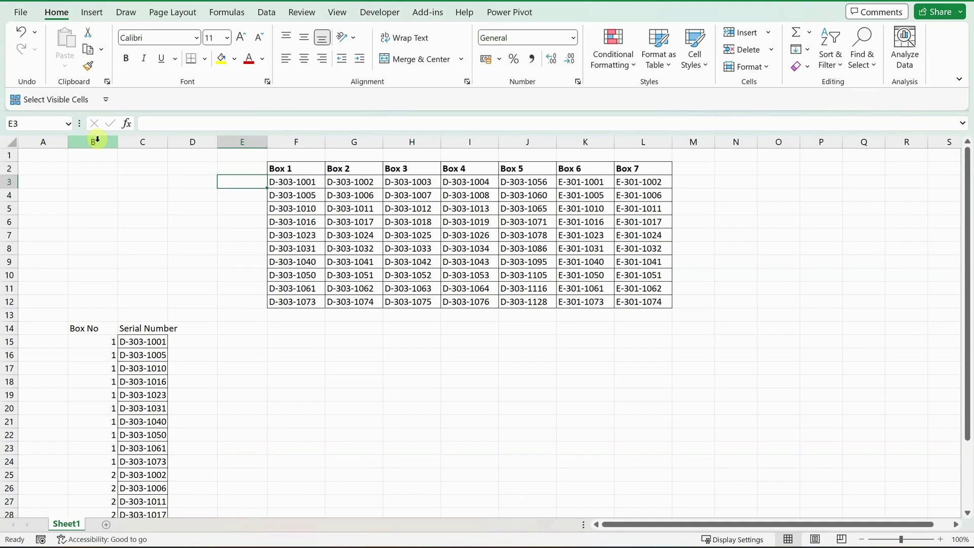
key(Right)
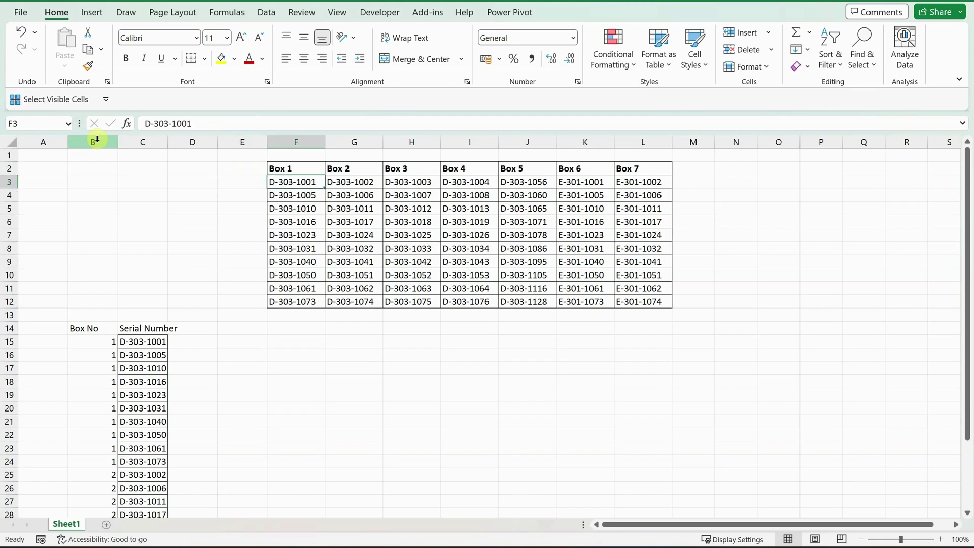
key(ctrl+shift+Down)
key(Left)
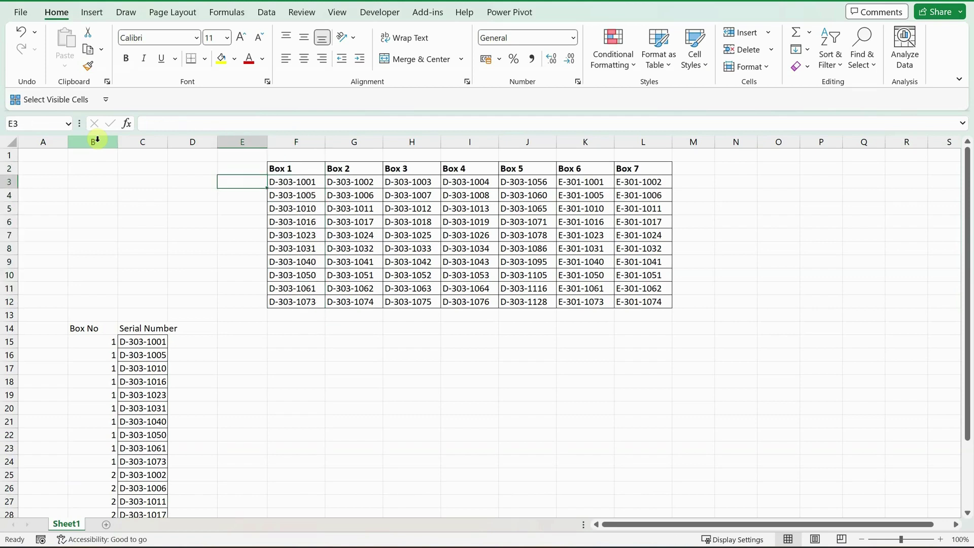
- Number the box table rows 1 to 10 in column E, E3:E12
text(1)
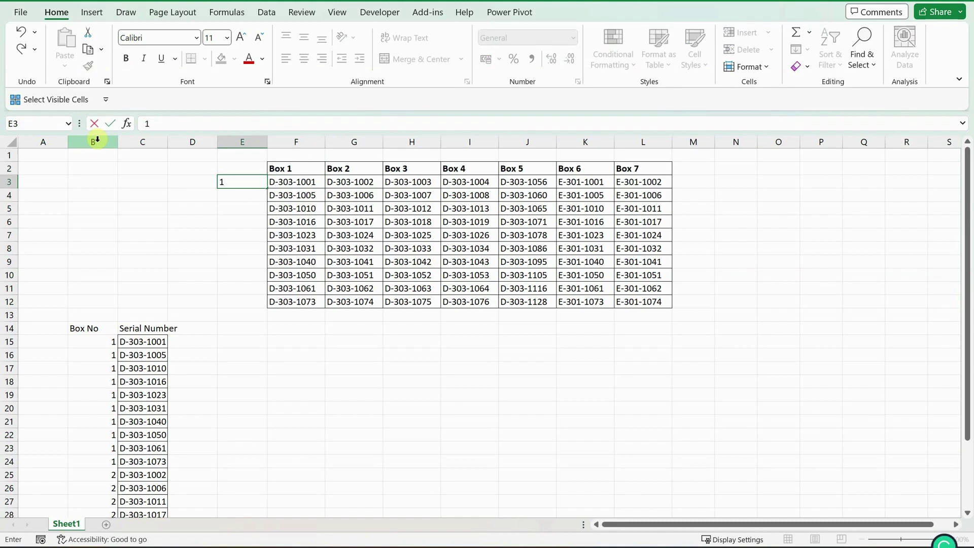
key(Return)
text(2)
key(Return)
key(Up)
key(Up)
key(shift+Down)
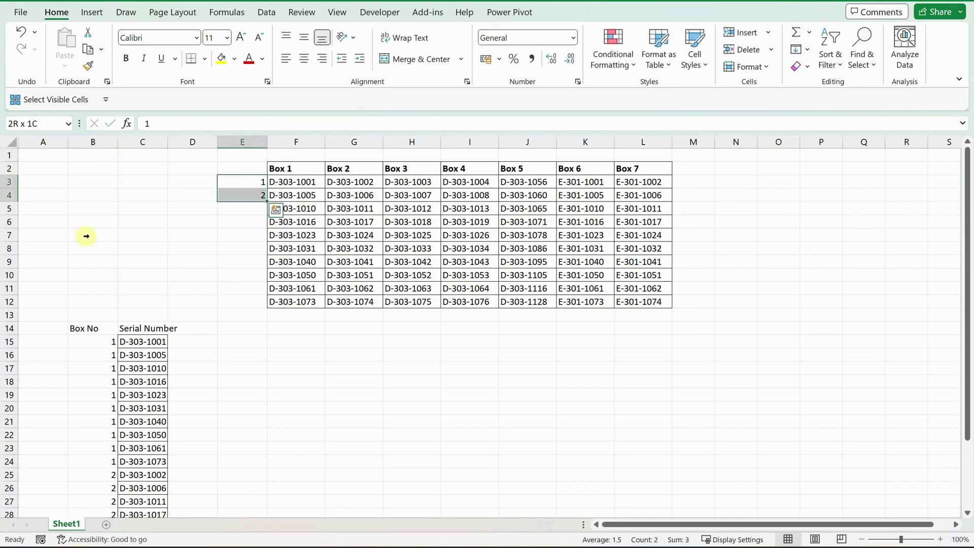
double_click(262, 198)
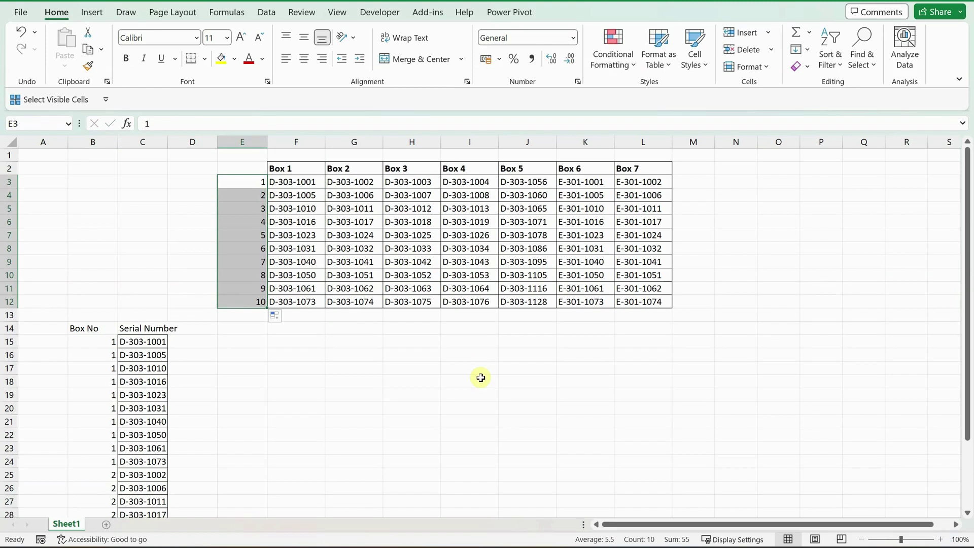
- Clear the old Box No and Serial Number entries in B15:C34
key(Left)
key(Left)
key(Left)
key(ctrl+Down)
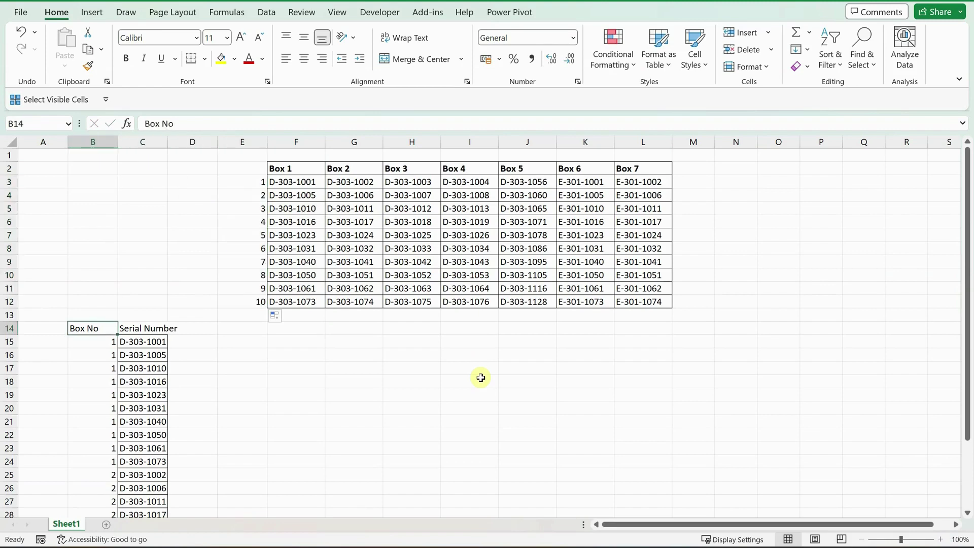
key(Down)
key(shift+Right)
key(ctrl+shift+Down)
key(Delete)
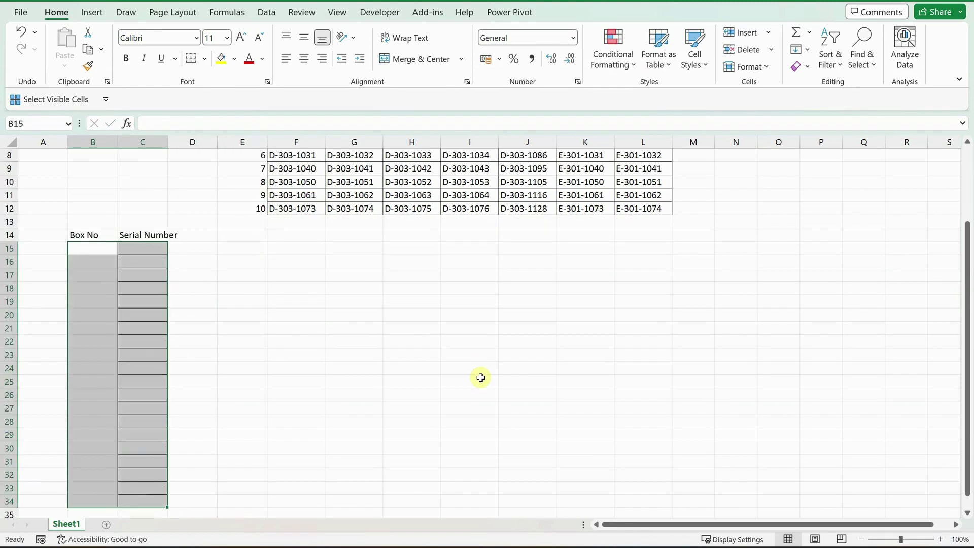
key(Up)
key(ctrl+Up)
key(ctrl+Down)
key(Left)
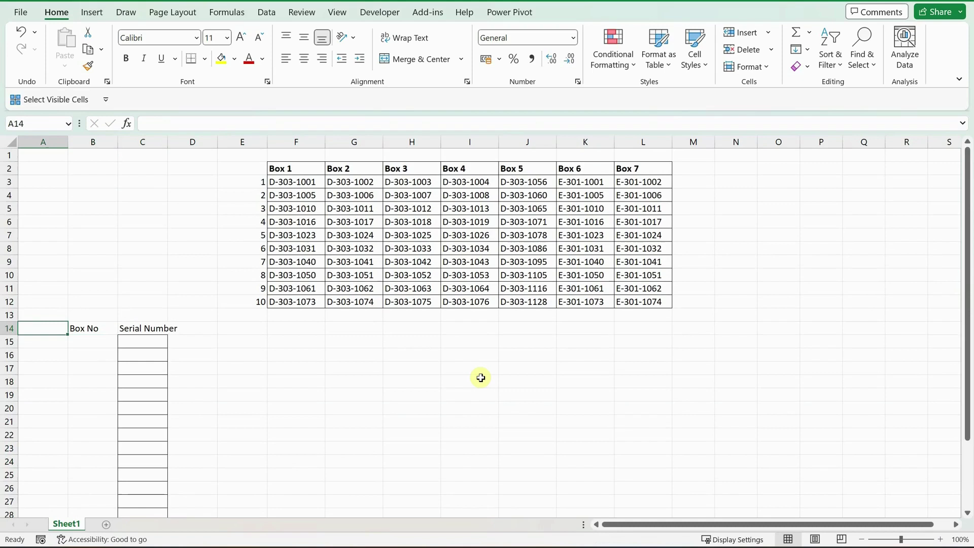
- Add a 'Units per Box' heading in A14, widen column A, and enter 1 in B15
text(Units)
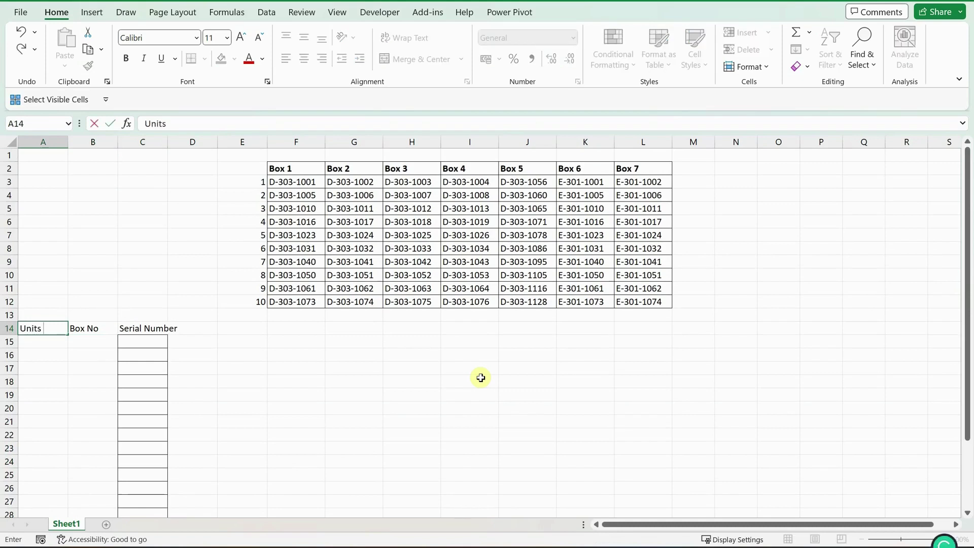
text( per Box)
key(Return)
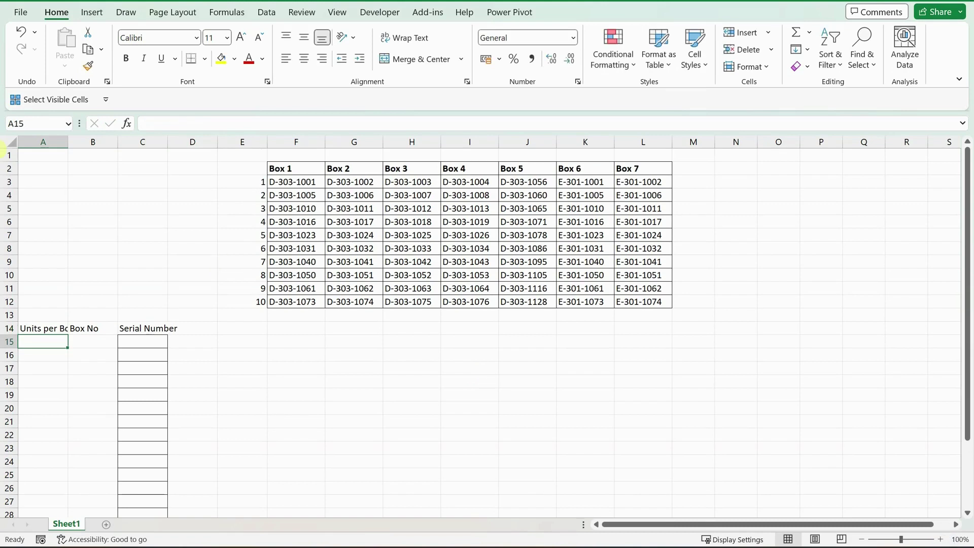
drag(68, 143, 159, 151)
click(108, 341)
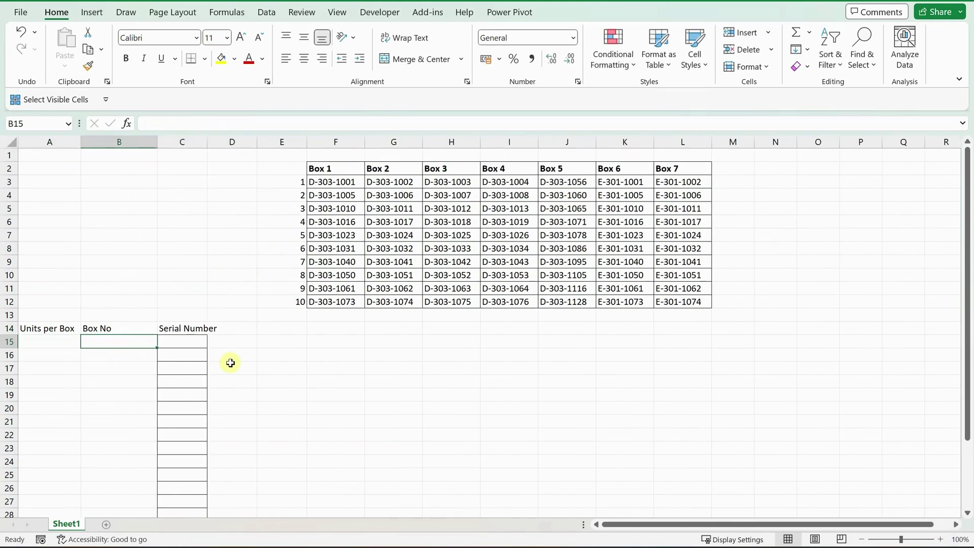
text(1)
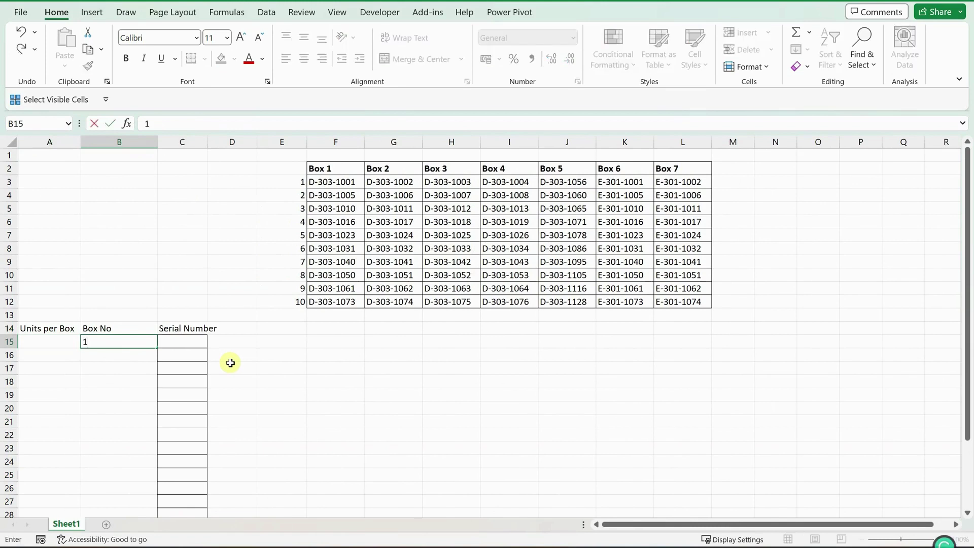
key(Return)
key(Up)
- Fill Units per Box with 1 to 10 in A15:A24
key(Left)
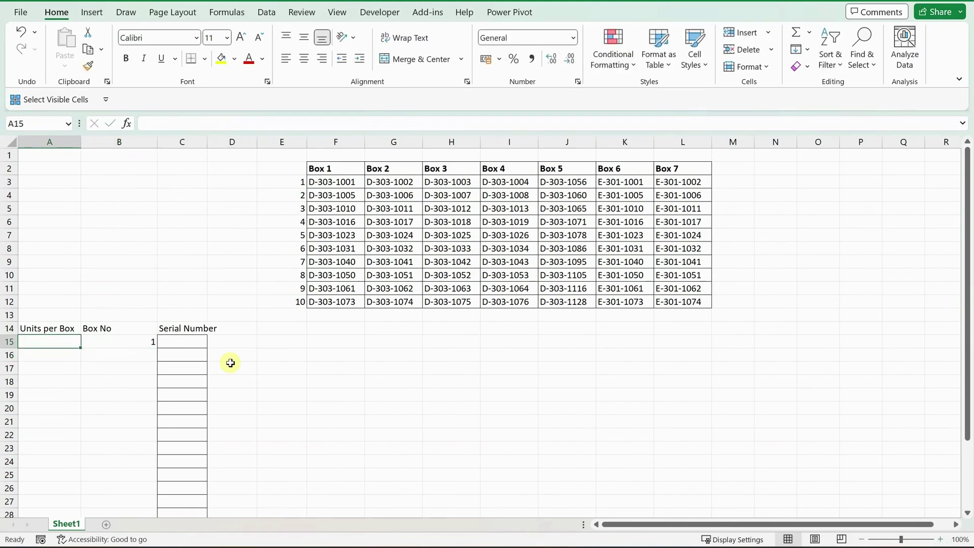
text(1)
key(Return)
text(2)
key(Up)
key(Up)
key(Down)
key(shift+Down)
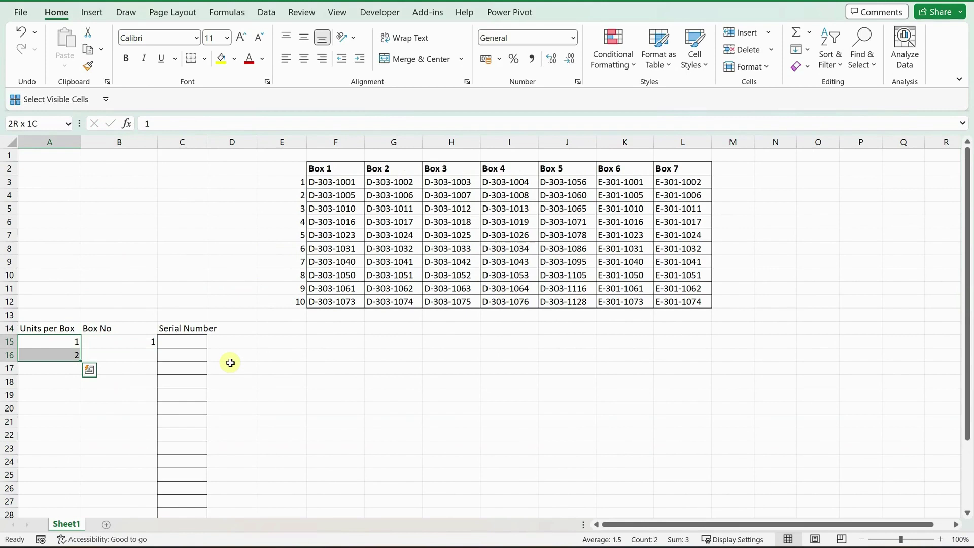
drag(81, 361, 81, 462)
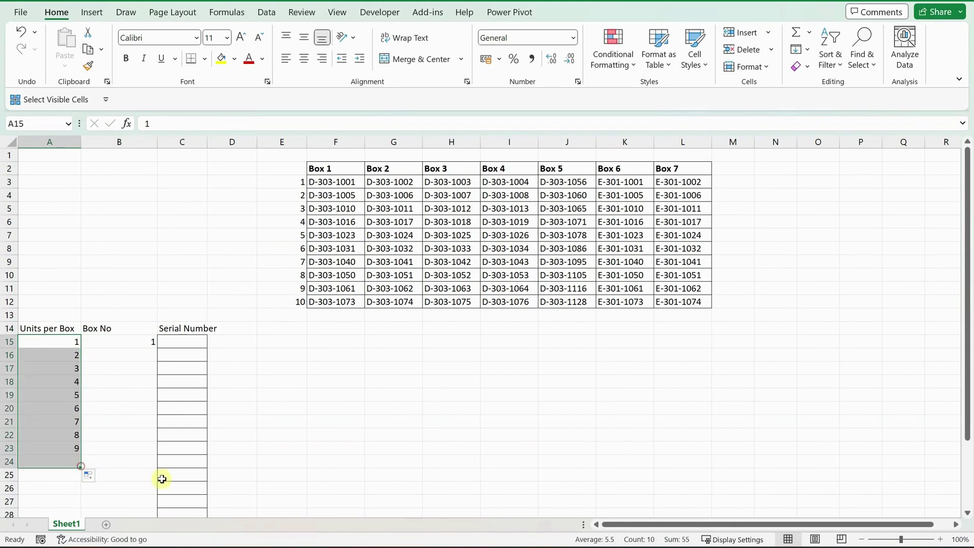
- Fill Box No 1 down B15:B24 beside the unit numbers
click(125, 343)
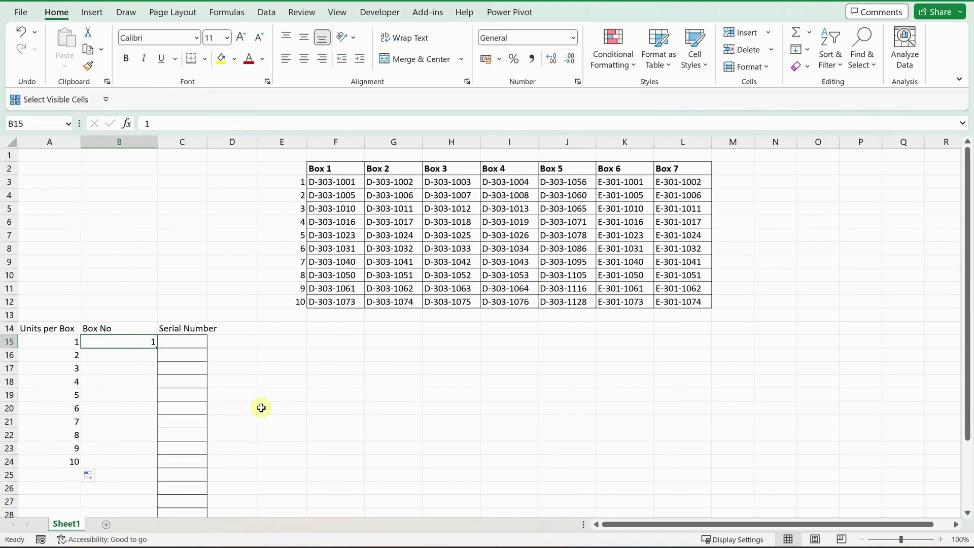
key(Left)
key(ctrl+Down)
key(Right)
key(ctrl+shift+Up)
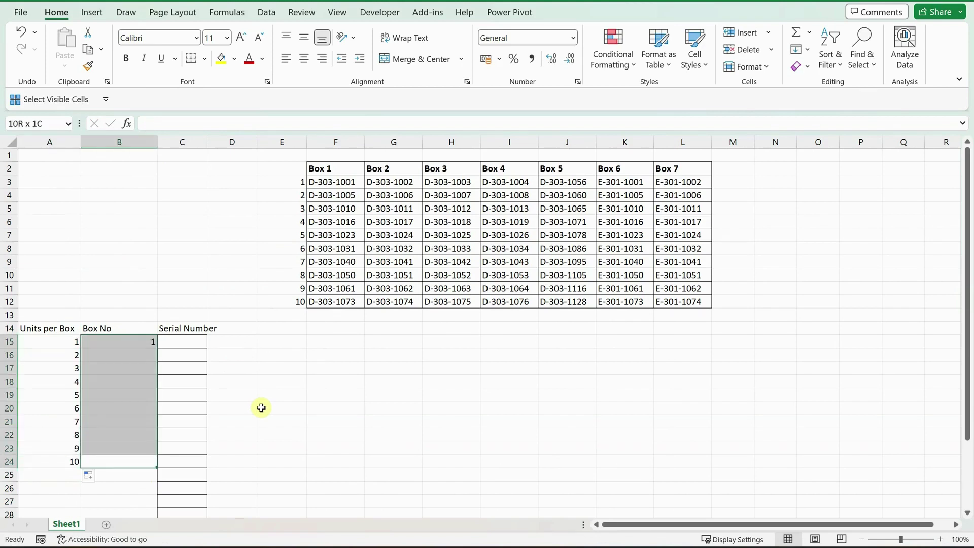
key(ctrl+d)
key(Down)
key(Down)
key(Down)
key(Down)
key(Down)
key(Down)
key(Down)
key(Down)
key(Down)
key(Down)
key(Down)
key(Down)
key(Down)
key(Down)
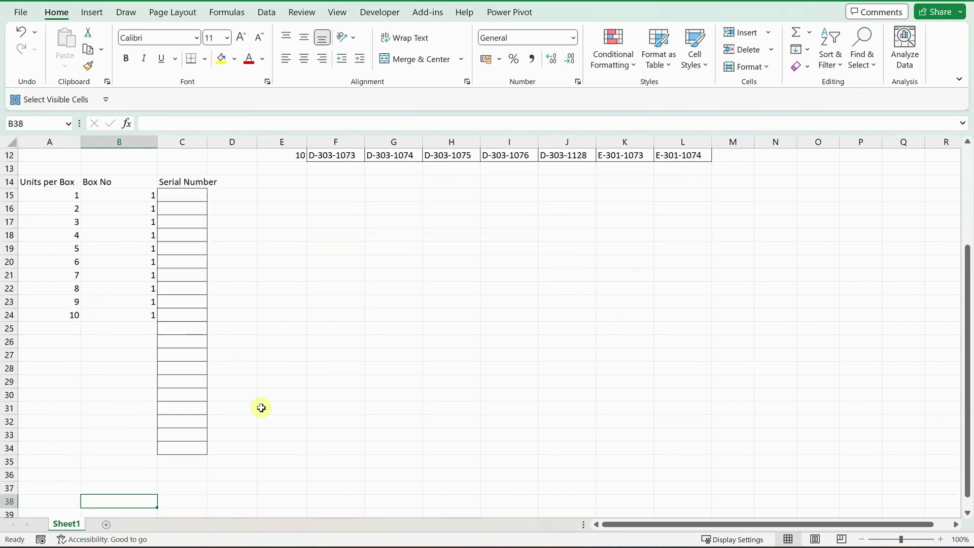
- Enter =B15+1 in B25 so box numbering continues with box 2
key(ctrl+Up)
key(Down)
text(=)
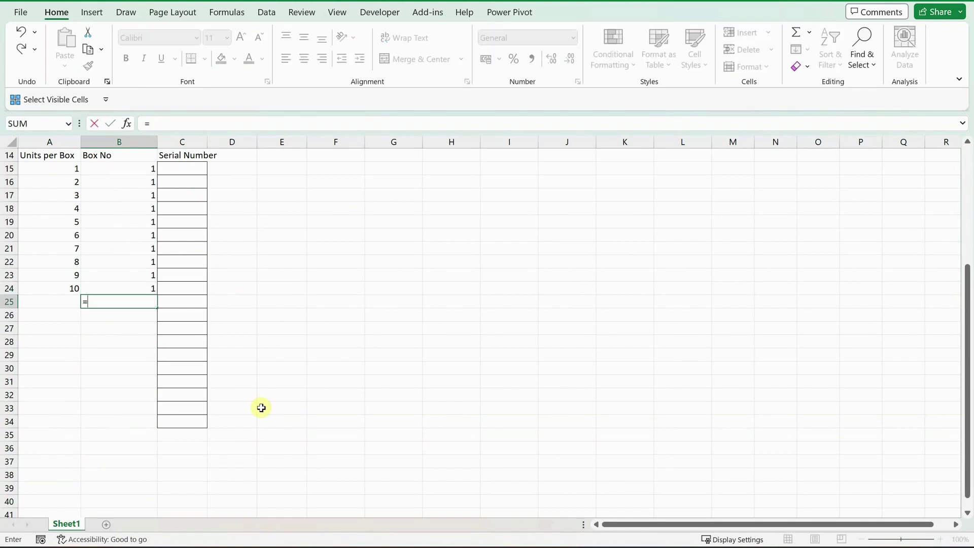
key(Up)
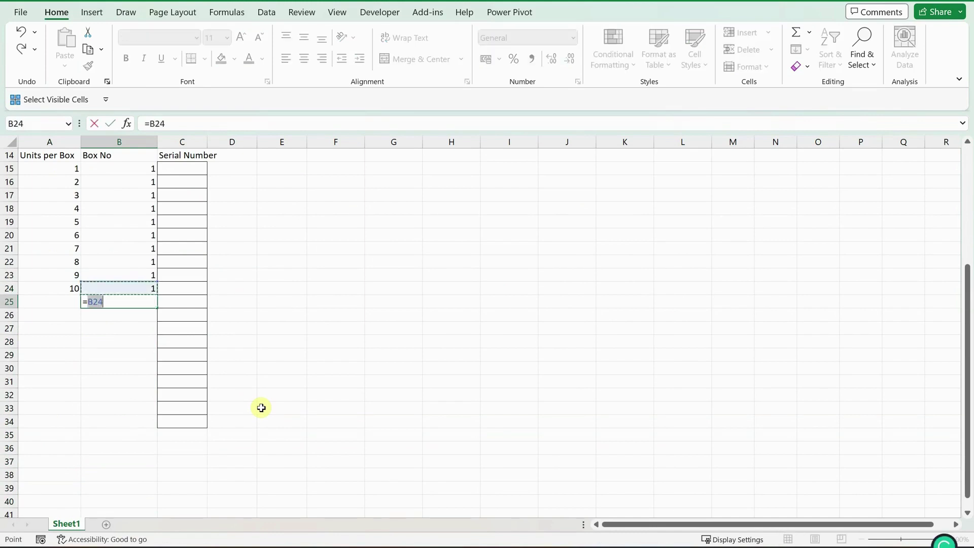
key(ctrl+Up)
key(Down)
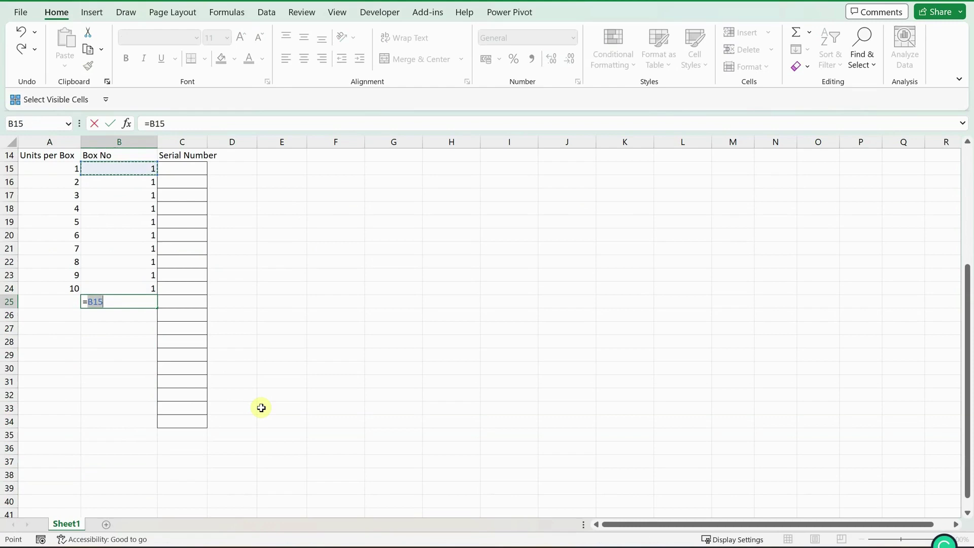
text(+1)
key(Return)
- Enter =A15 in A25 so box 2 restarts at unit 1
key(Up)
key(Left)
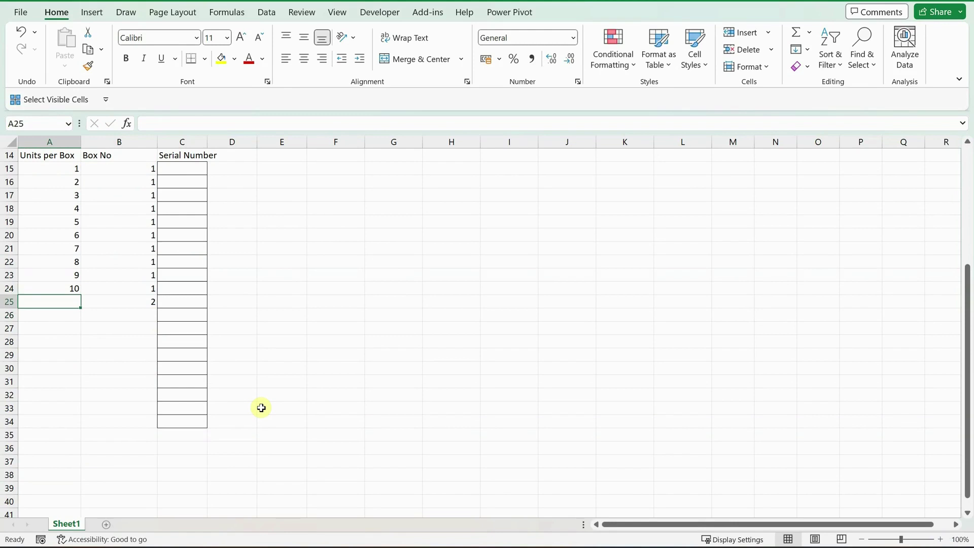
text(=)
key(Up)
key(ctrl+Up)
key(Down)
key(Down)
key(Return)
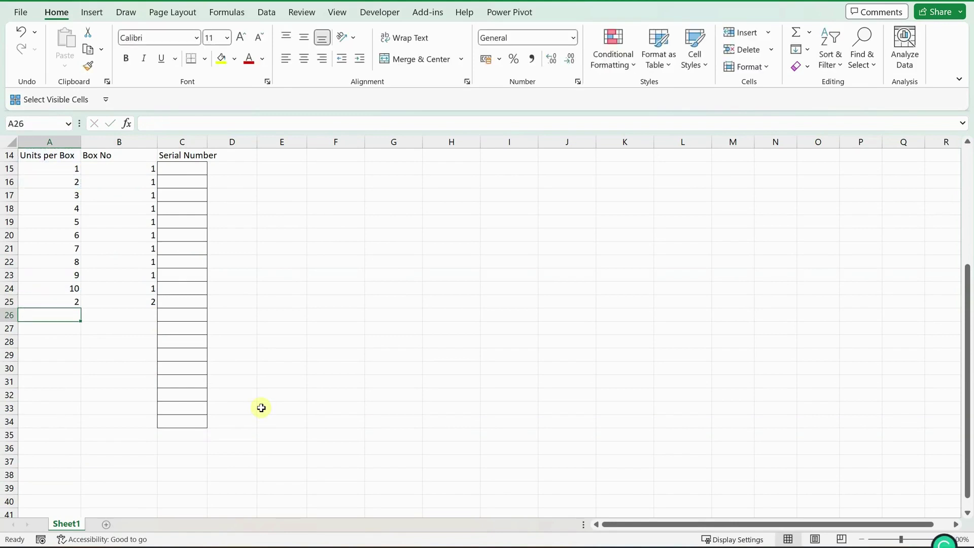
key(Up)
text(=)
key(ctrl+Up)
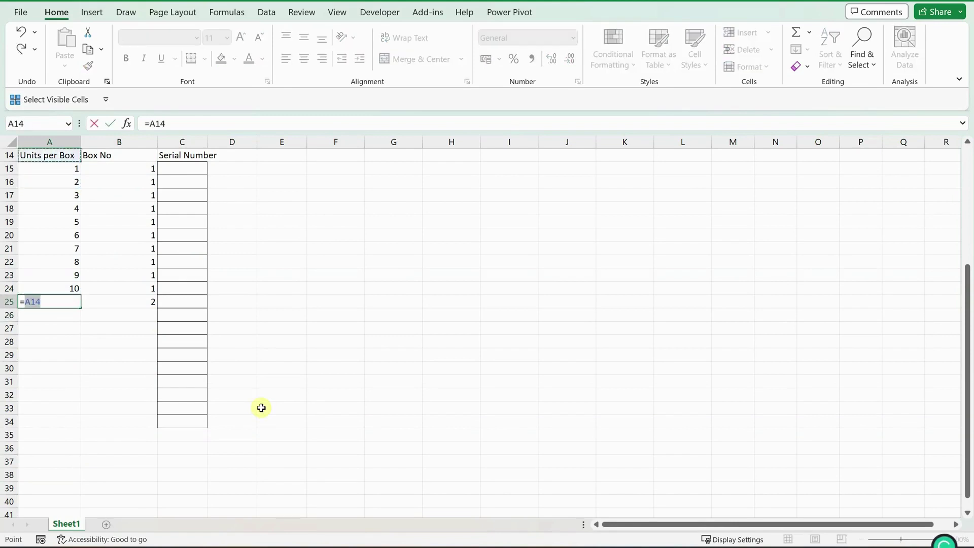
key(ctrl+Up)
key(ctrl+Down)
key(Down)
key(Return)
key(Down)
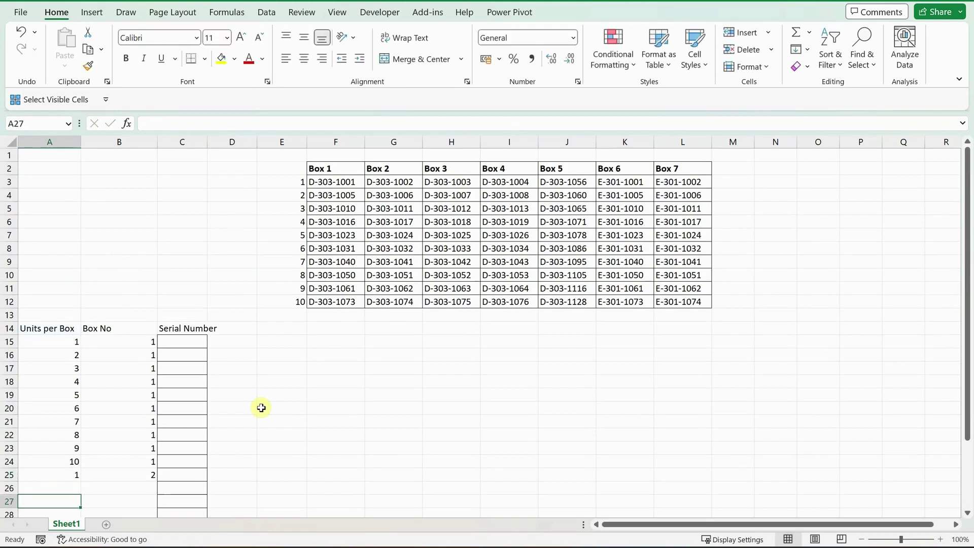
- Fill the A25:B25 formulas down to row 34 for the rest of box 2
scroll(261, 408, down, 4)
key(Up)
key(Up)
key(shift+Right)
key(shift+Down)
key(shift+Down)
key(shift+Down)
key(shift+Down)
key(shift+Down)
key(shift+Down)
key(shift+Down)
key(shift+Down)
key(shift+Down)
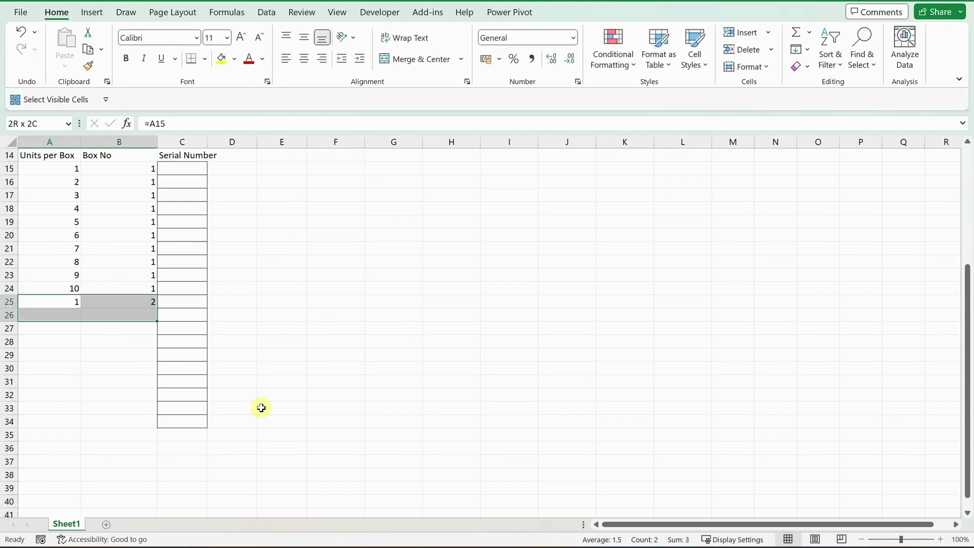
key(ctrl+d)
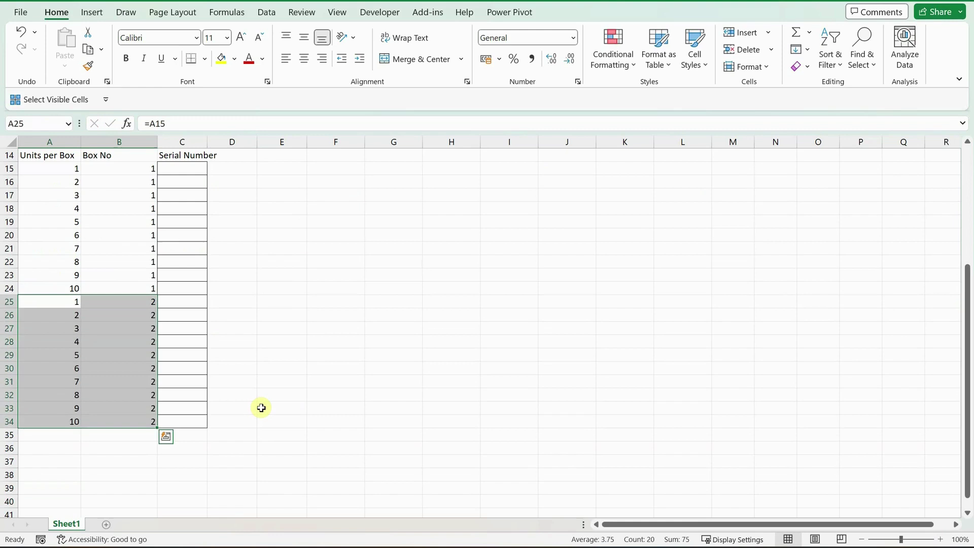
key(Down)
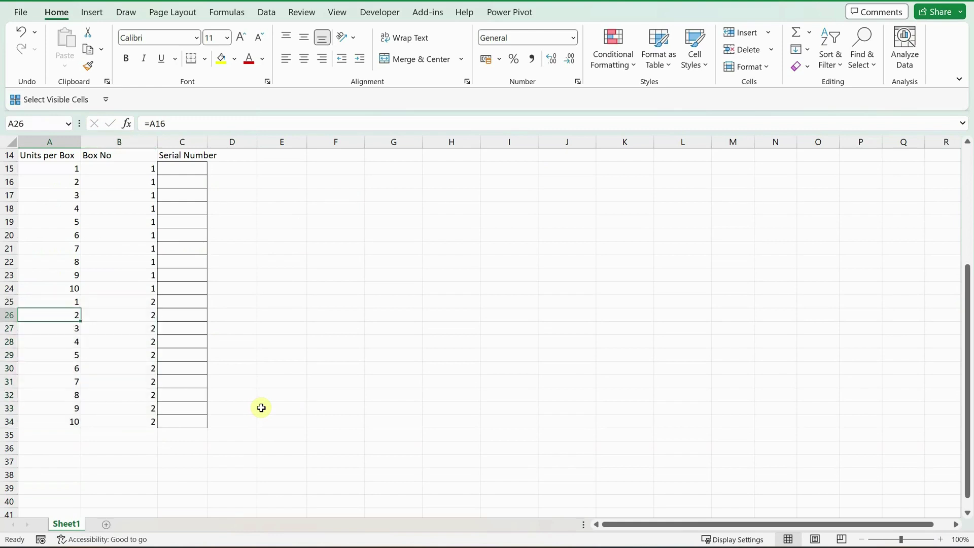
key(Down)
key(Down)
key(Up)
key(Up)
key(Up)
key(Right)
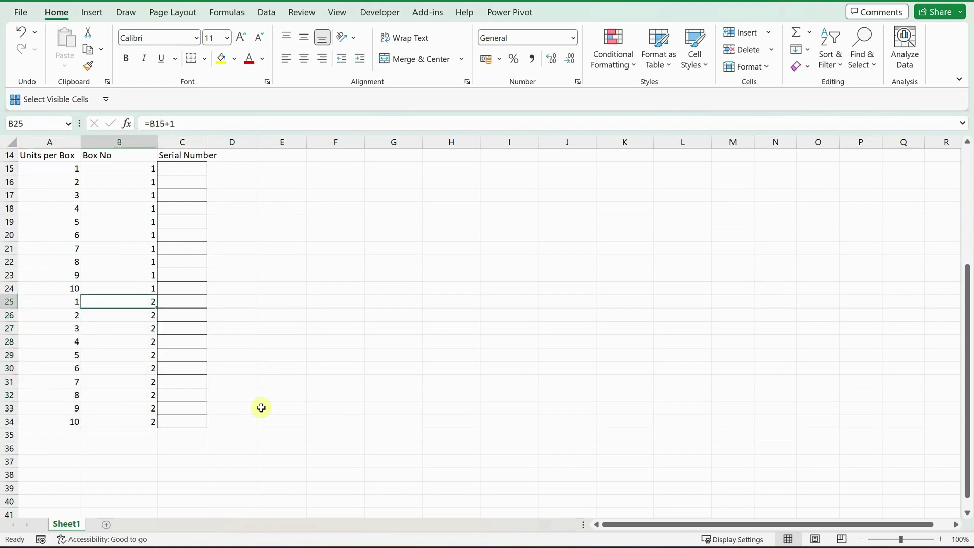
key(Left)
- Copy the box 2 block A25:B34 and paste it at A35 and A45 for boxes 3 and 4
key(shift+Right)
key(ctrl+shift+Down)
key(ctrl+c)
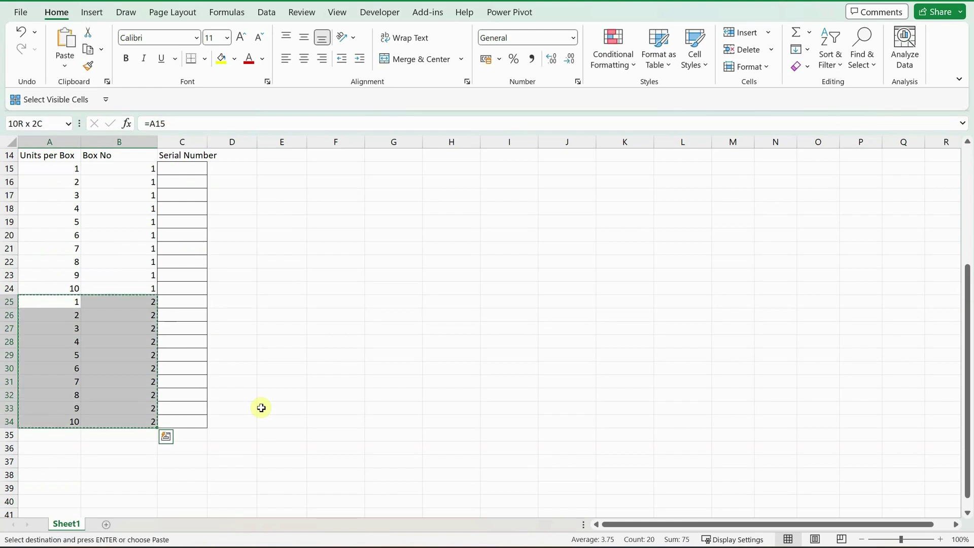
key(Left)
key(ctrl+Down)
key(Down)
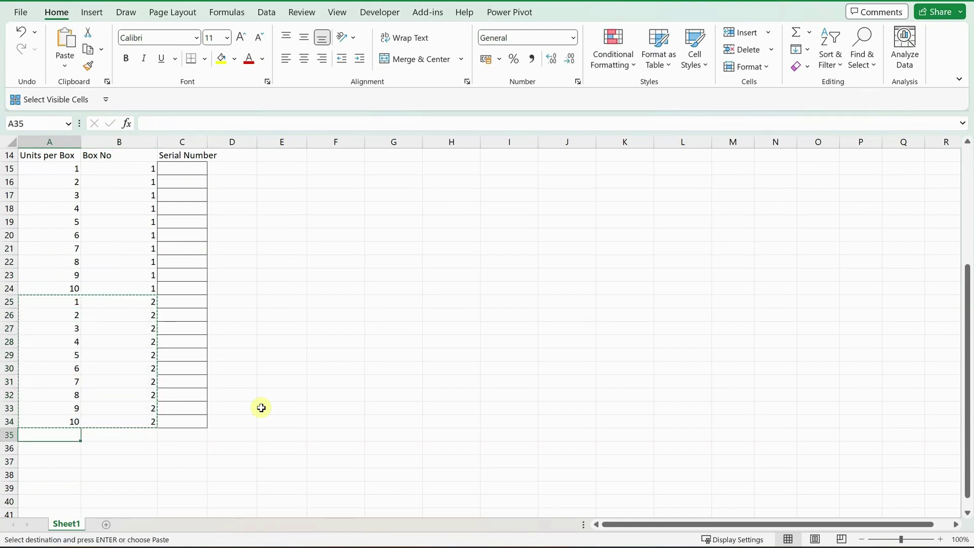
key(ctrl+v)
key(Down)
key(Down)
key(Down)
key(Down)
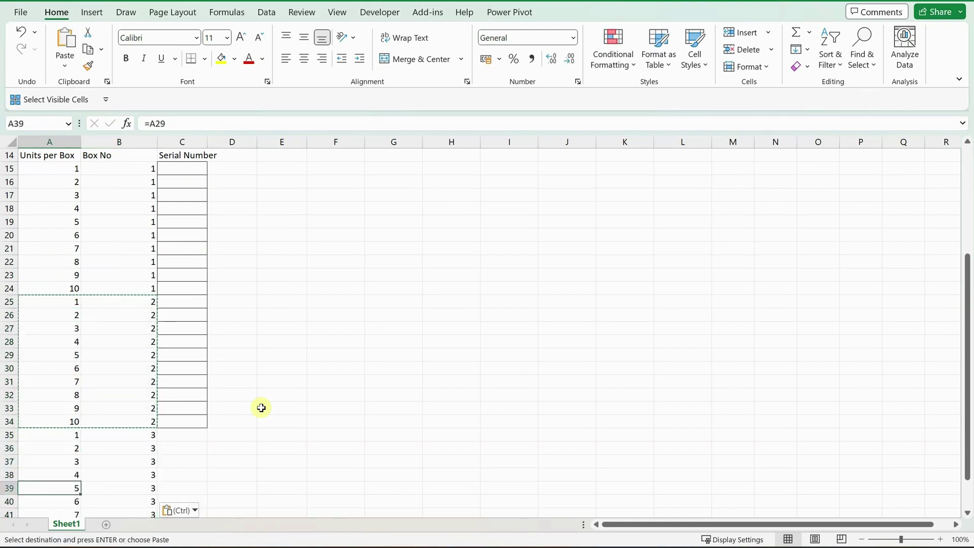
key(Down)
key(Down)
key(Down)
key(Down)
key(Down)
key(Down)
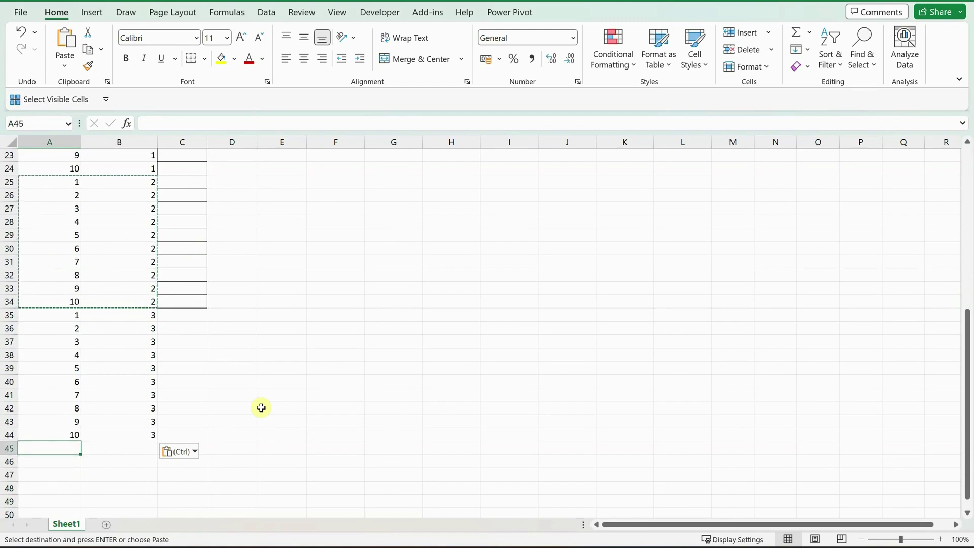
key(ctrl+v)
key(Down)
key(ctrl+Up)
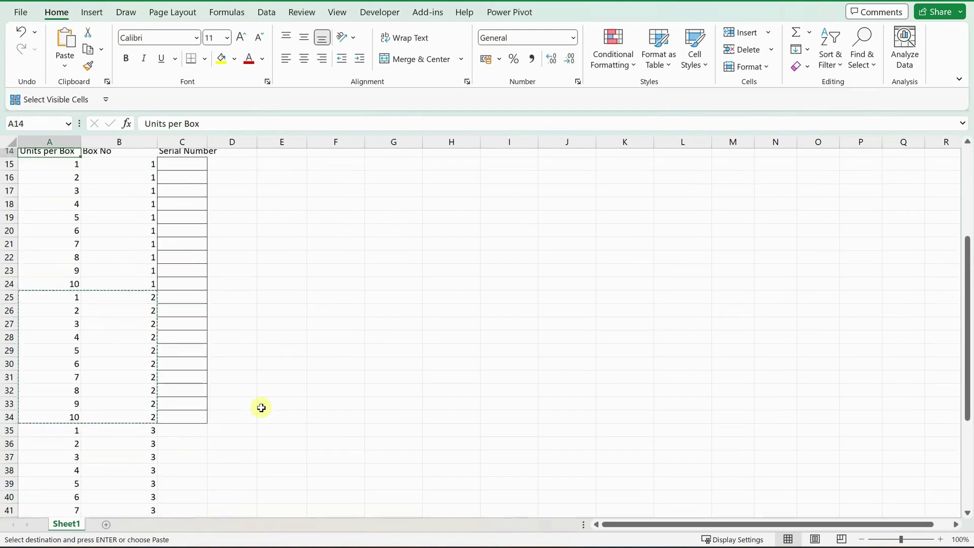
key(ctrl+Up)
key(ctrl+Down)
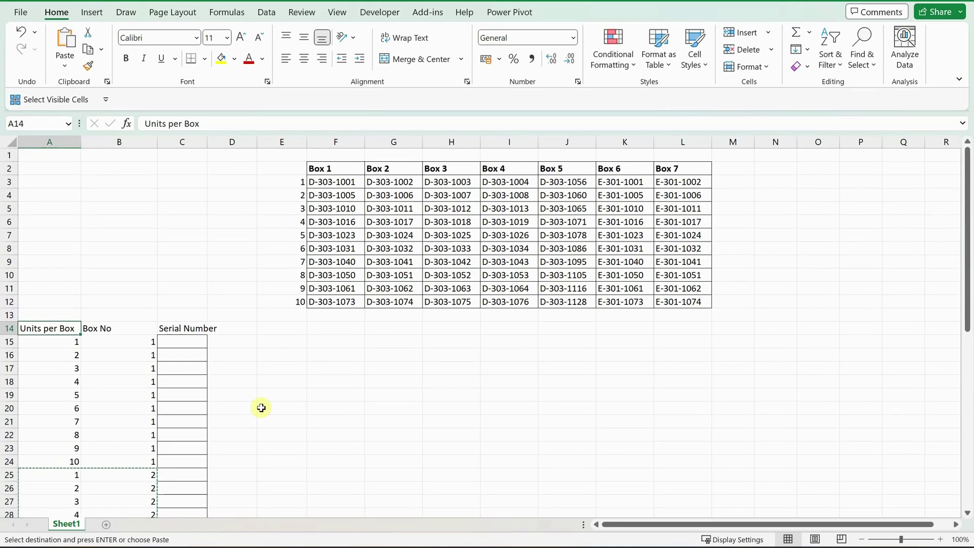
- Check that the box table spans seven boxes, then return to the Units per Box column
key(Right)
key(Right)
key(Right)
key(Right)
key(Right)
key(Up)
key(Up)
key(ctrl+Up)
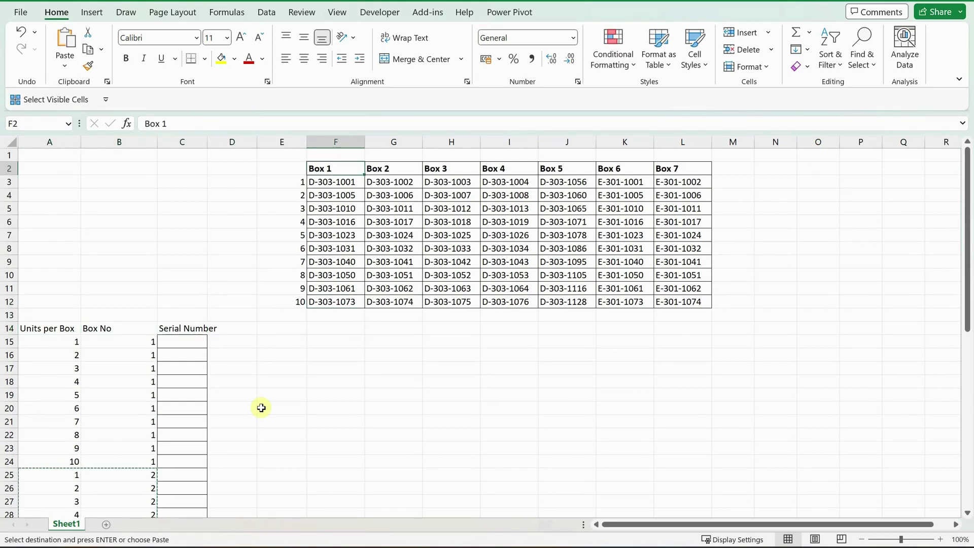
key(Down)
key(ctrl+shift+Right)
key(ctrl+shift+Down)
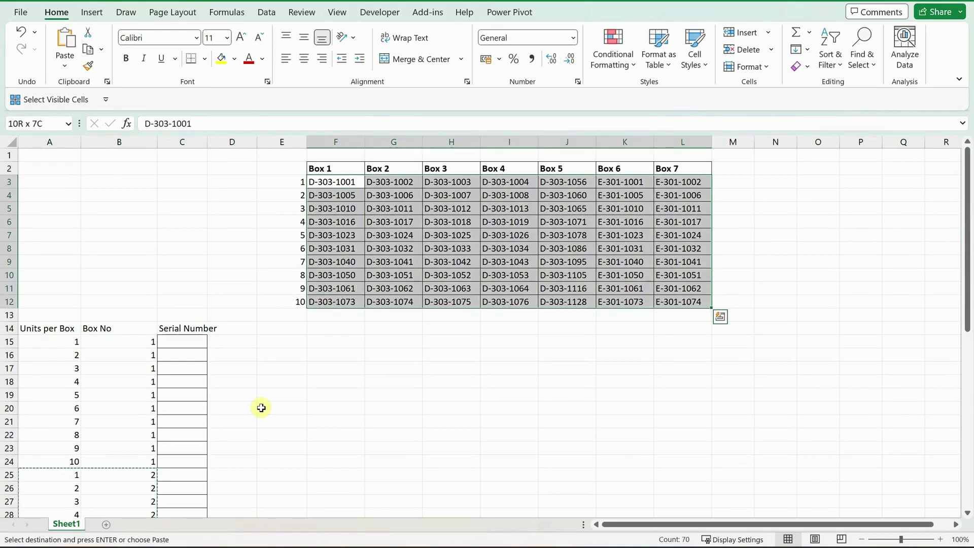
key(Left)
key(ctrl+Left)
key(Down)
key(Down)
key(Down)
key(Down)
key(Down)
key(Down)
key(Down)
key(Down)
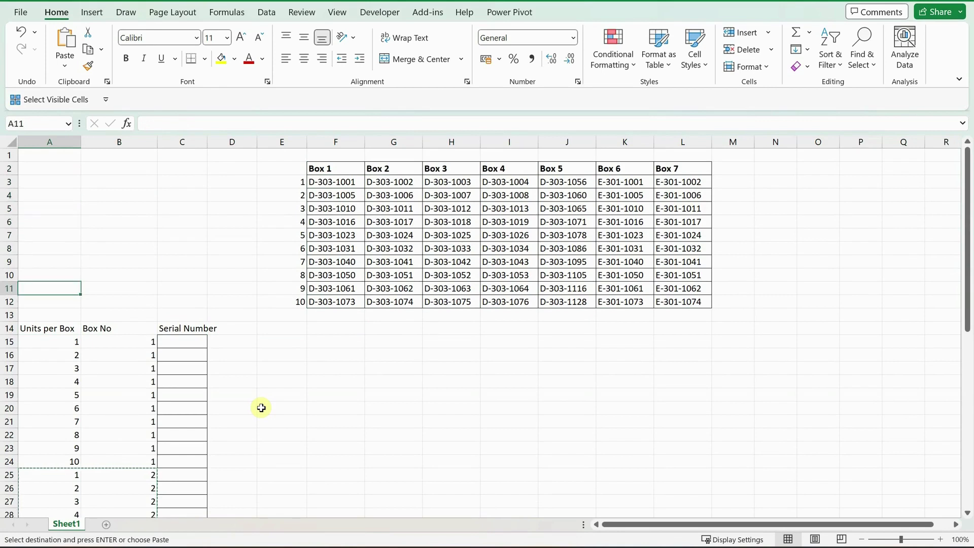
key(Down)
key(Down)
key(Down)
key(Down)
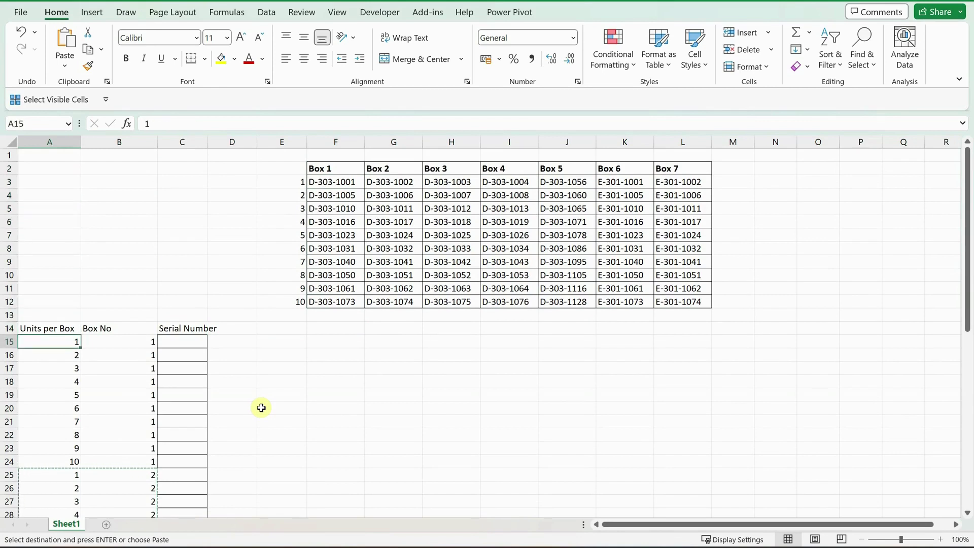
- Paste the copied block through row 85, then clear the extra Box 8 row A85:B85
click(19, 124)
click(19, 125)
text(8)
key(Return)
key(ctrl+shift+Up)
key(shift+Right)
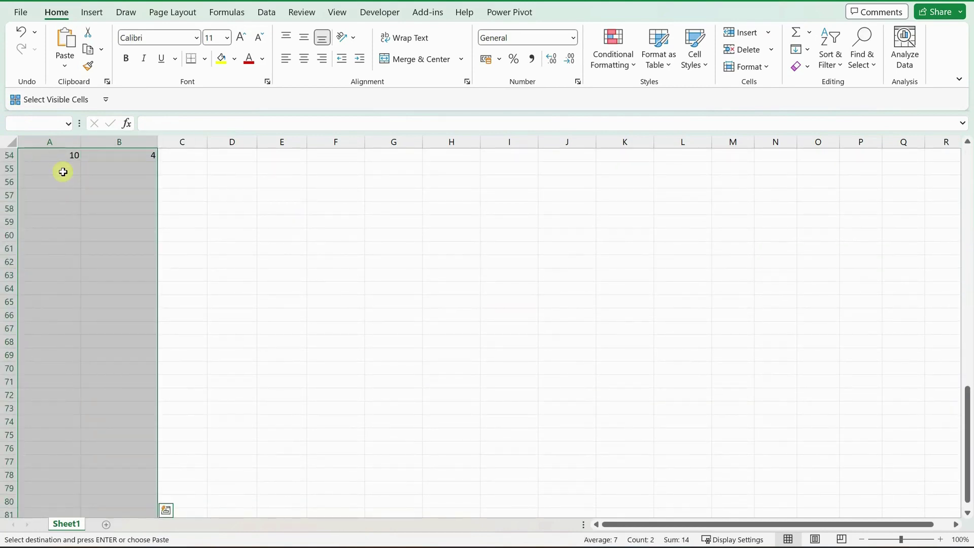
key(Return)
key(Down)
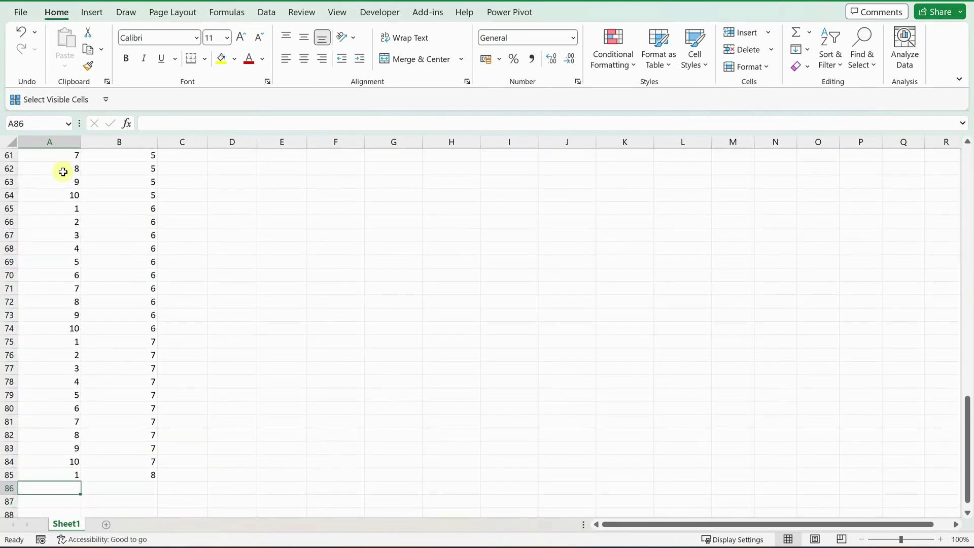
key(Up)
key(shift+Right)
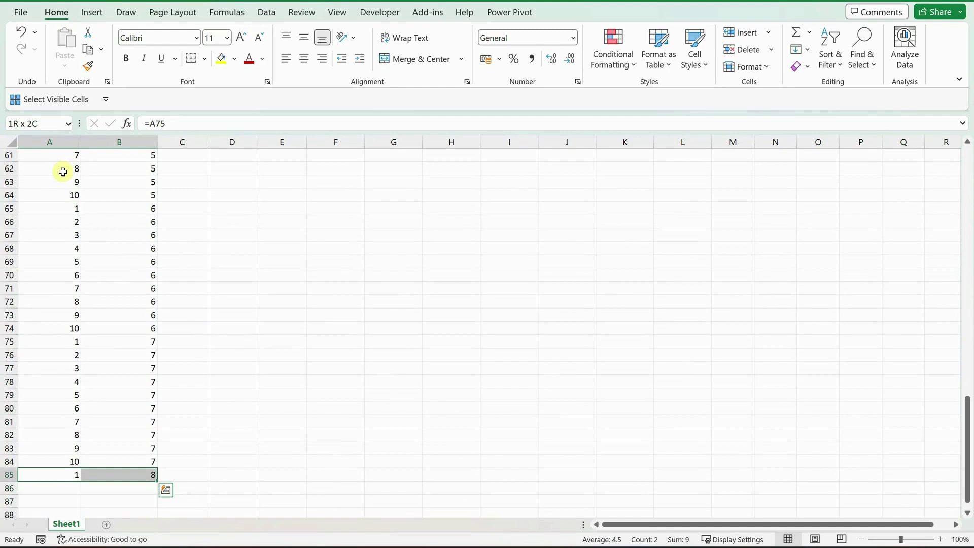
key(Delete)
- Verify the final Box 7 formulas in row 84 and move to the first Serial Number cell
key(Up)
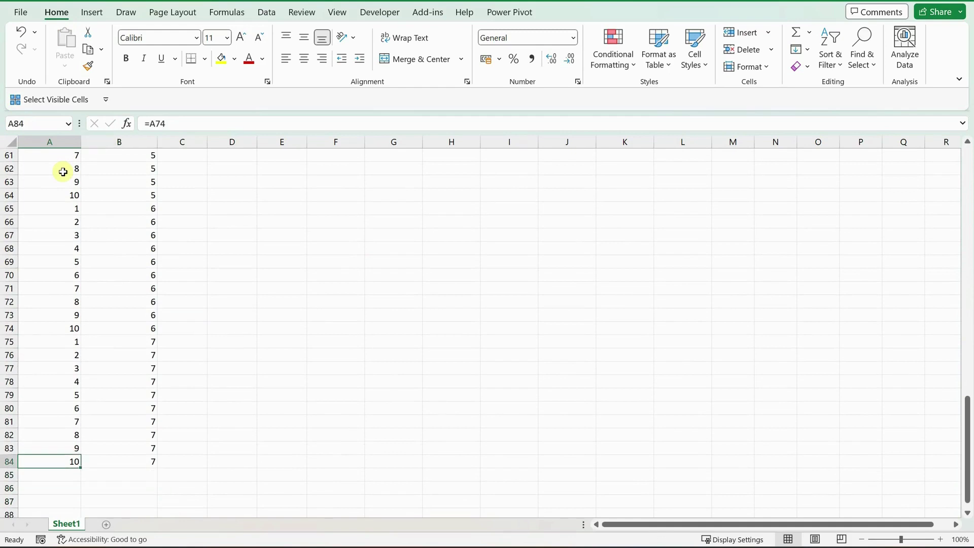
key(Right)
key(Left)
key(ctrl+Up)
key(ctrl+Up)
key(ctrl+Down)
key(Right)
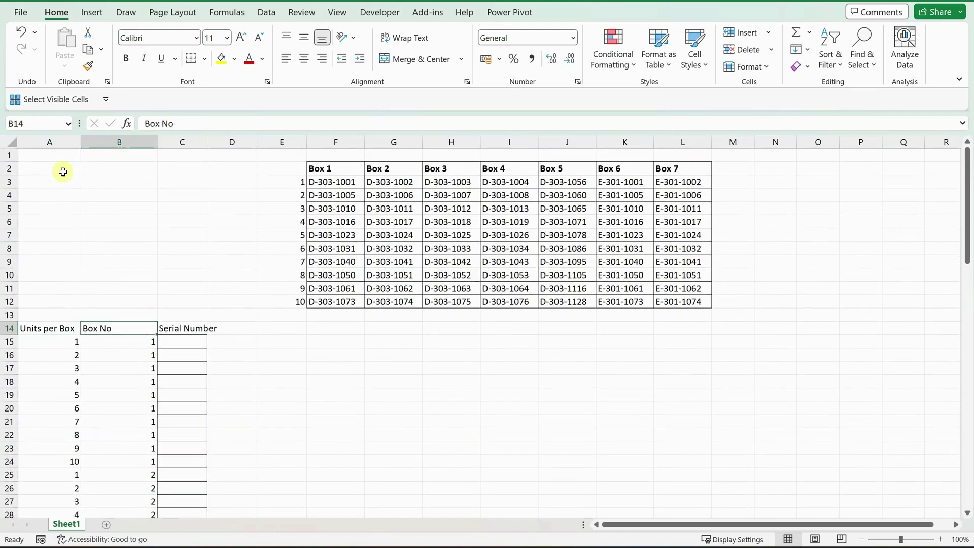
key(Right)
key(Down)
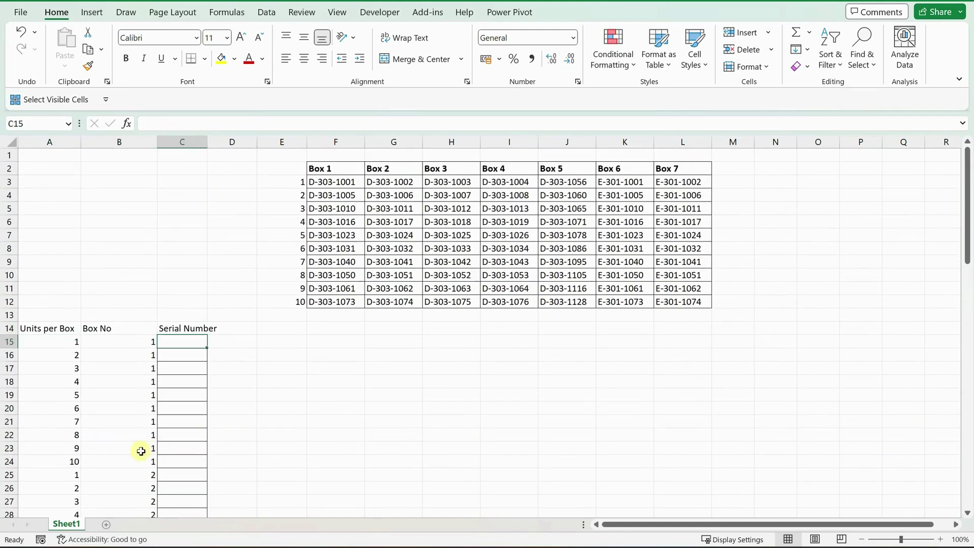
- Widen the Serial Number column and start a VLOOKUP in C15 using A15 as lookup value
drag(208, 139, 242, 142)
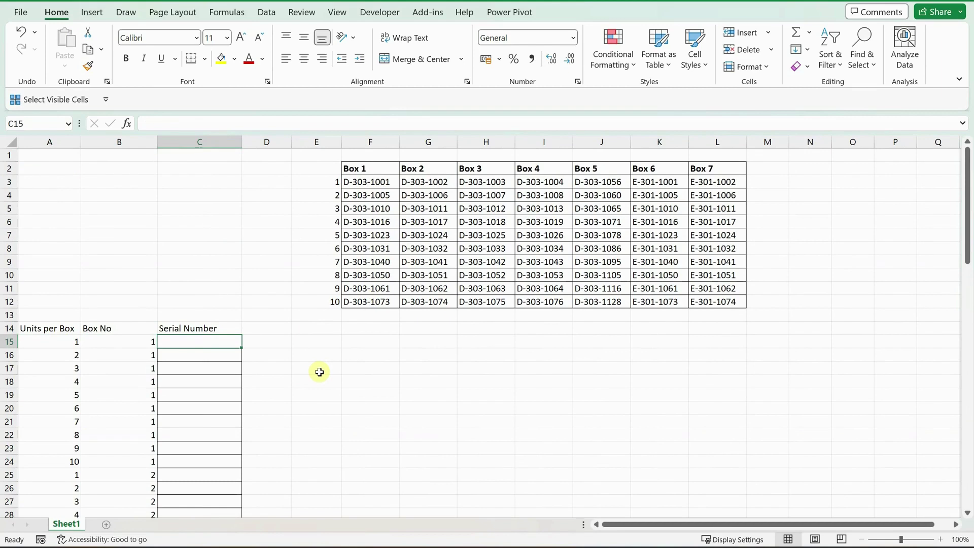
text(=vlo)
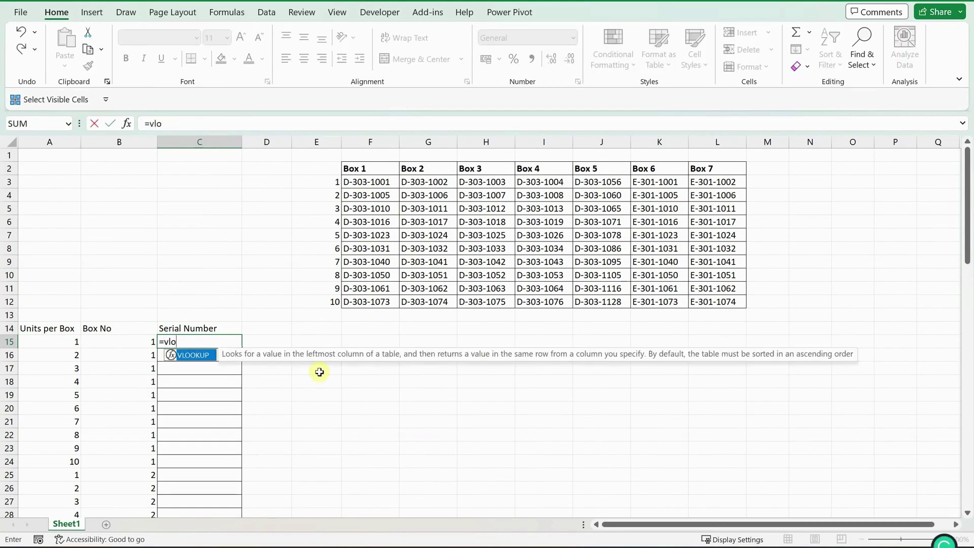
key(Tab)
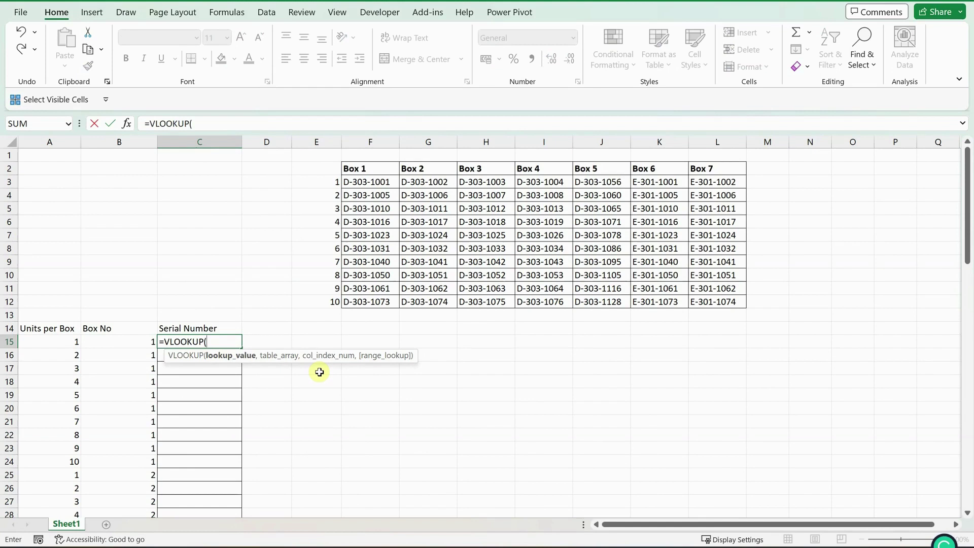
key(Left)
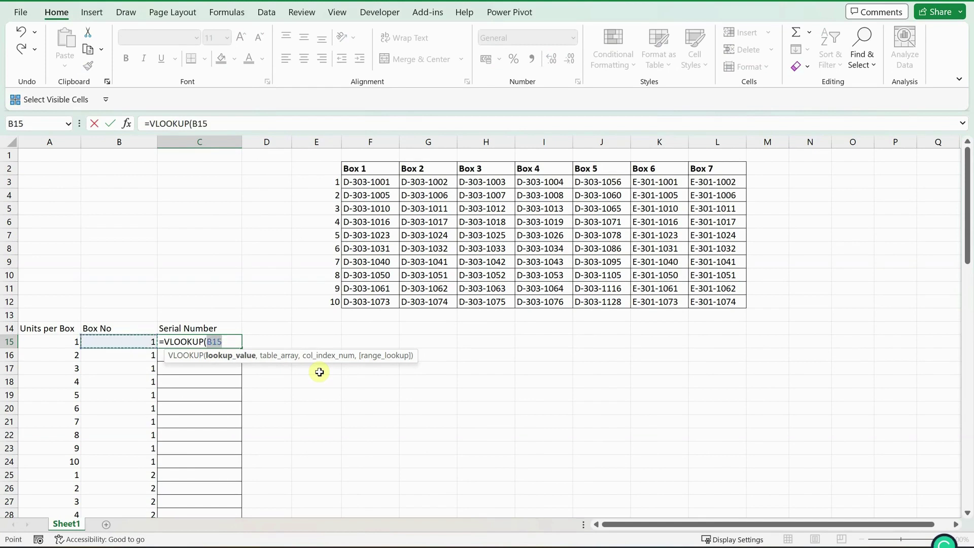
key(Left)
text(,)
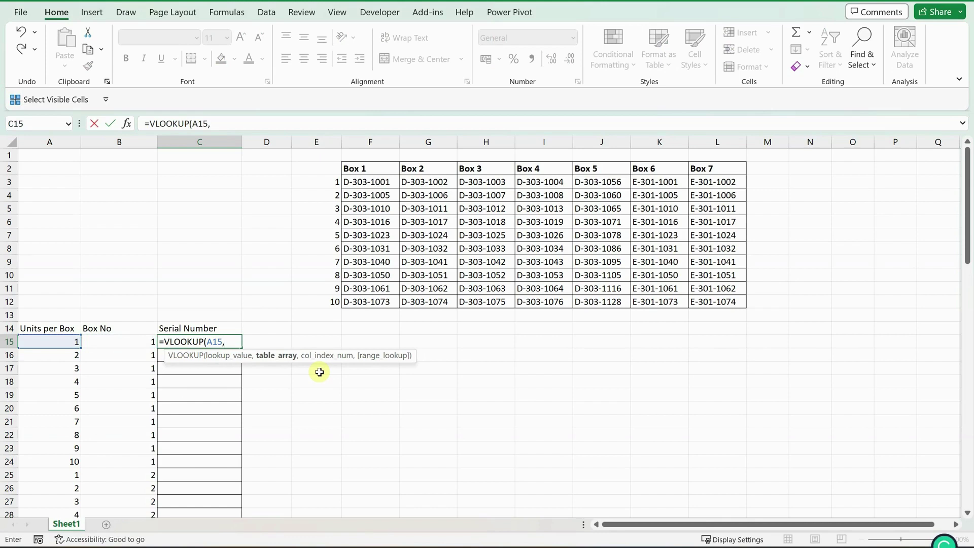
- Complete C15 as =VLOOKUP(A15,$E$3:$L$12,B15+1,0), returning serial D-303-1001
key(Right)
key(Right)
key(Right)
key(Left)
key(ctrl+Up)
key(ctrl+Up)
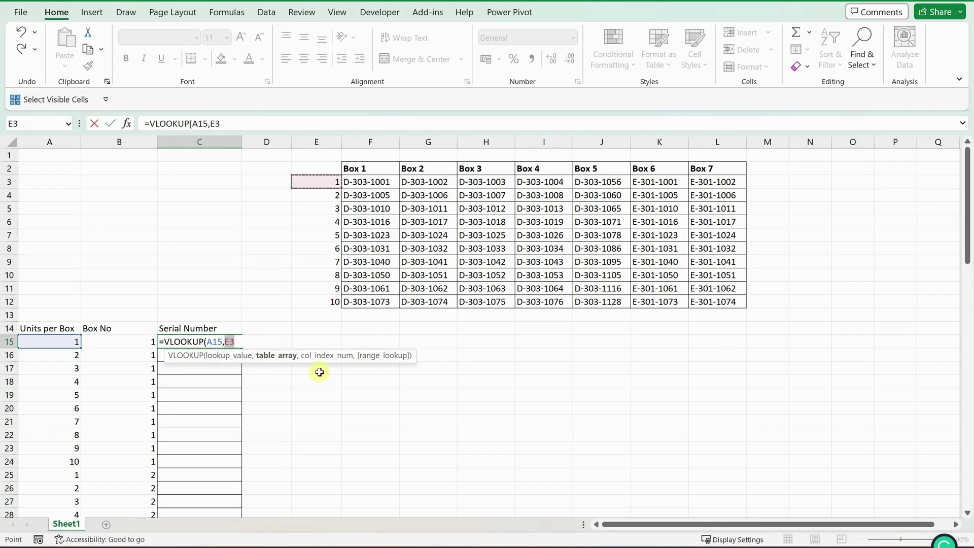
key(ctrl+shift+Down)
key(ctrl+shift+Right)
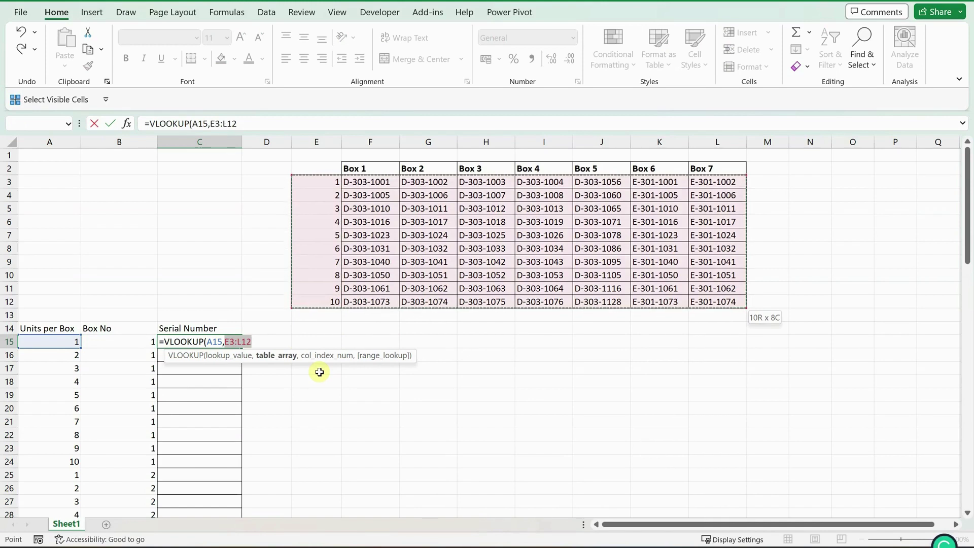
key(F4)
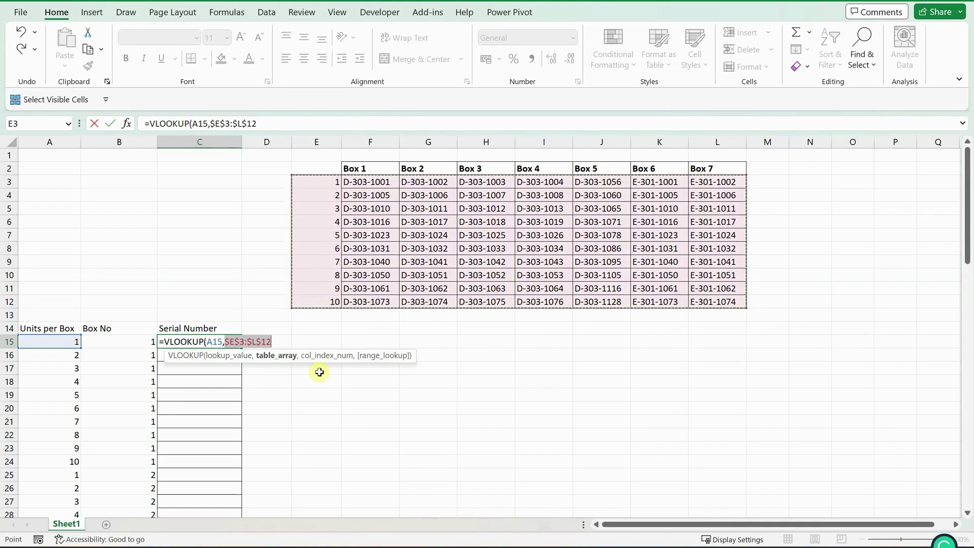
text(,)
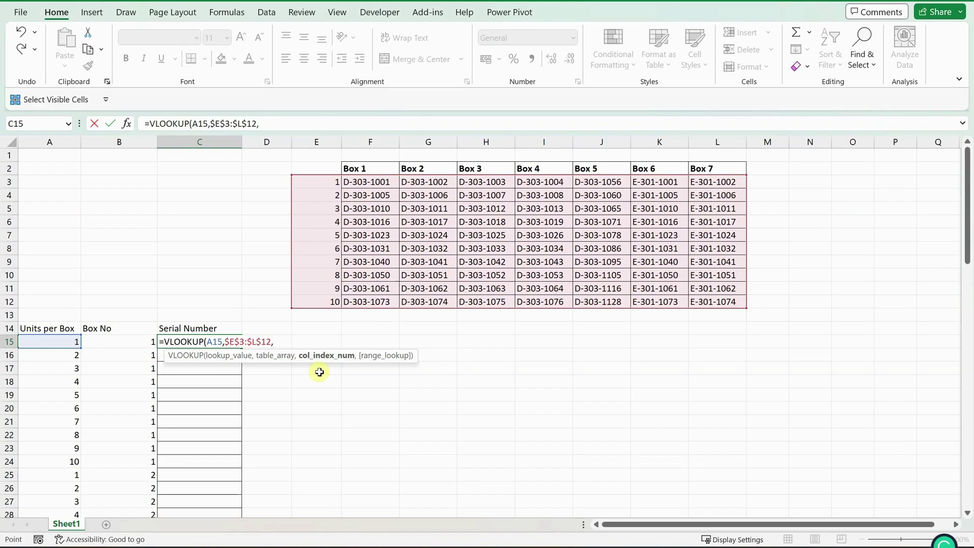
key(Left)
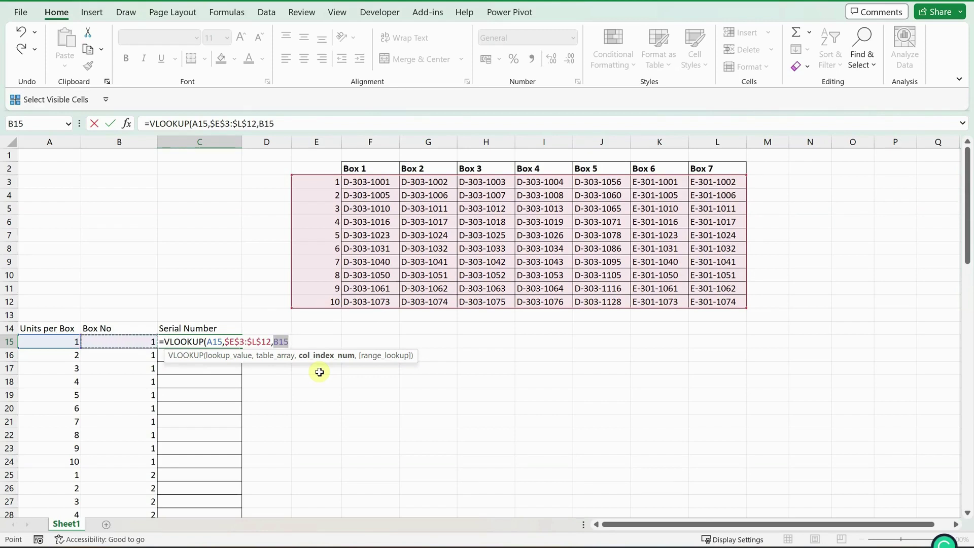
text(+1)
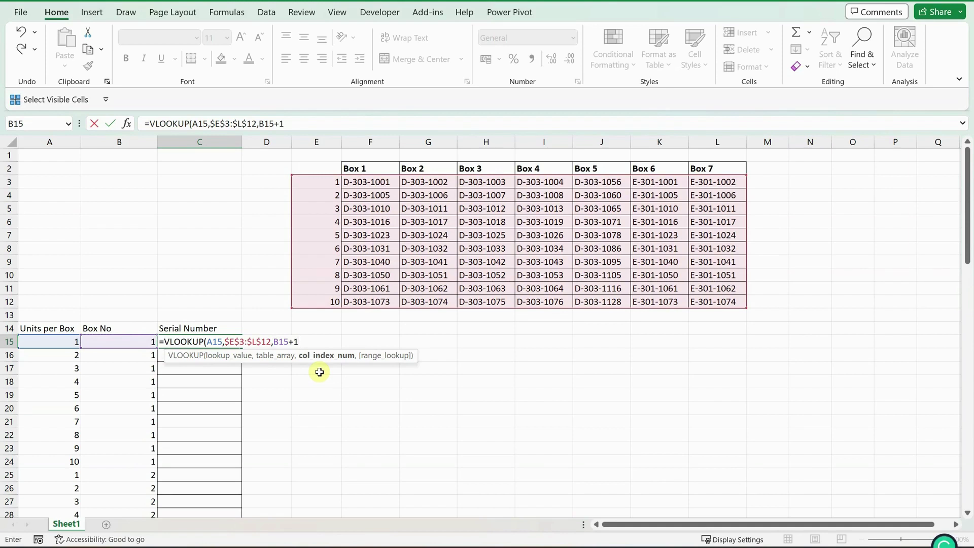
text(,)
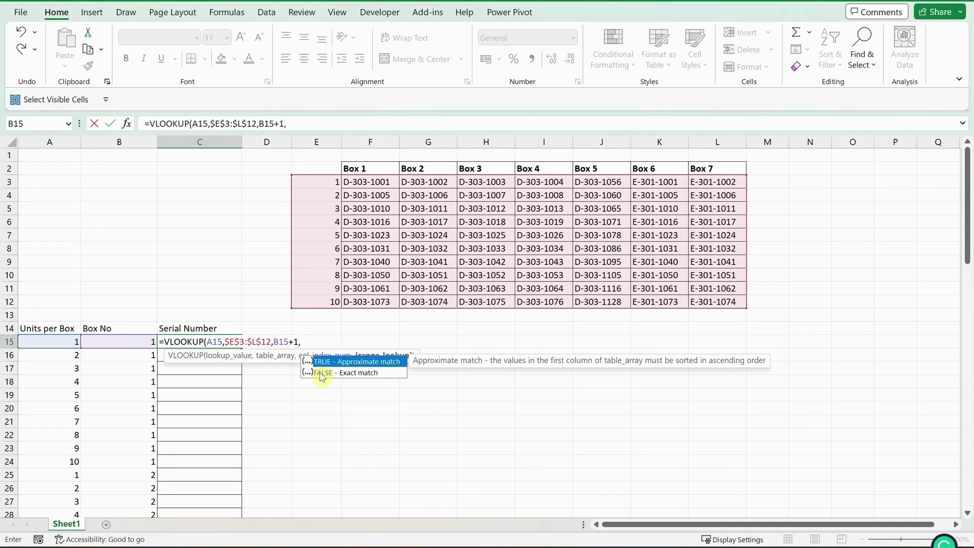
text(0))
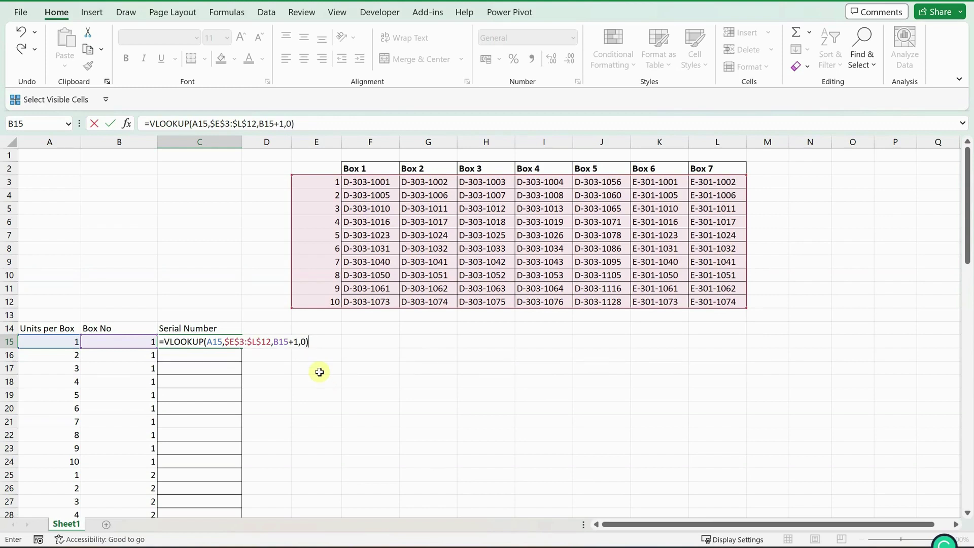
key(ctrl+Return)
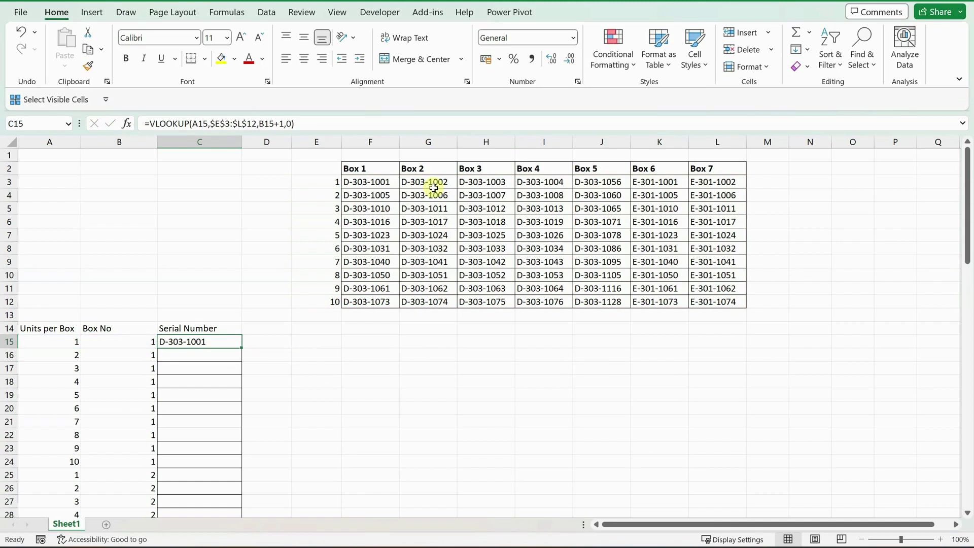
- Copy the C15 lookup formula into C16
click(382, 183)
click(208, 342)
key(ctrl+c)
key(Down)
key(Return)
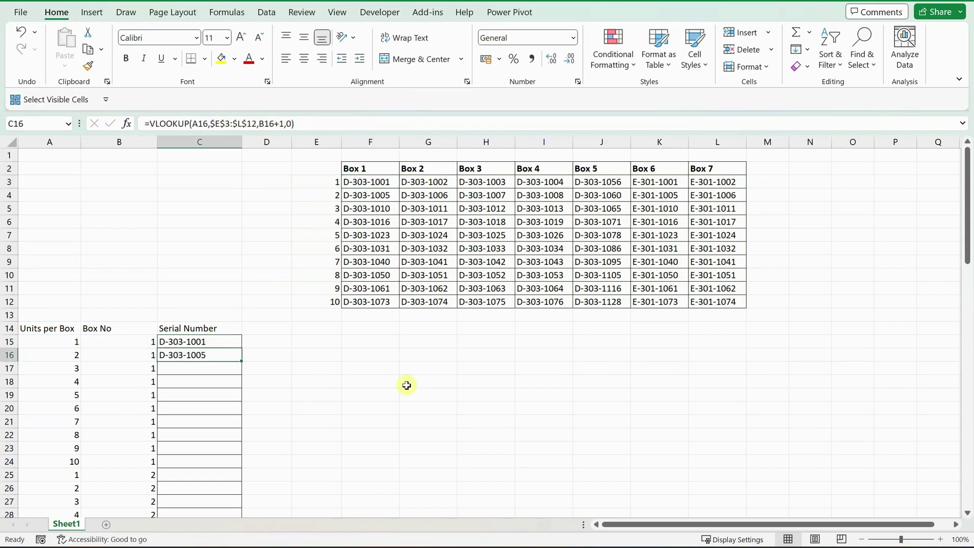
- Fill the lookup formula from C16 down to C84
click(381, 193)
click(173, 355)
key(ctrl+c)
key(Left)
key(ctrl+Down)
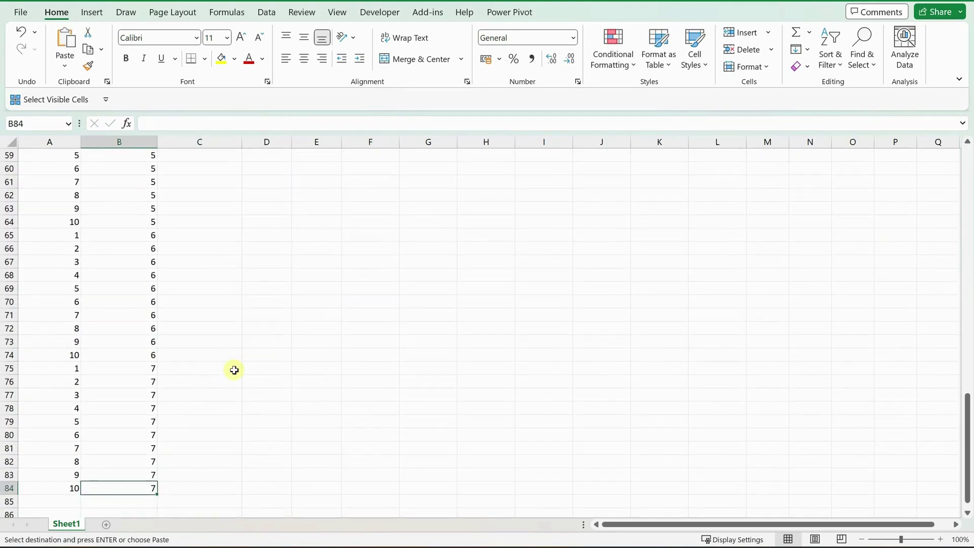
key(Right)
key(ctrl+shift+Up)
key(Return)
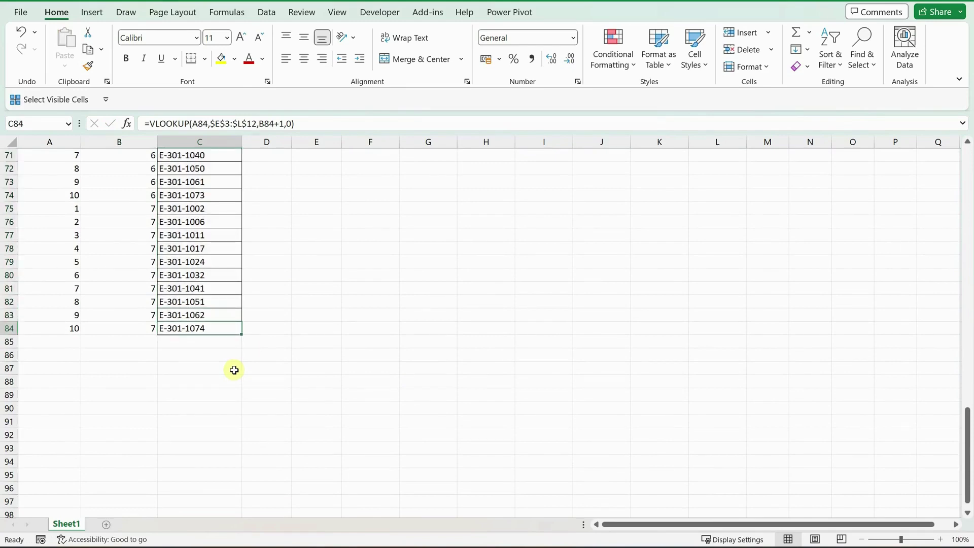
- Review the filled Serial Number list, ending with E-301-1074 for box 7, unit 10
key(ctrl+Up)
key(ctrl+Up)
key(Down)
key(Down)
key(Down)
key(Down)
key(Down)
key(Down)
key(Down)
key(Down)
key(Down)
key(Down)
key(Down)
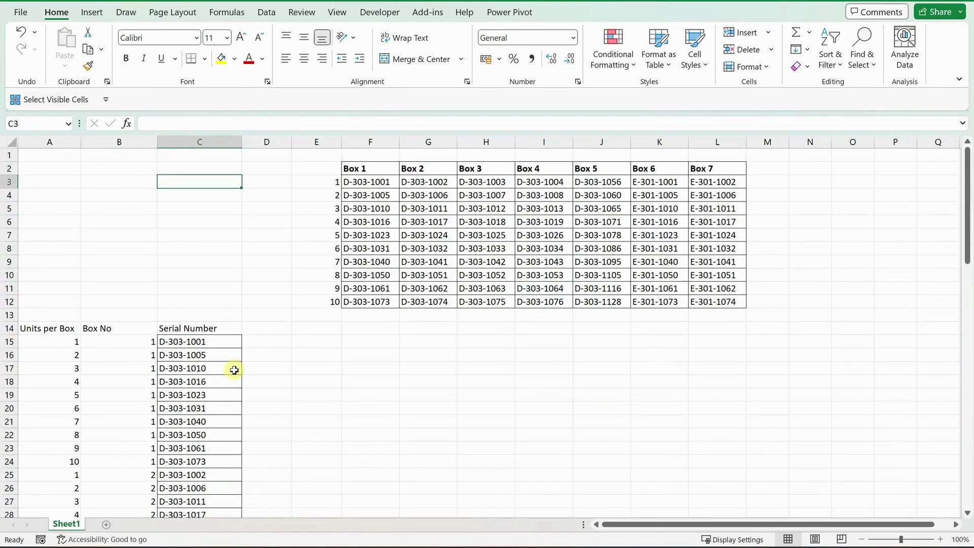
key(Down)
key(Down)
key(Down)
key(ctrl+shift+Down)
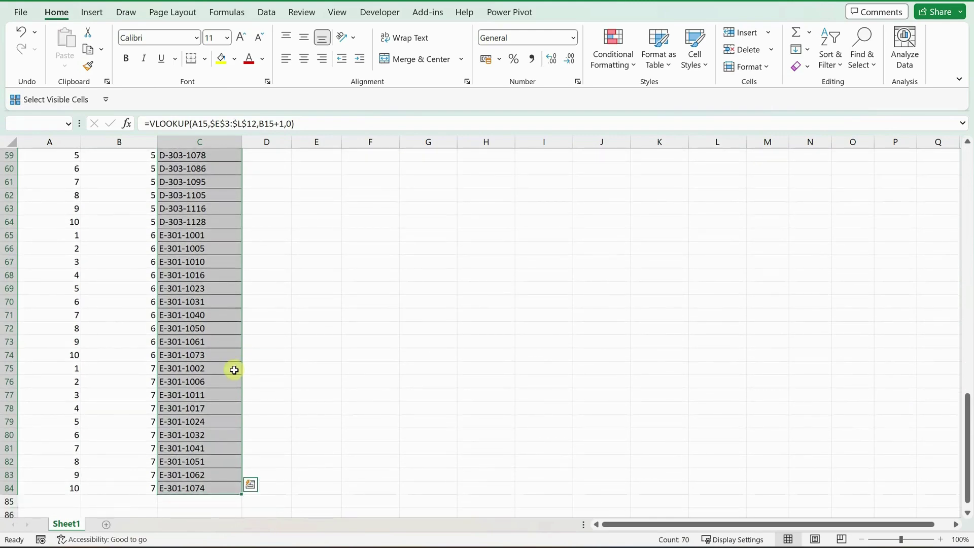
key(ctrl+Up)
key(ctrl+Up)
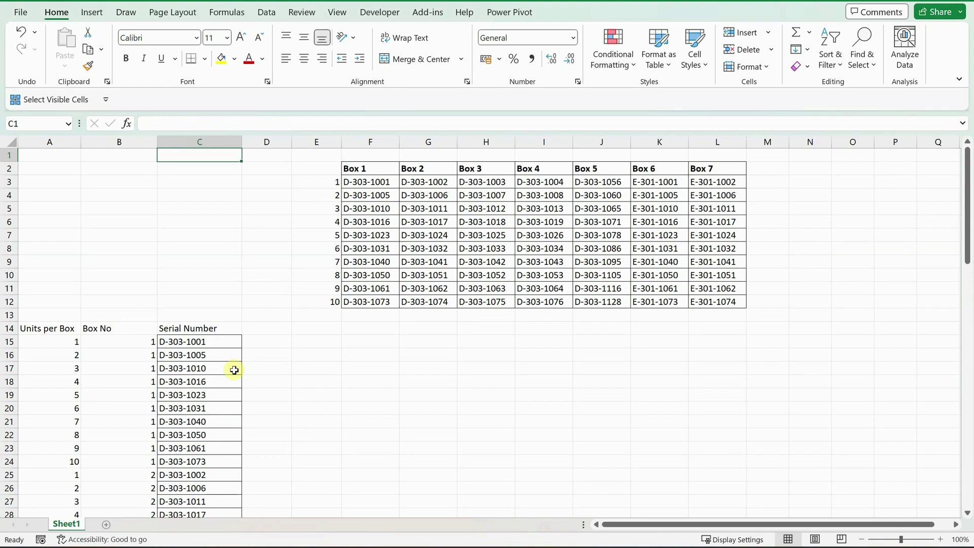
- Copy the Box 1–Box 7 headers from F2:L2 into row 14 at F14
key(Down)
key(Down)
key(Down)
key(Down)
key(Down)
key(Down)
key(Down)
key(Down)
key(Down)
key(Down)
key(Down)
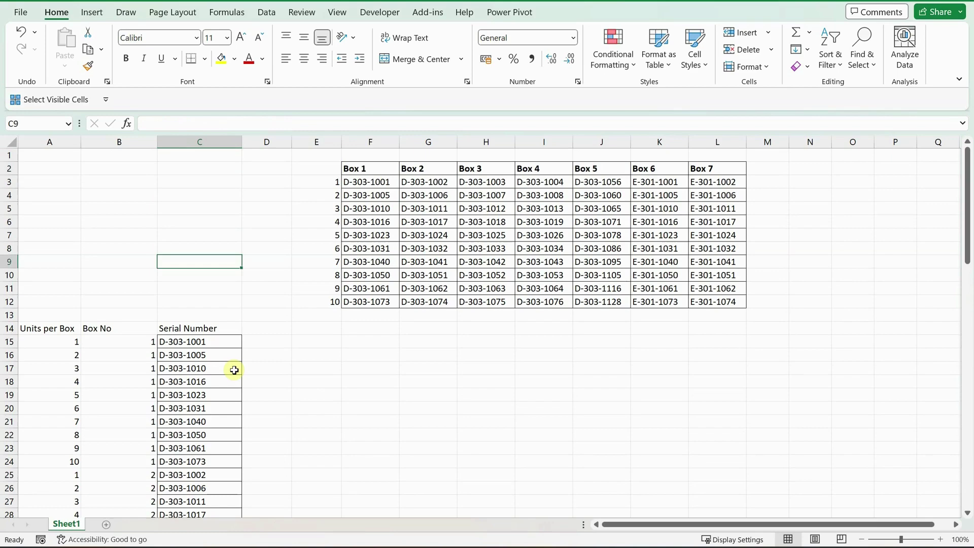
key(Down)
key(Down)
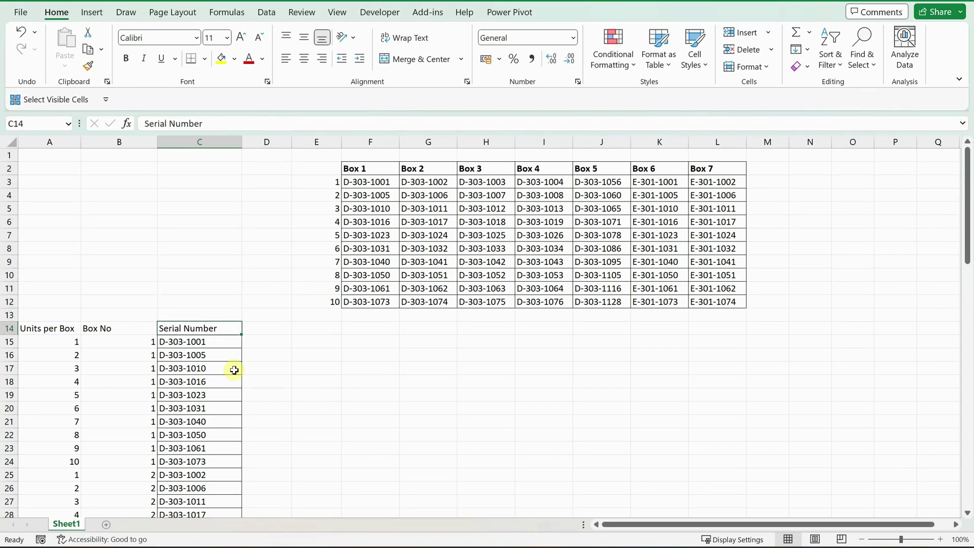
key(ctrl+shift+Down)
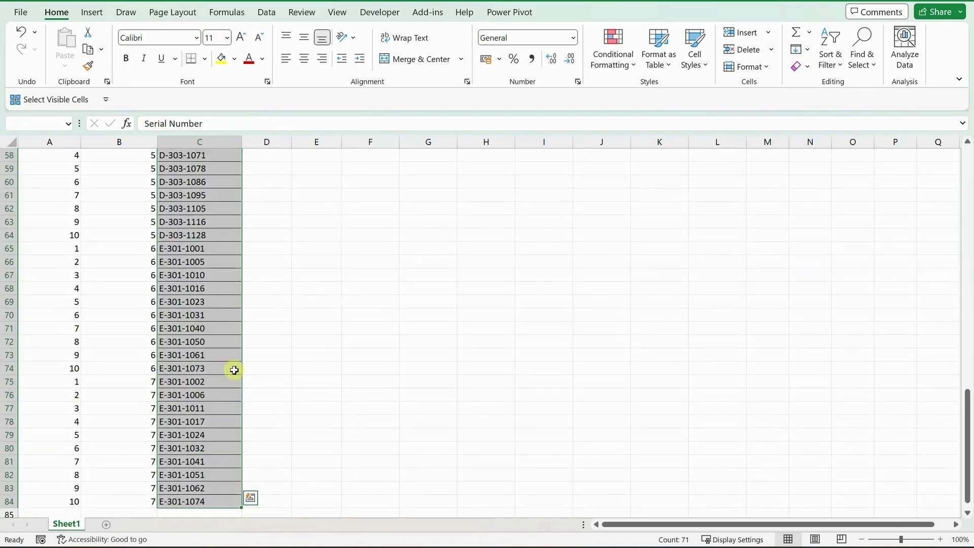
key(ctrl+shift+Up)
key(Right)
key(Right)
key(Right)
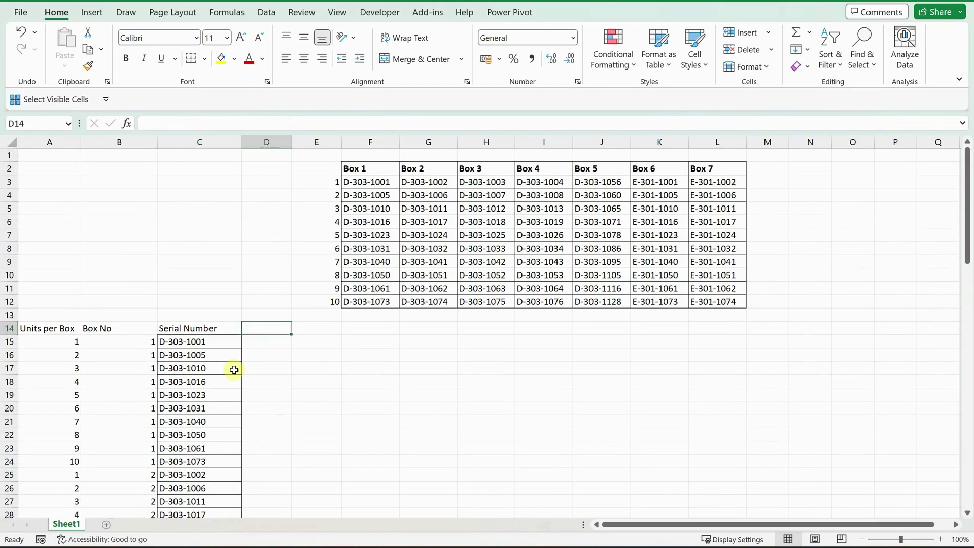
key(Up)
key(Up)
key(ctrl+Up)
key(Down)
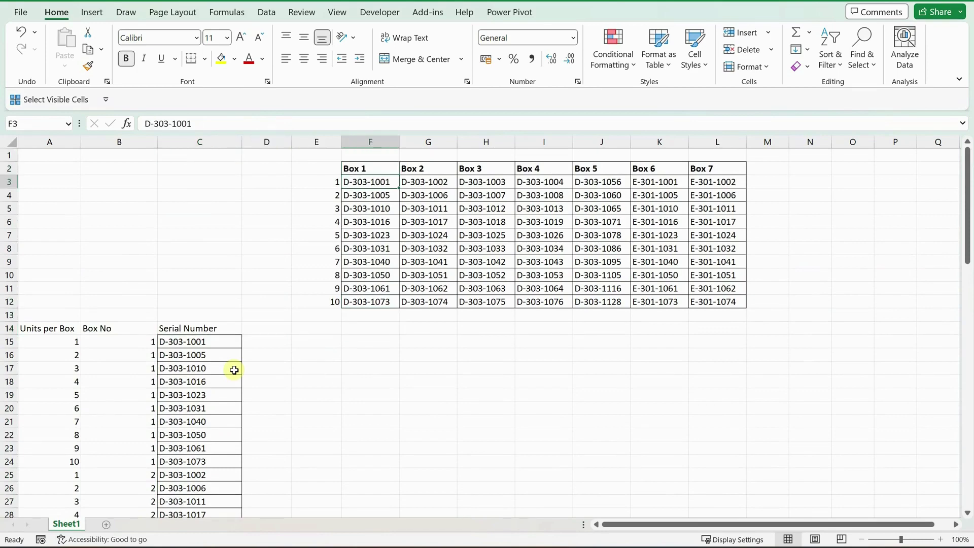
key(ctrl+shift+Down)
key(ctrl+shift+Right)
key(Left)
key(Right)
key(Up)
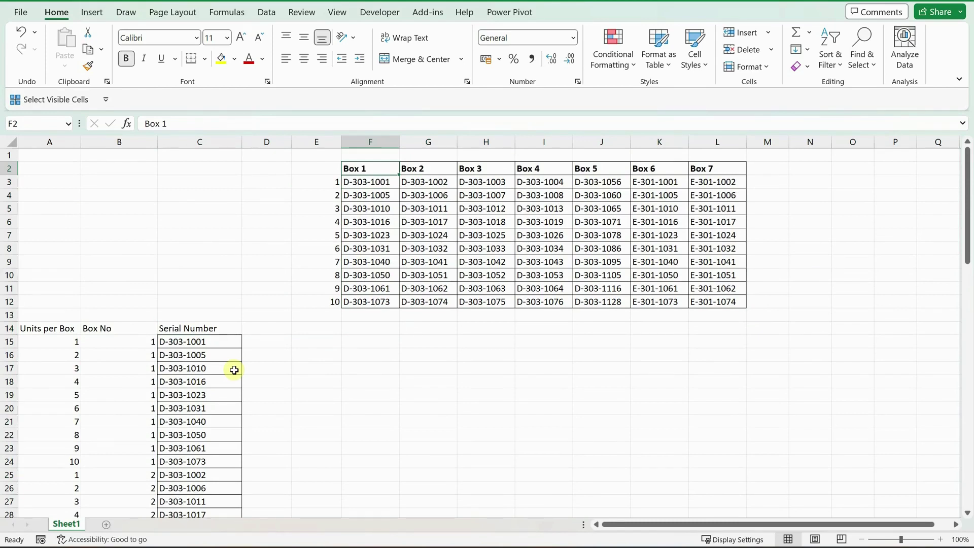
key(ctrl+shift+Right)
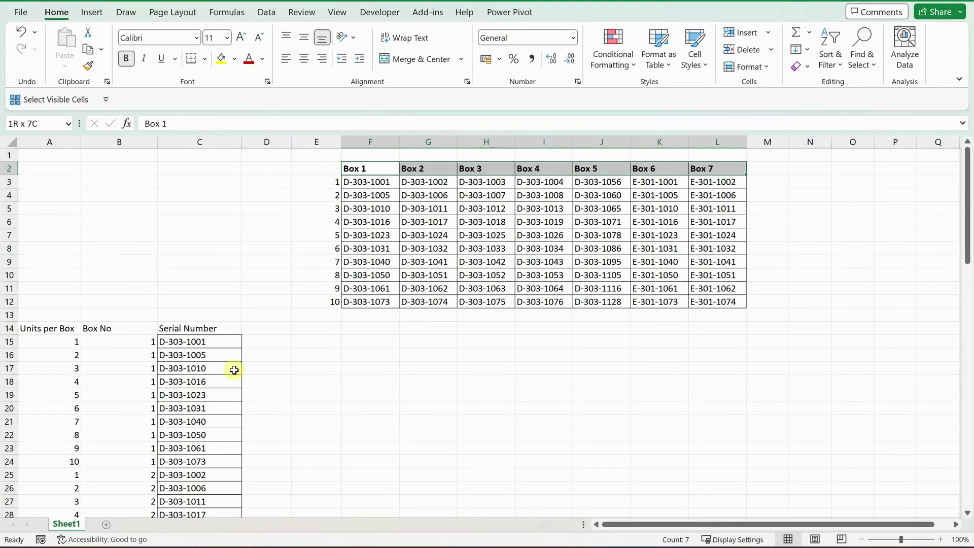
key(ctrl+c)
key(Down)
key(Down)
key(Down)
key(Down)
key(Down)
key(Down)
key(Down)
key(Down)
key(Down)
key(Down)
key(Down)
key(Down)
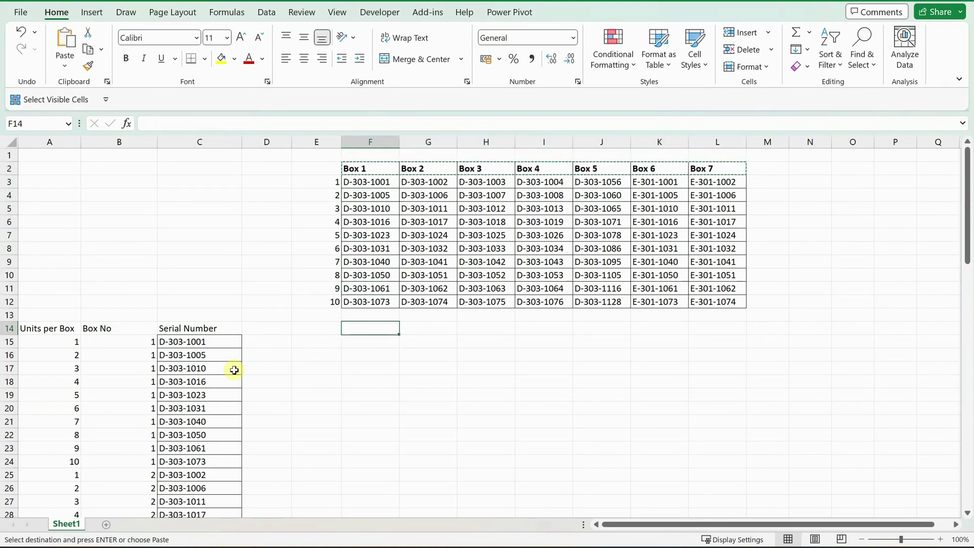
key(Return)
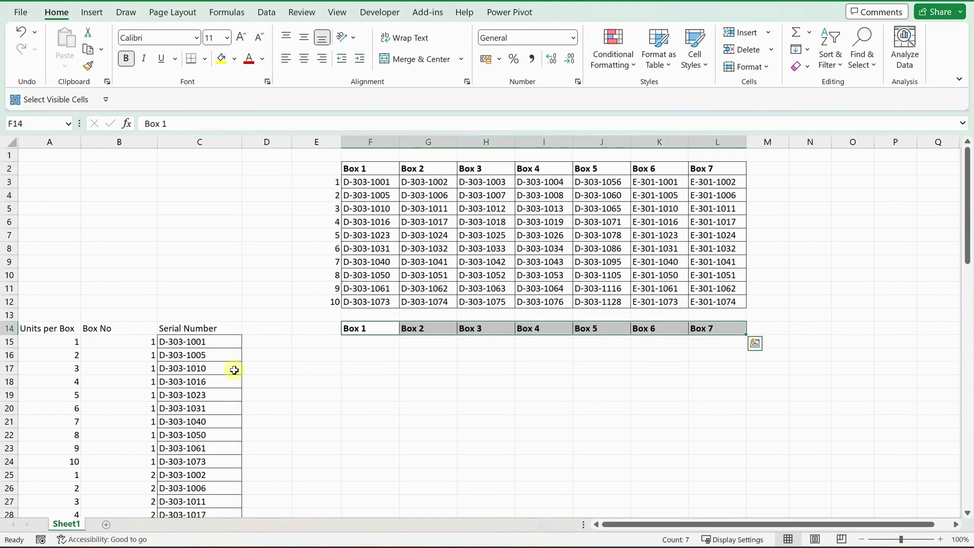
- Copy the row numbers 1–10 from E3:E12 into E15:E24
key(Down)
key(Left)
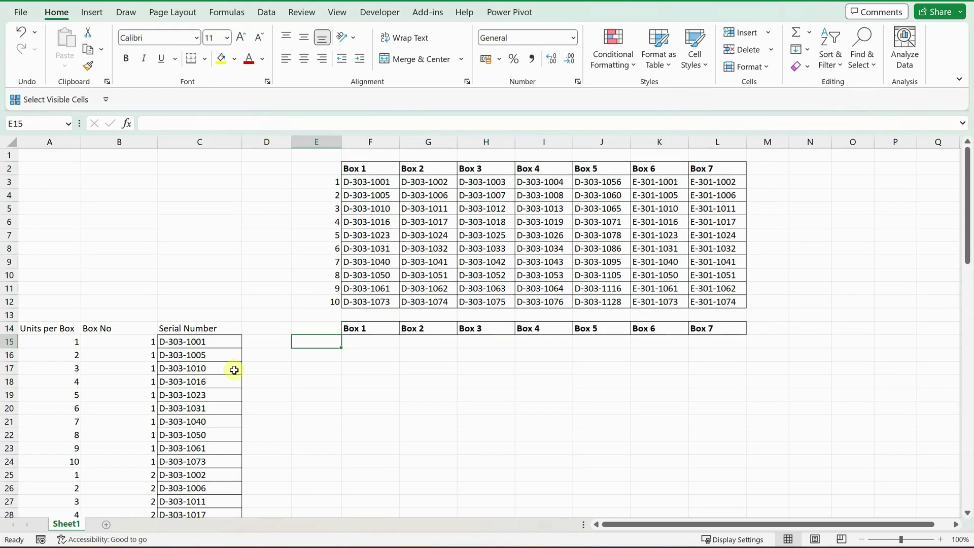
key(Up)
key(Up)
key(Up)
key(ctrl+Up)
key(Down)
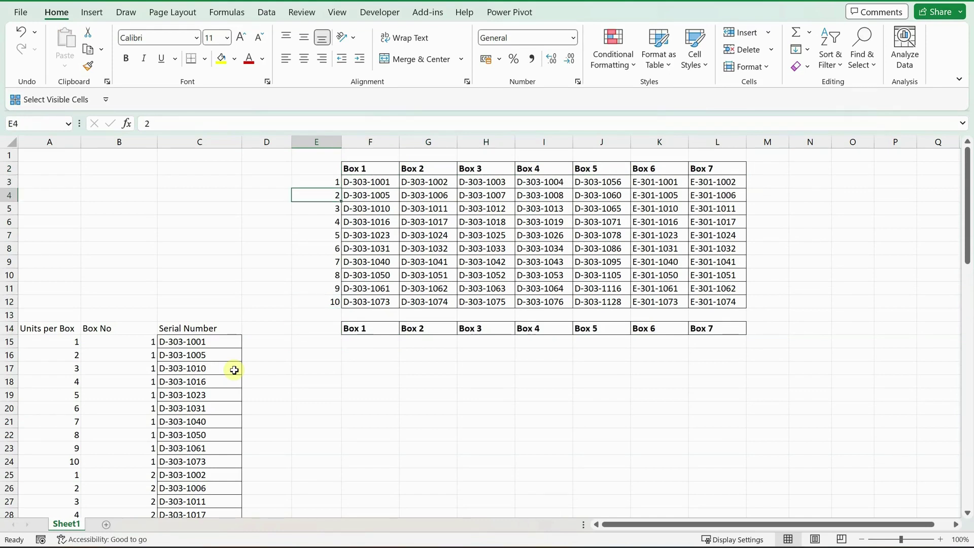
key(Up)
key(ctrl+shift+Down)
key(ctrl+c)
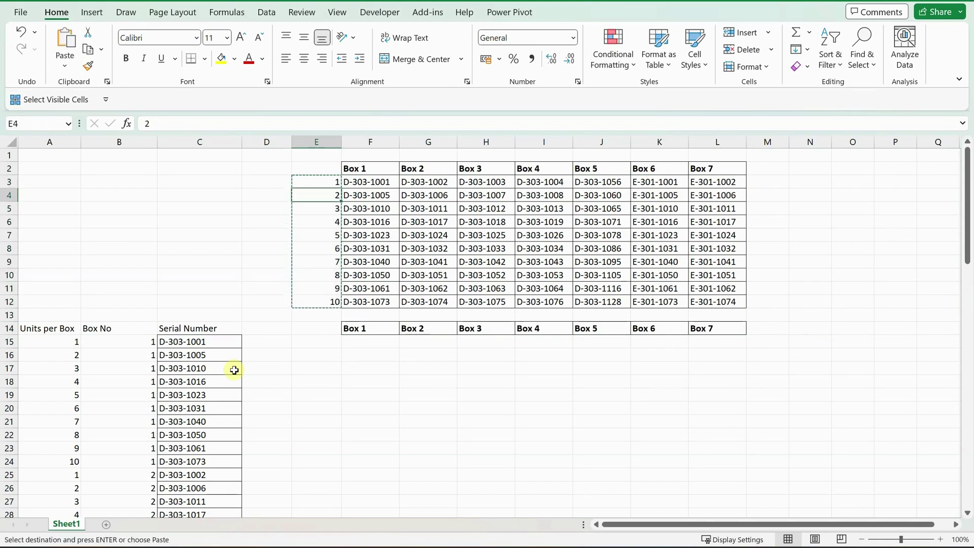
key(ctrl+Down)
key(Down)
key(Down)
key(Down)
key(Return)
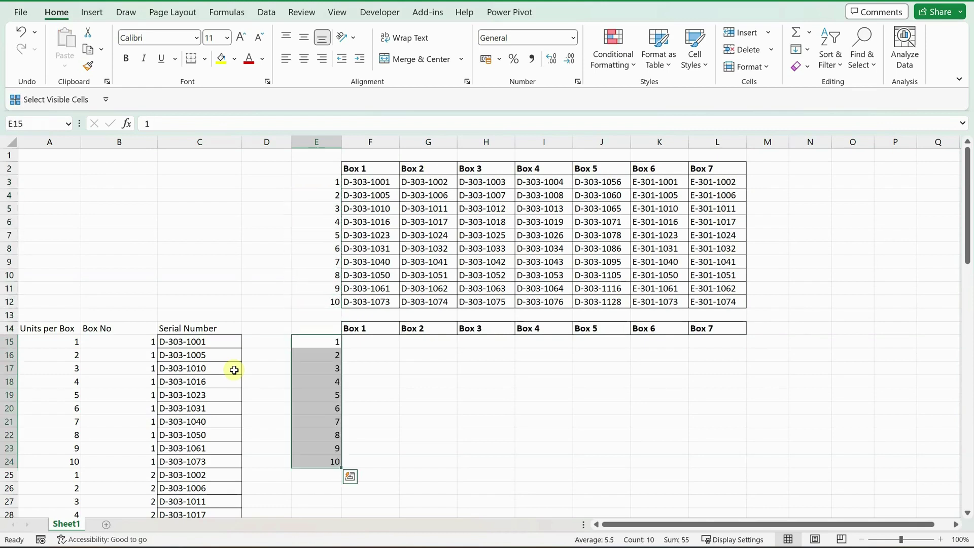
key(Left)
key(Left)
key(Left)
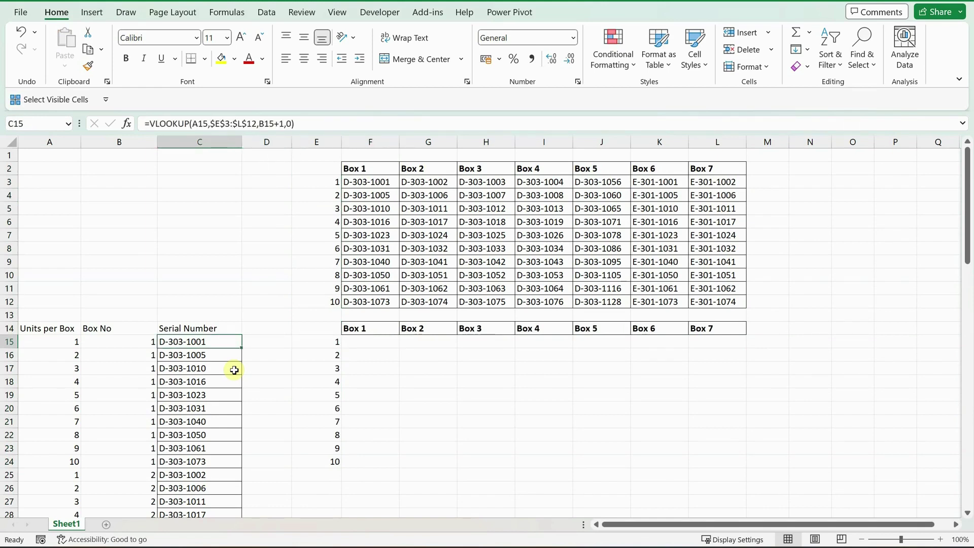
key(Right)
key(Right)
key(Right)
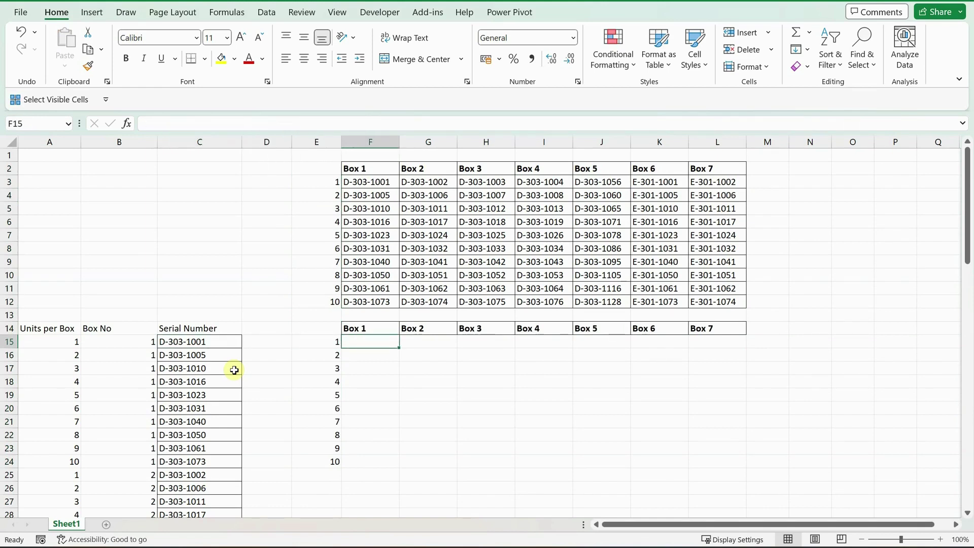
key(Left)
key(Left)
key(Left)
key(Left)
key(Left)
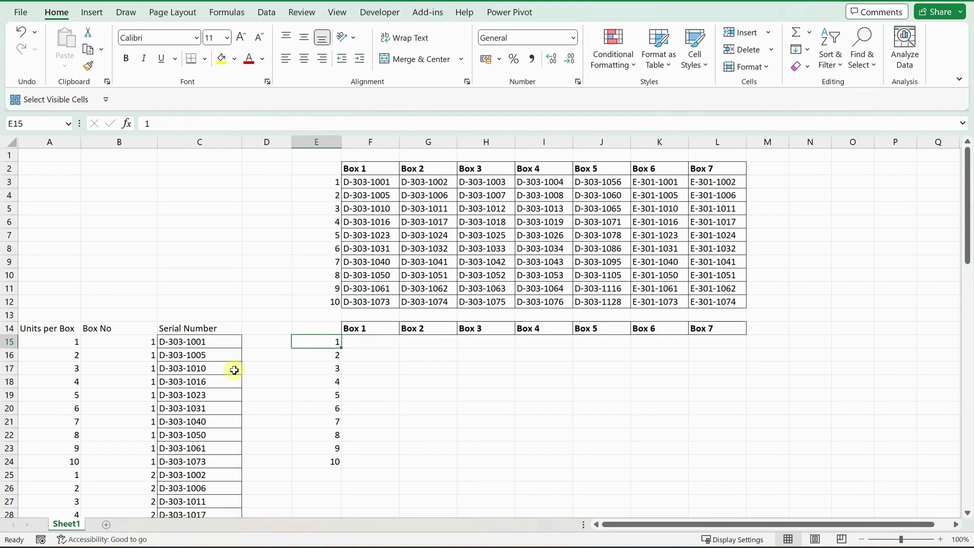
- Insert a blank column A before the Units per Box column
key(Up)
key(Up)
key(Down)
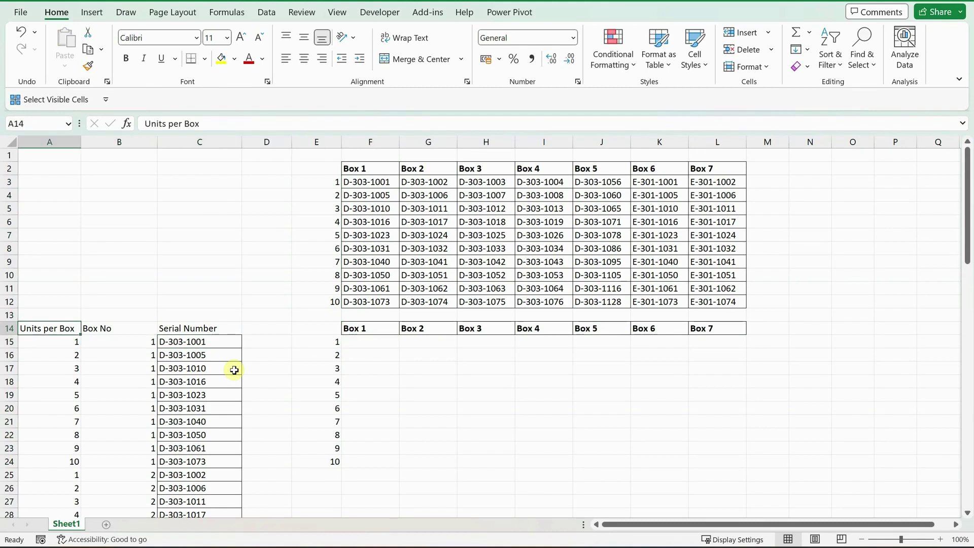
key(ctrl+space)
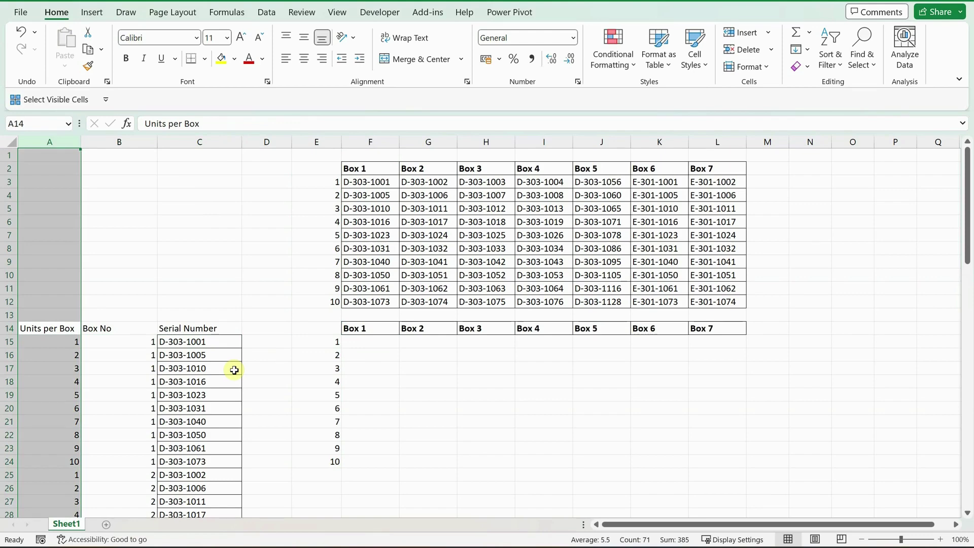
key(ctrl+shift+plus)
- Enter =B15&"_"&C15 in A15 to build the key 1_1
key(Down)
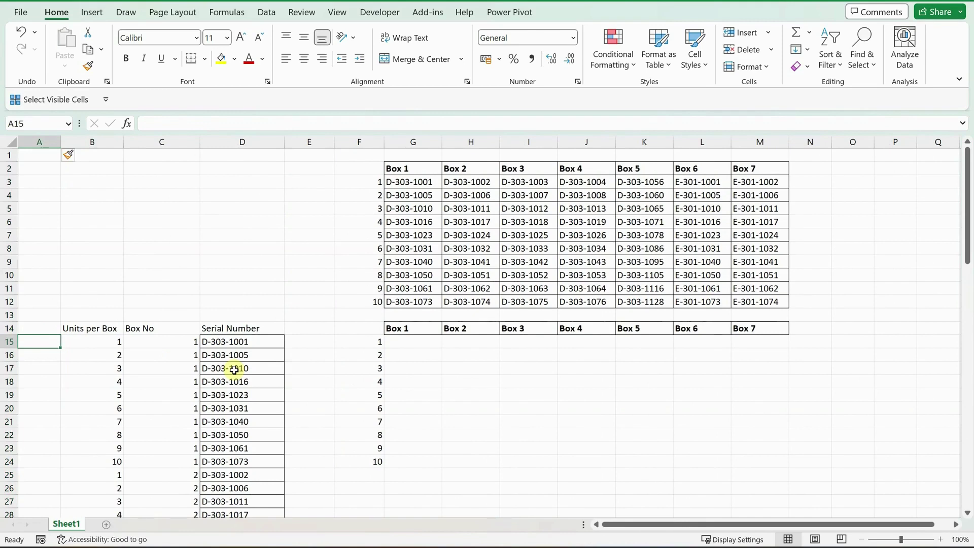
text(=)
key(Left)
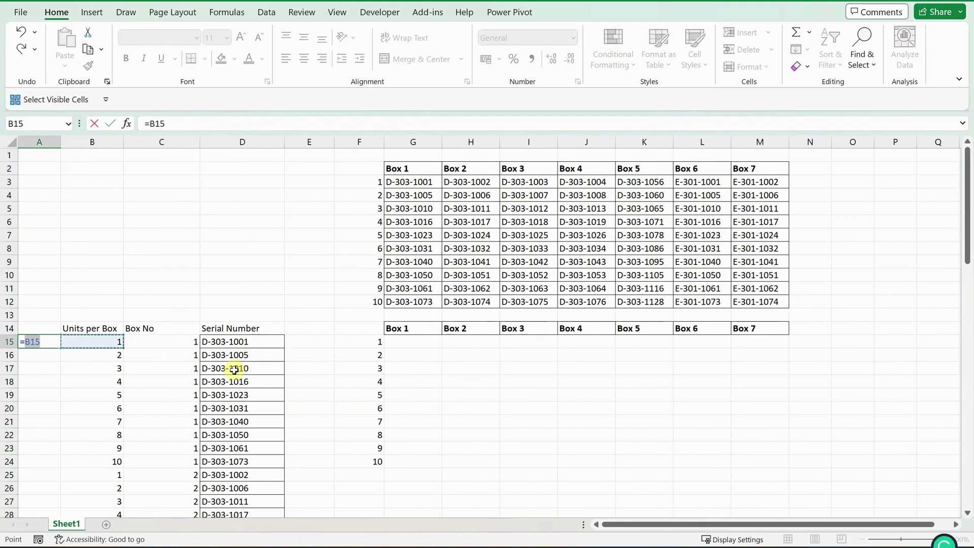
text(&"_")
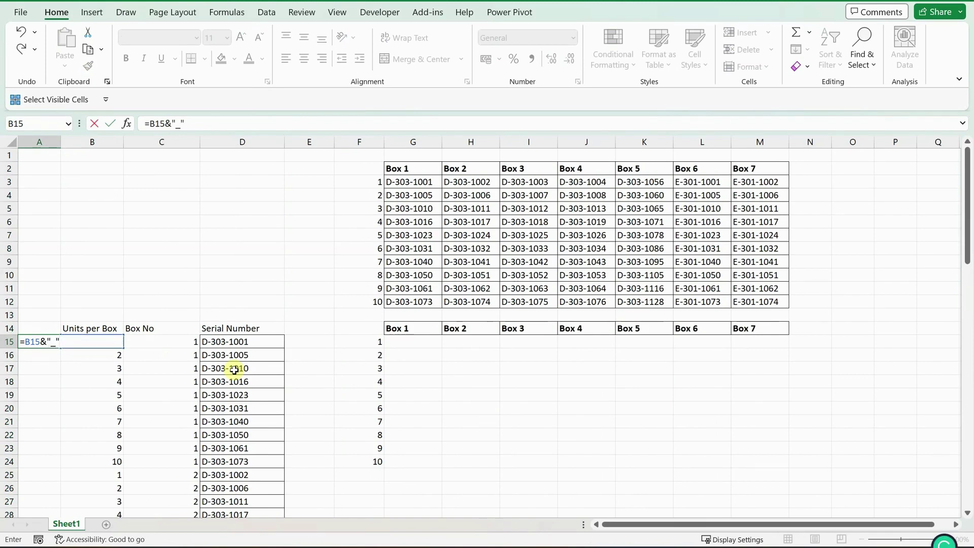
text(&)
key(Right)
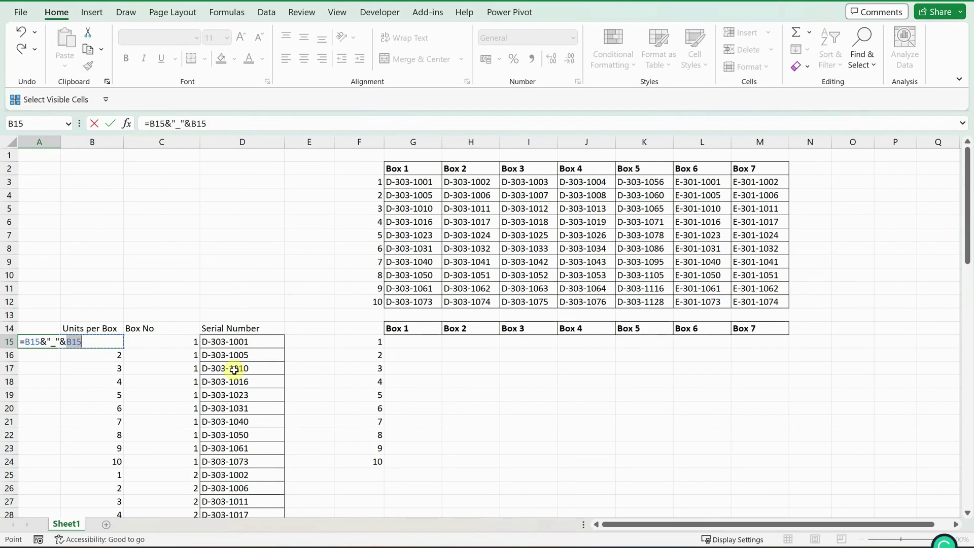
key(Right)
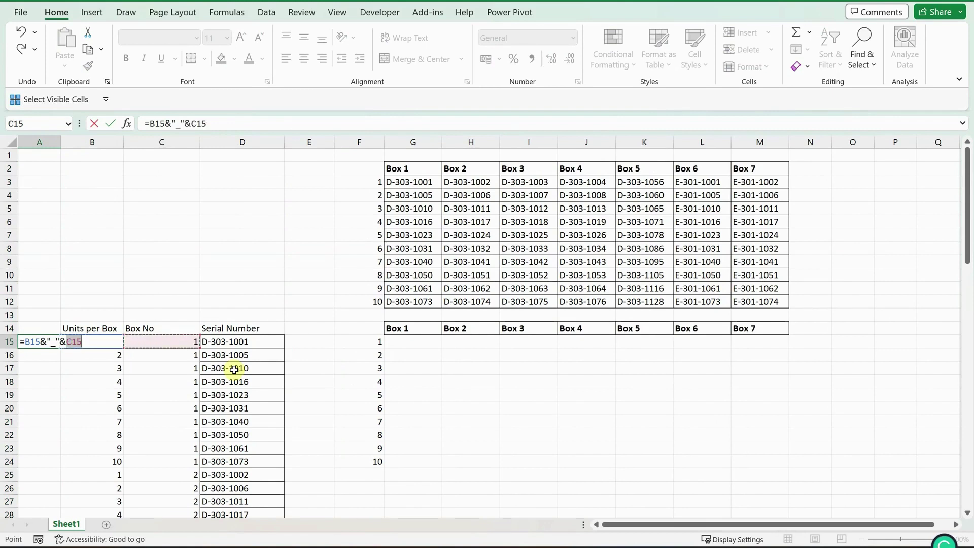
key(ctrl+Return)
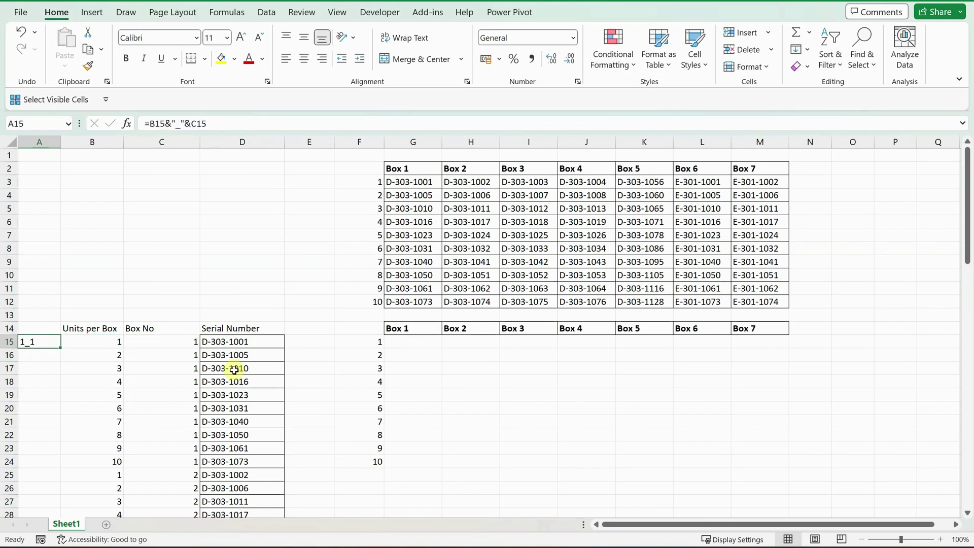
- Copy the key formula from A15 into A16:A24
key(ctrl+c)
key(Down)
key(Down)
key(Down)
key(Down)
key(Down)
key(Down)
key(Down)
key(Down)
key(Down)
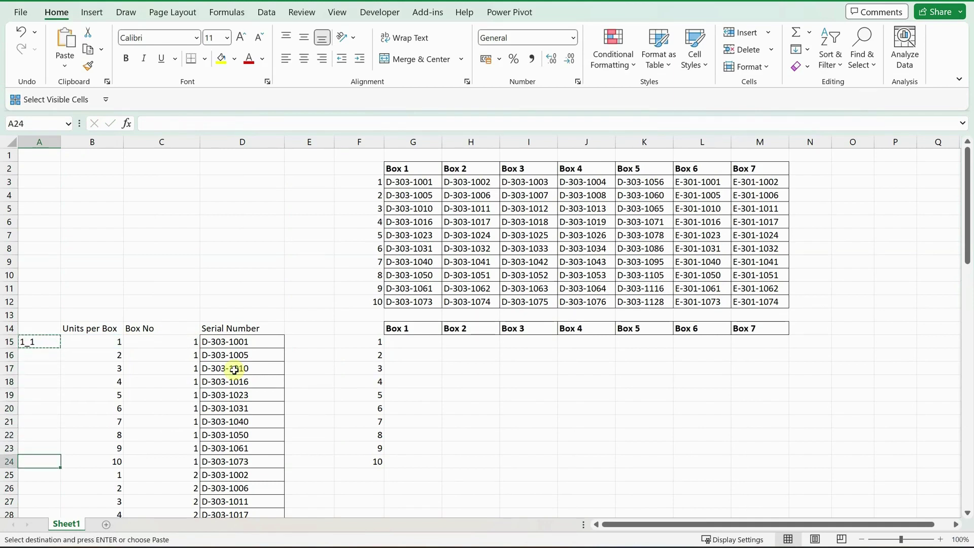
key(ctrl+shift+Up)
key(shift+Down)
key(ctrl+v)
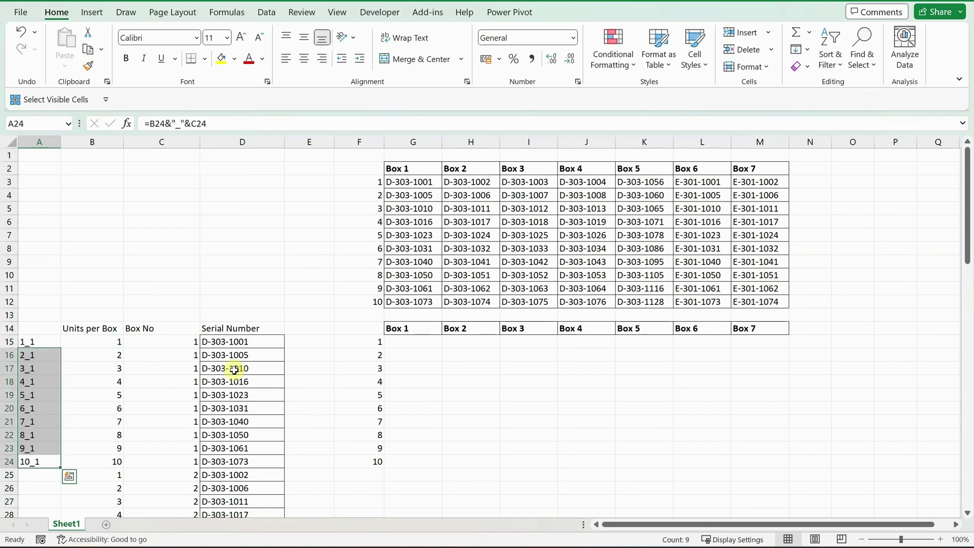
key(ctrl+Up)
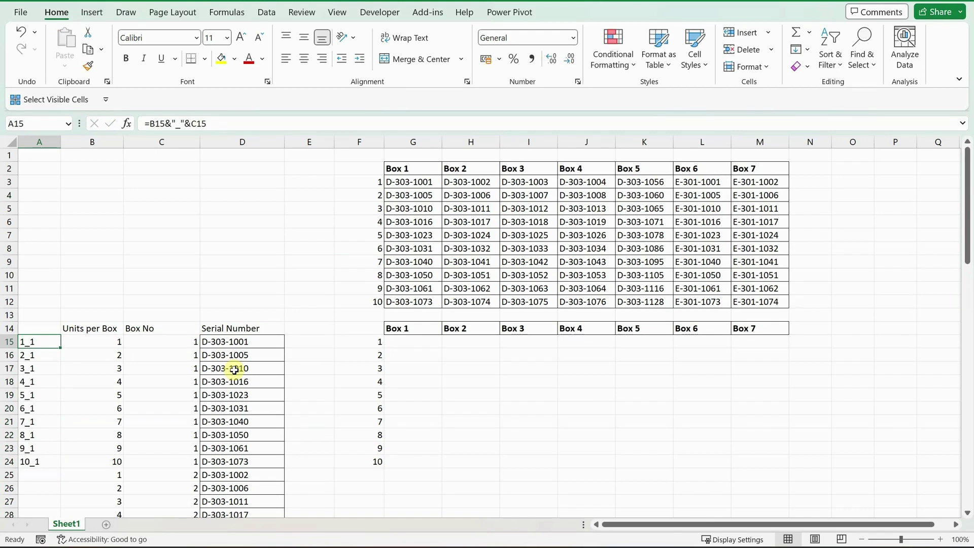
- Fill the key formula from A24 down through A84
key(ctrl+Down)
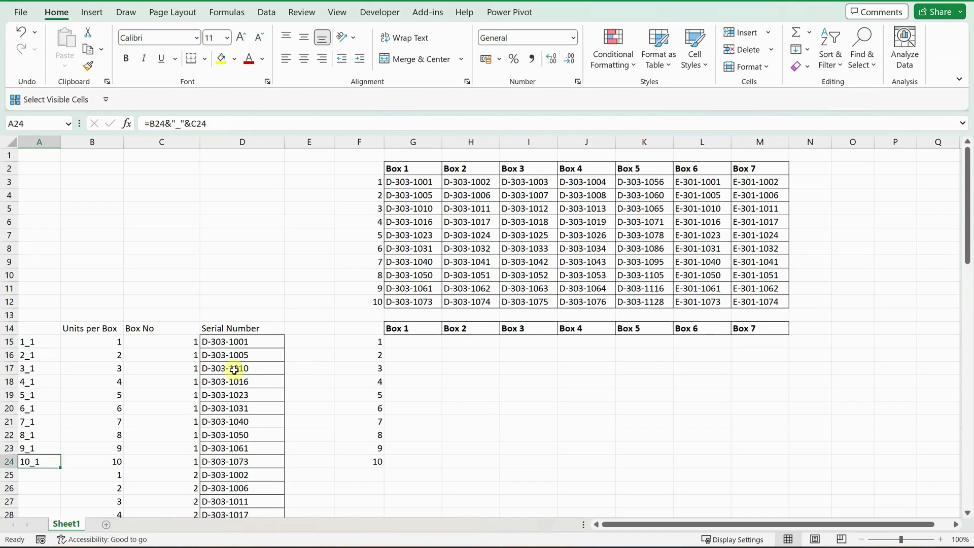
key(Right)
key(Left)
key(ctrl+c)
key(Right)
key(ctrl+Down)
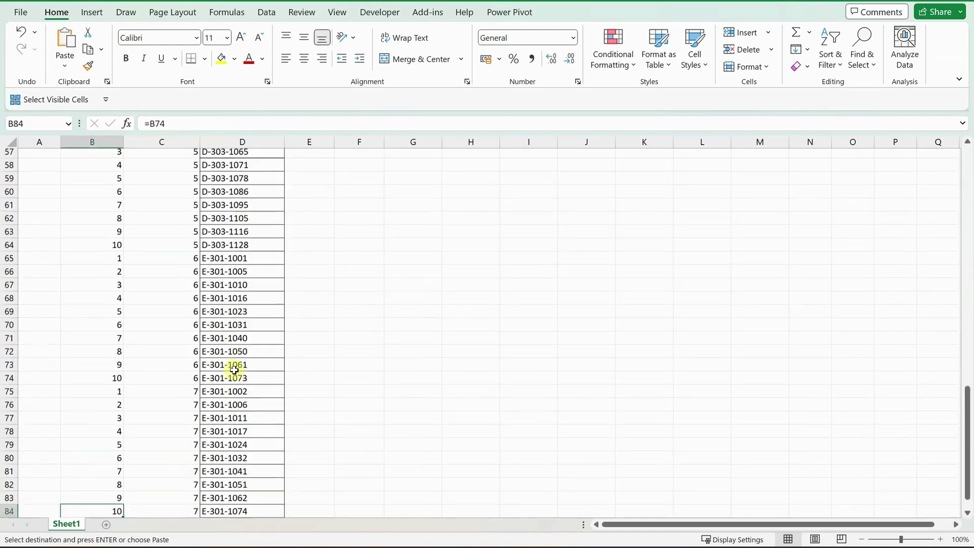
key(Left)
key(ctrl+shift+Up)
key(Return)
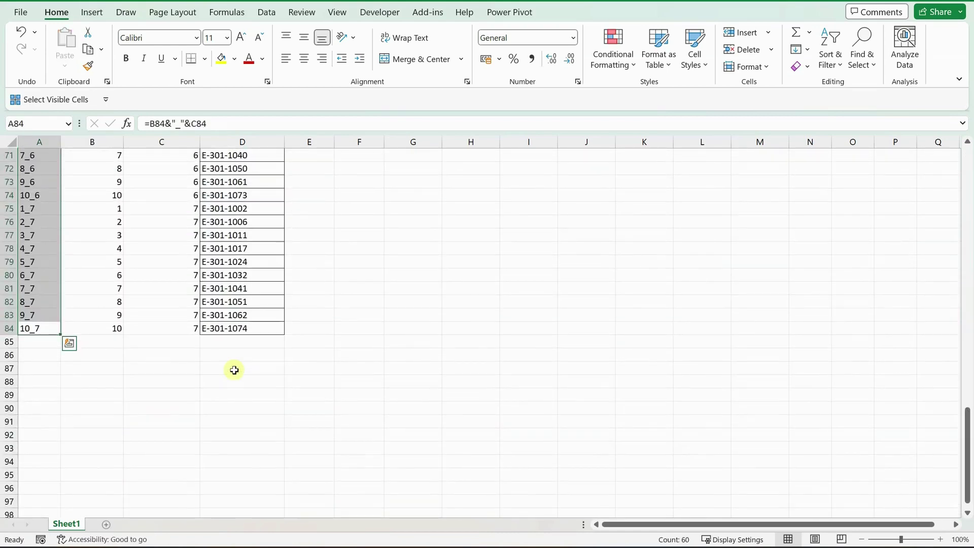
key(ctrl+Up)
key(ctrl+Up)
- Review the filled key column and the seven-box serial table
key(ctrl+Down)
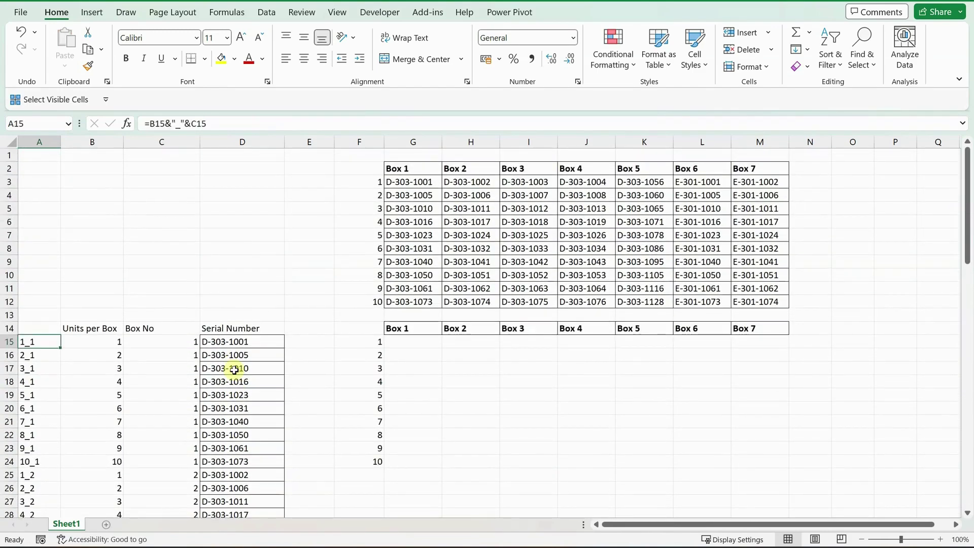
key(Right)
key(Right)
key(Right)
key(Right)
key(Right)
key(Right)
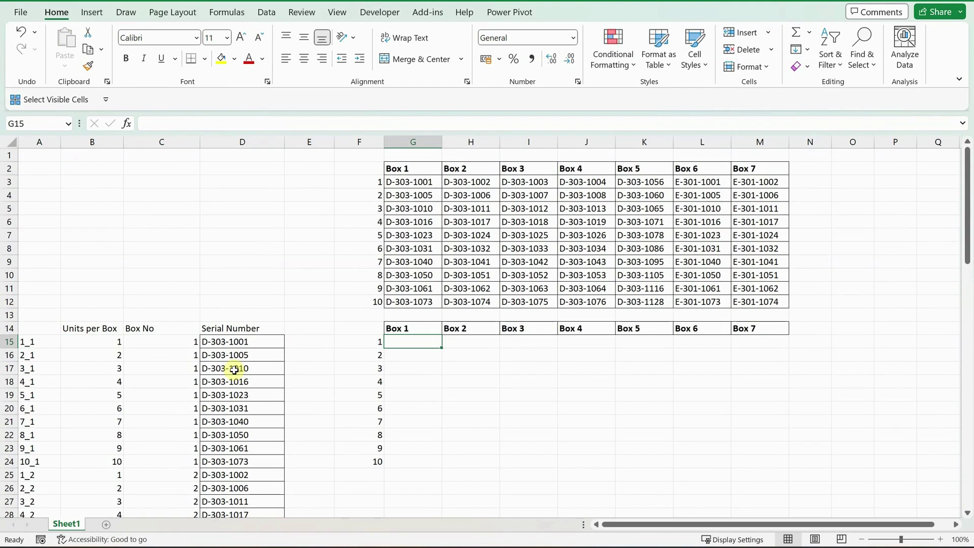
key(Left)
key(Home)
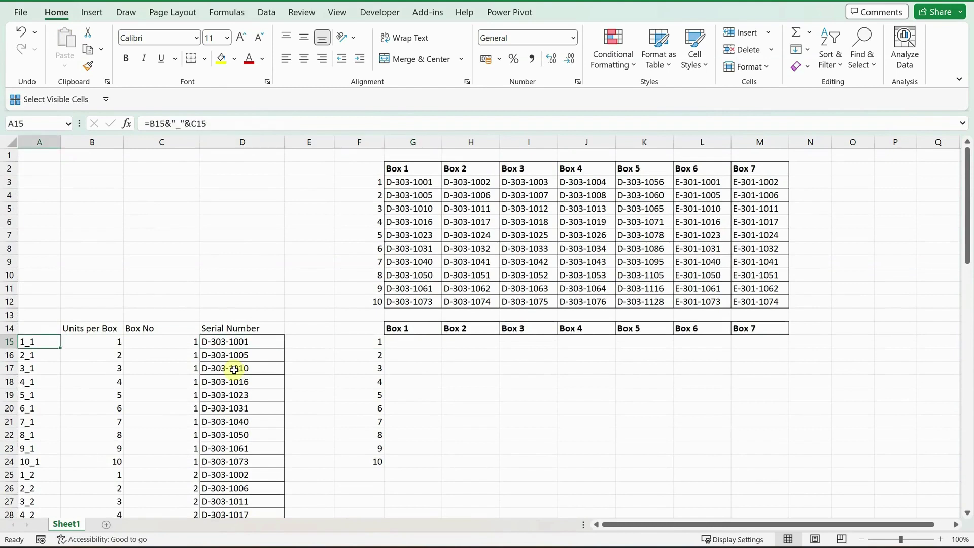
key(ctrl+space)
key(Right)
key(Right)
key(Right)
key(Right)
key(Right)
key(Right)
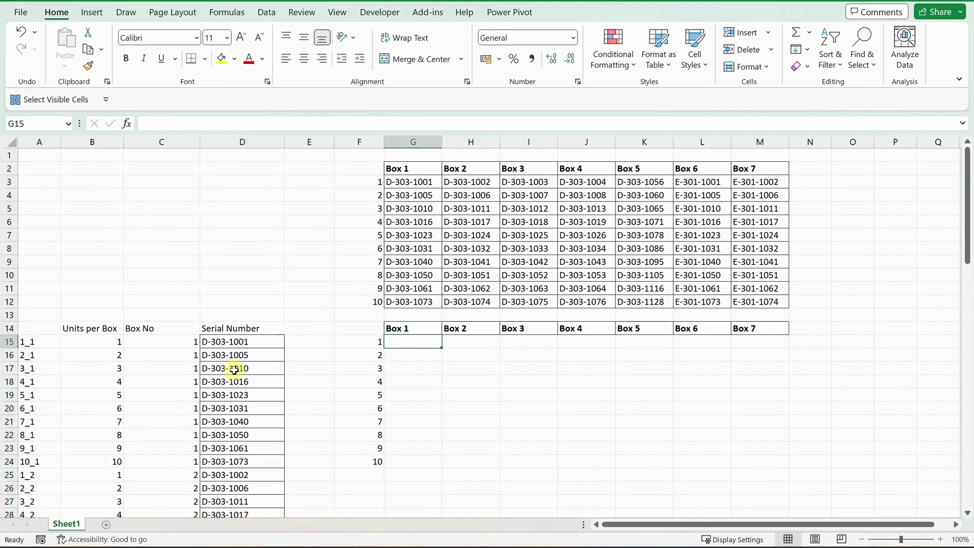
key(Up)
key(Up)
key(Up)
key(ctrl+shift+Up)
key(shift+Down)
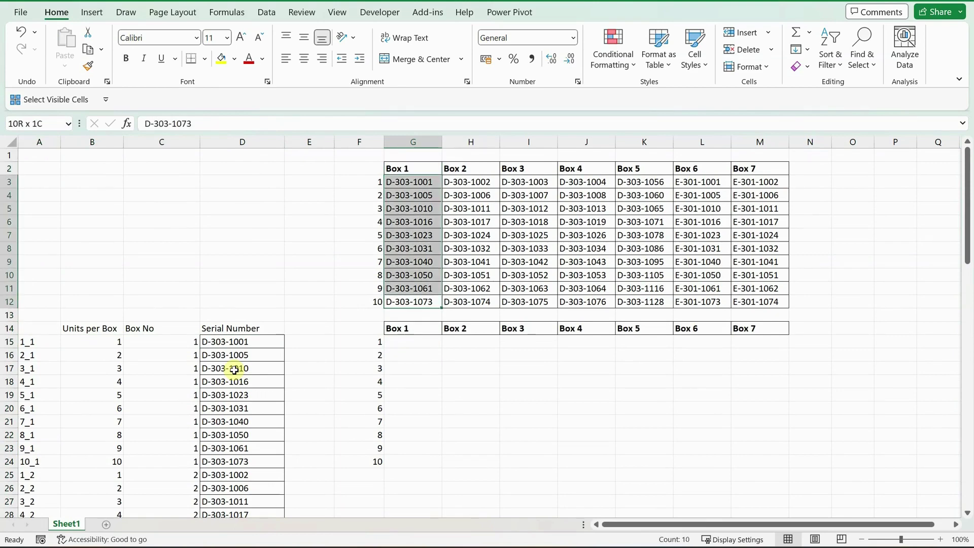
key(ctrl+shift+Right)
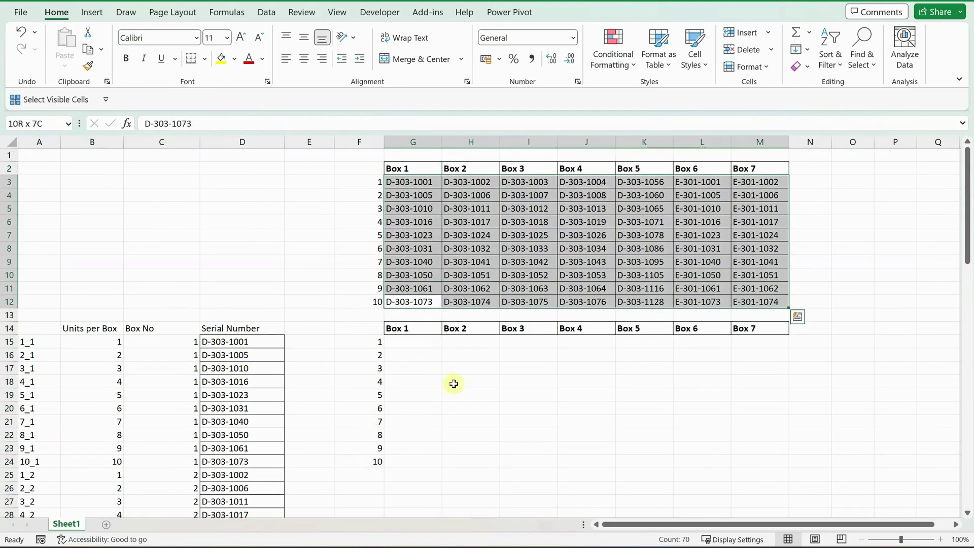
click(426, 345)
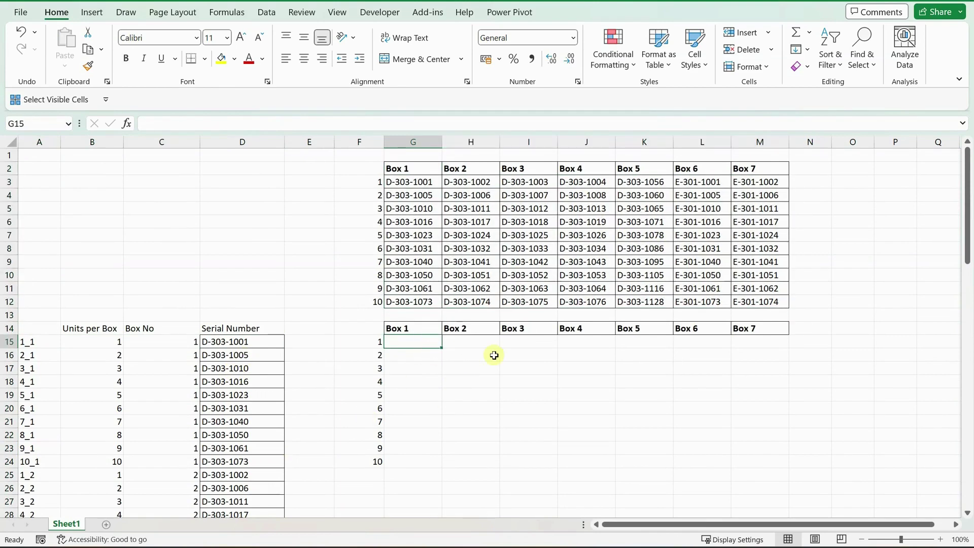
- Enter =VLOOKUP(F15&"_"&G$14,$A:$D,4,0) in G15, which returns #N/A for now
text(=vlo)
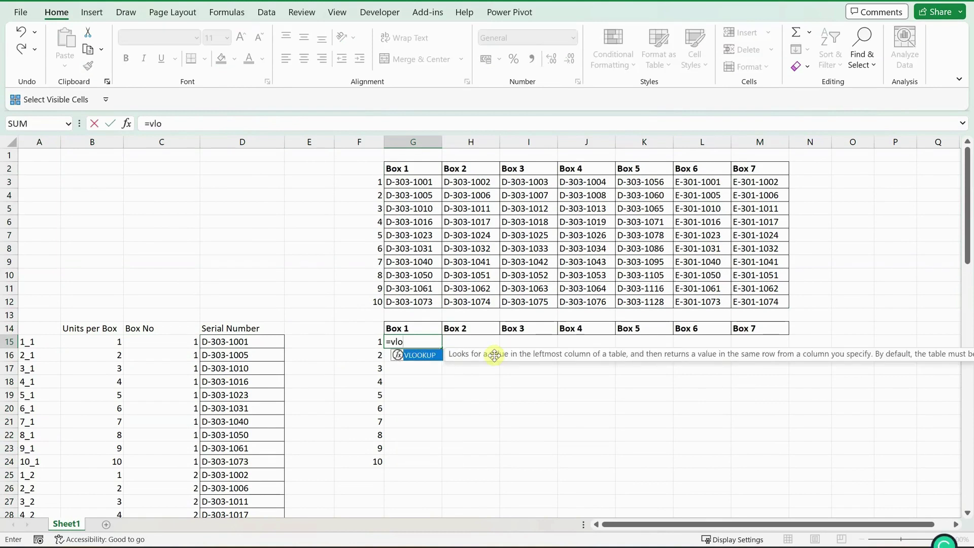
key(Tab)
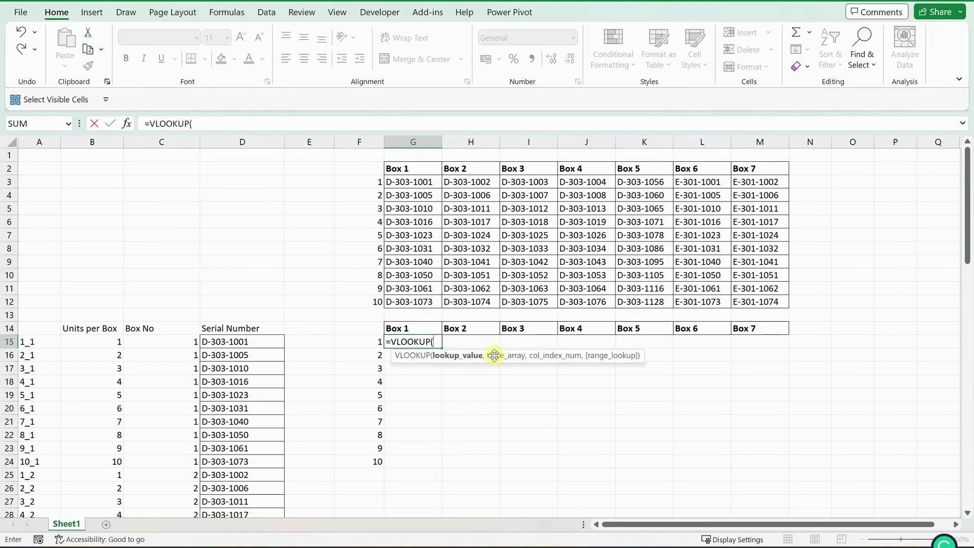
key(Left)
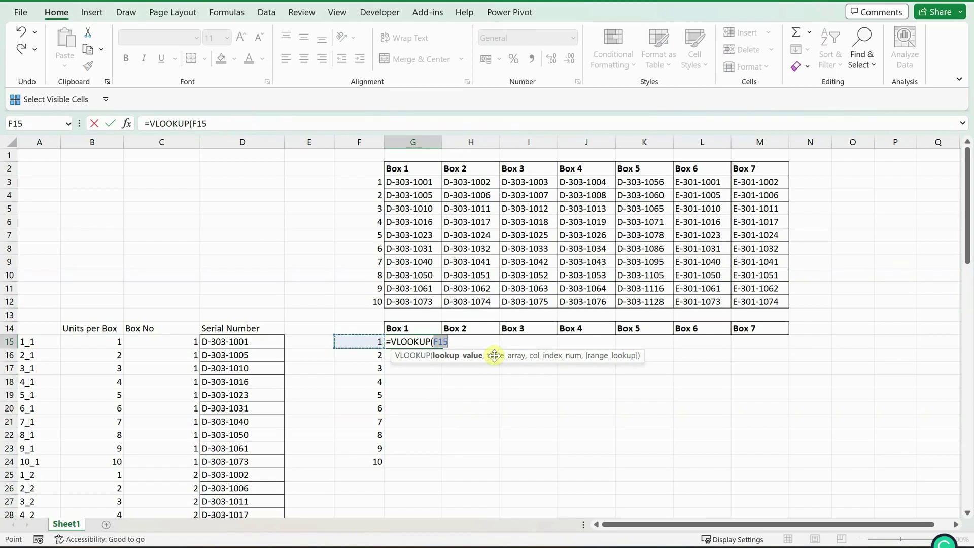
text(&"_"&)
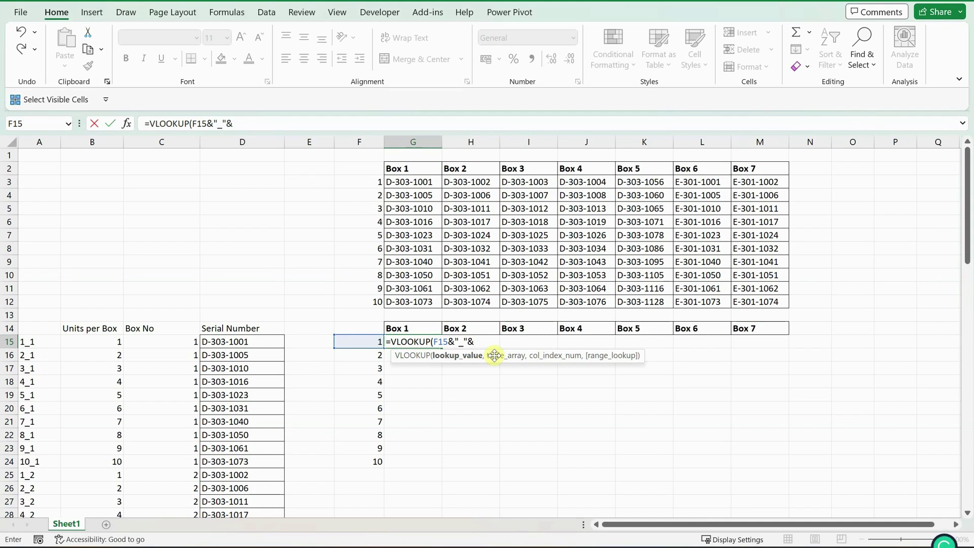
key(Up)
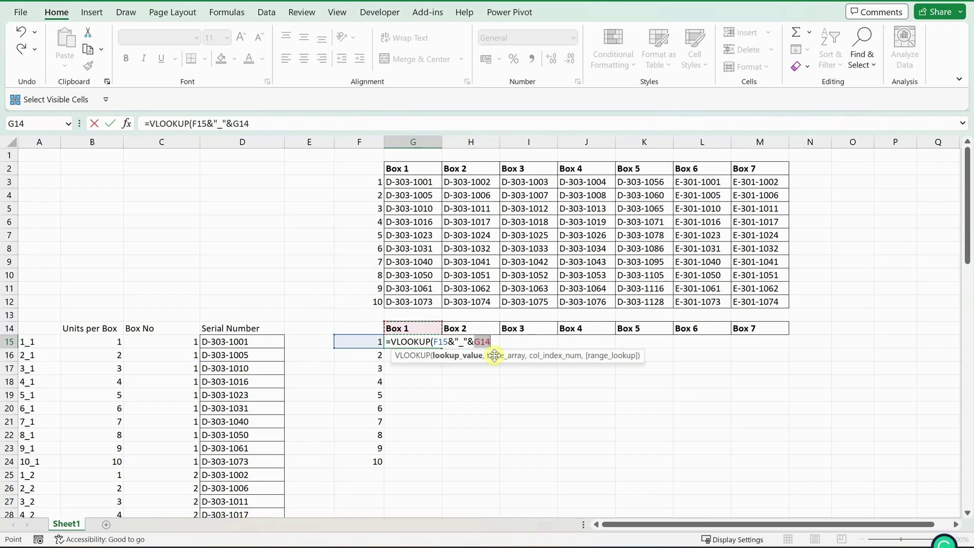
key(F4)
key(F4)
text(,)
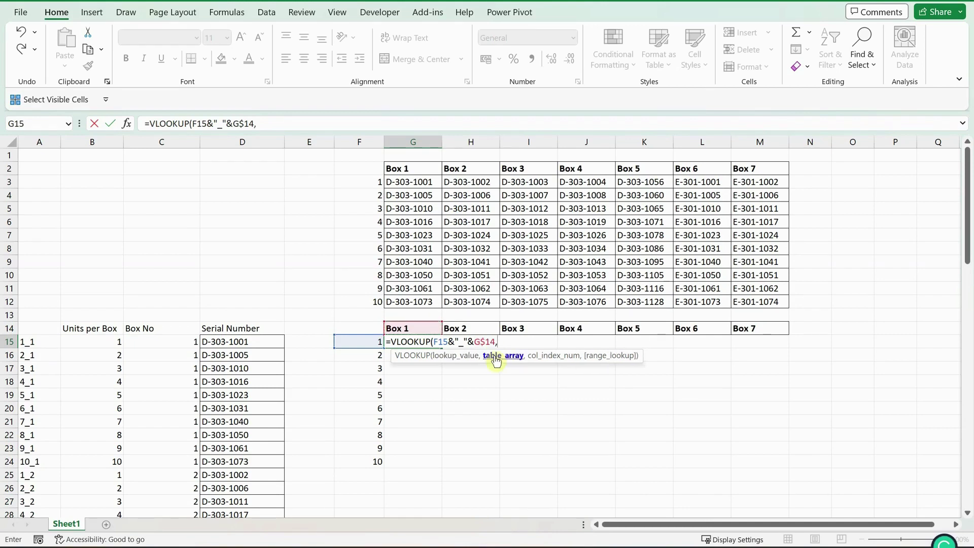
key(Left)
key(Left)
key(Left)
key(Left)
key(Left)
key(Left)
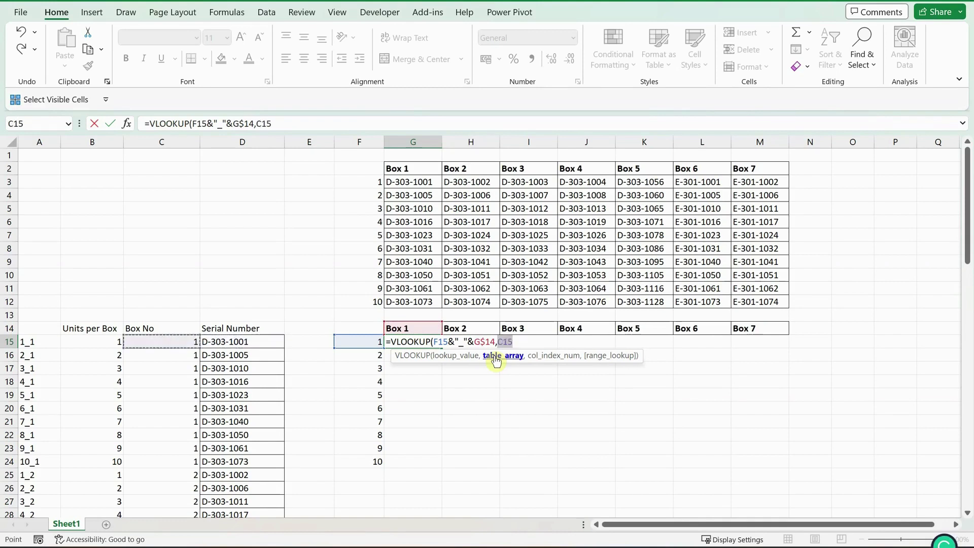
key(ctrl+space)
key(shift+Right)
key(shift+Right)
key(shift+Right)
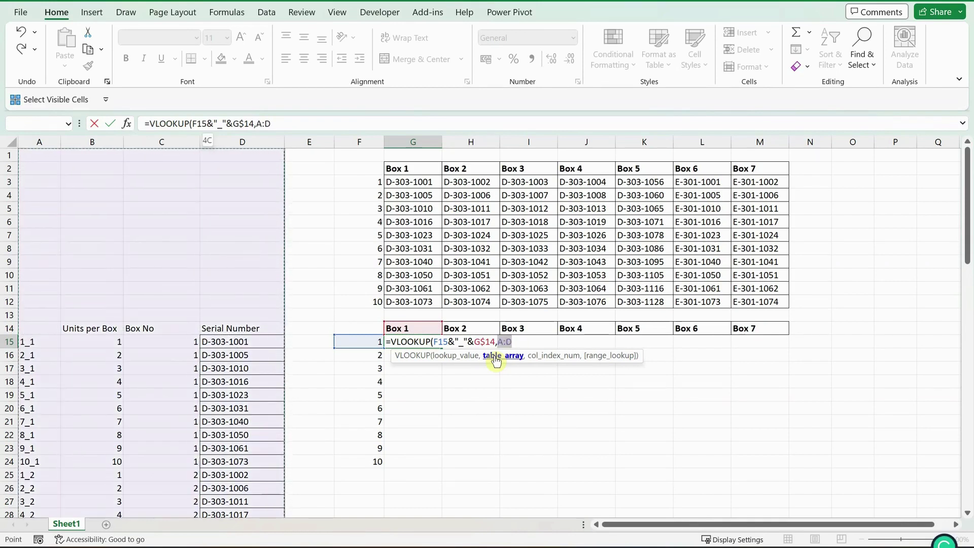
key(F4)
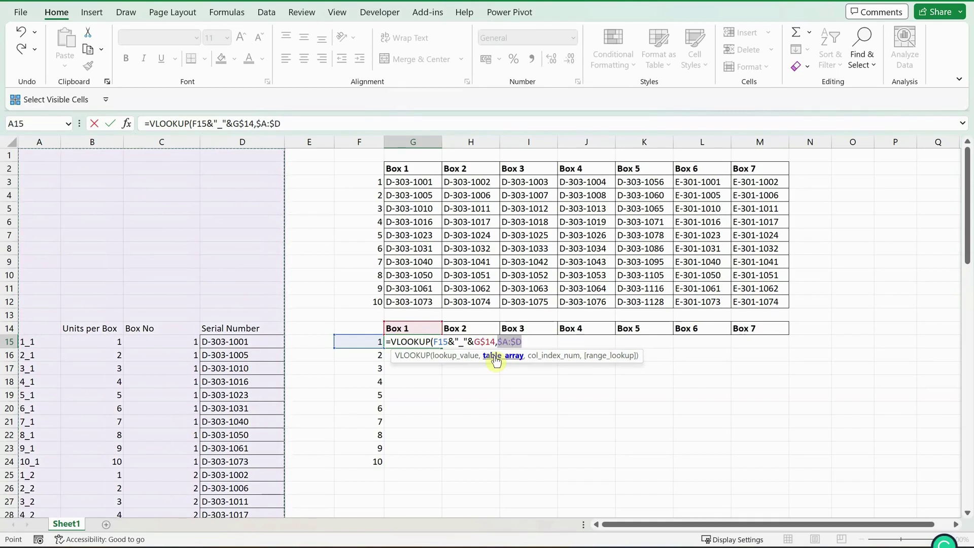
text(,)
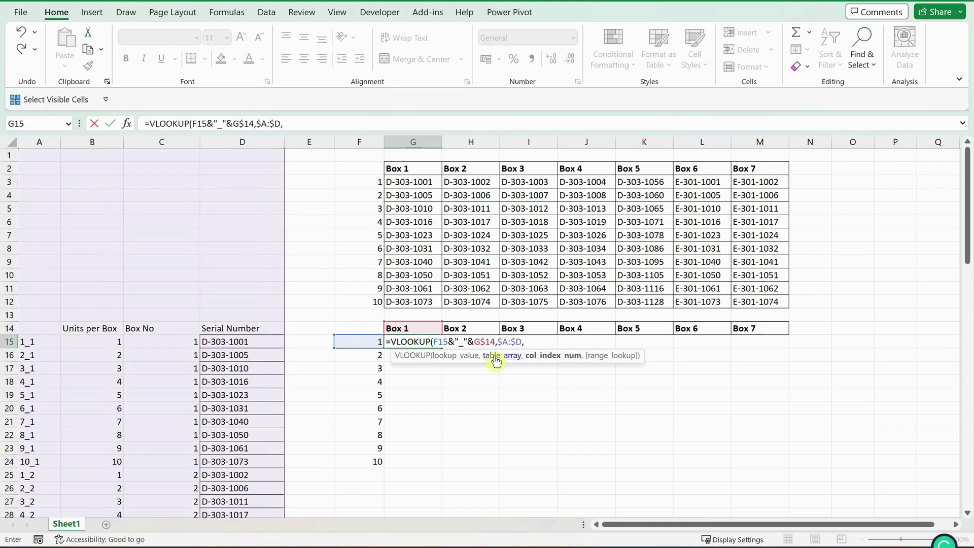
text(4)
text(,0)
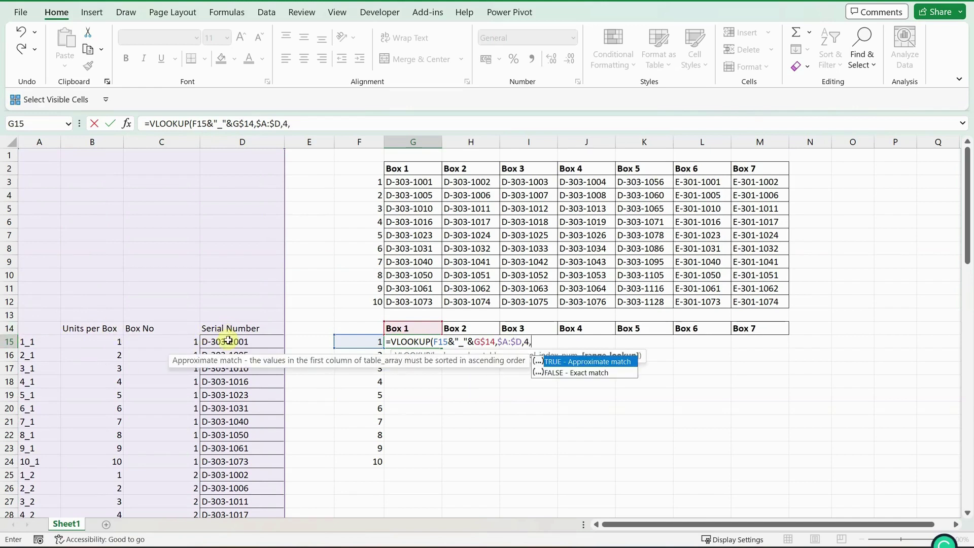
text())
key(Return)
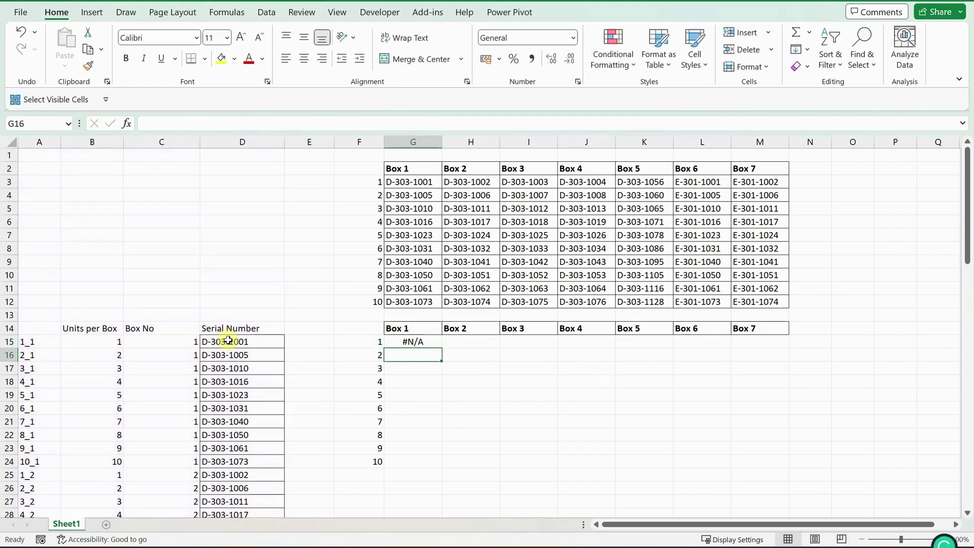
- Number the lower grid headers G14:M14 from 1 to 7 with a 1, 2 fill series
key(Up)
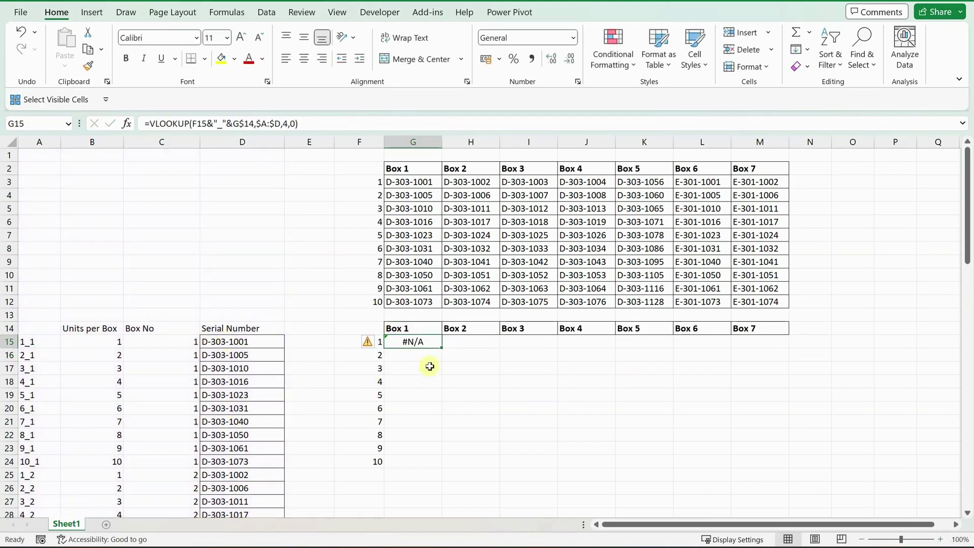
click(425, 328)
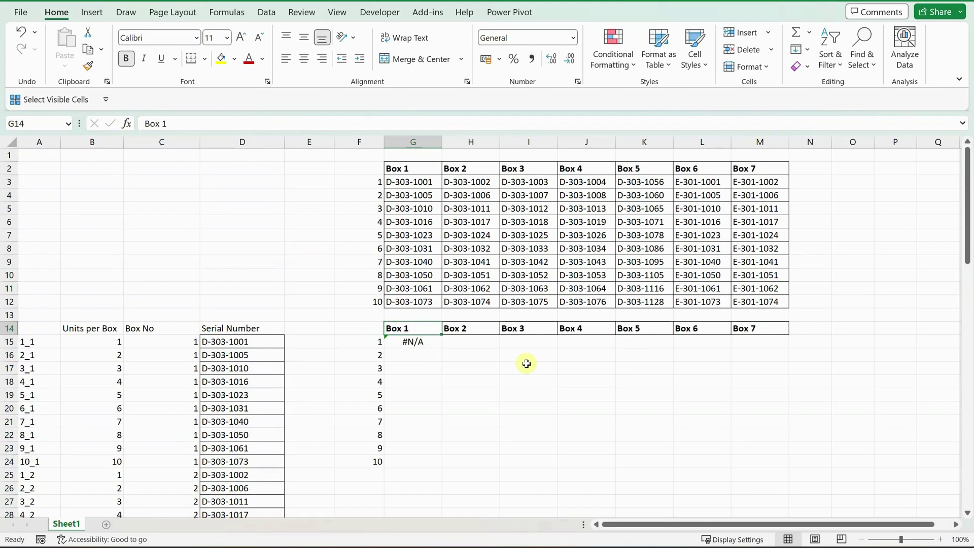
text(1)
key(Tab)
key(Left)
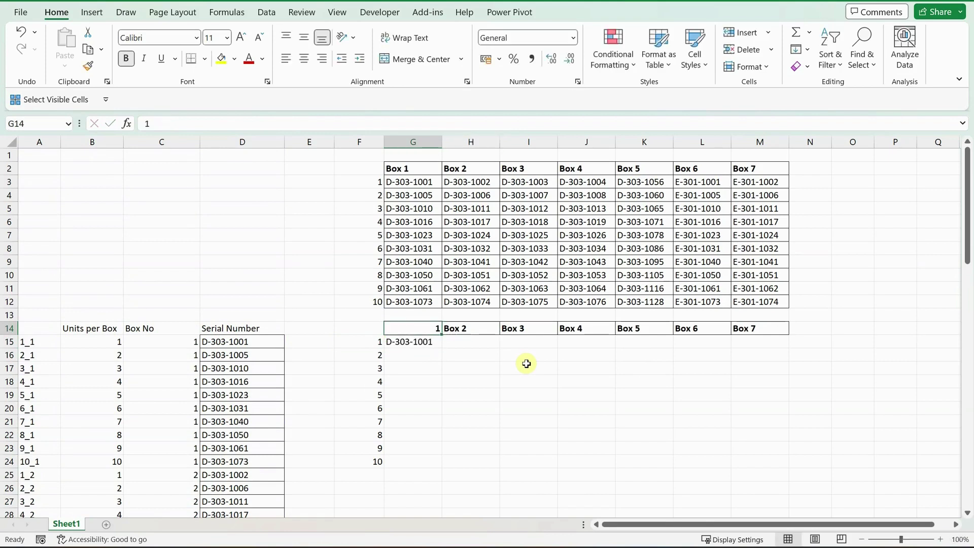
key(Right)
text(2)
key(Tab)
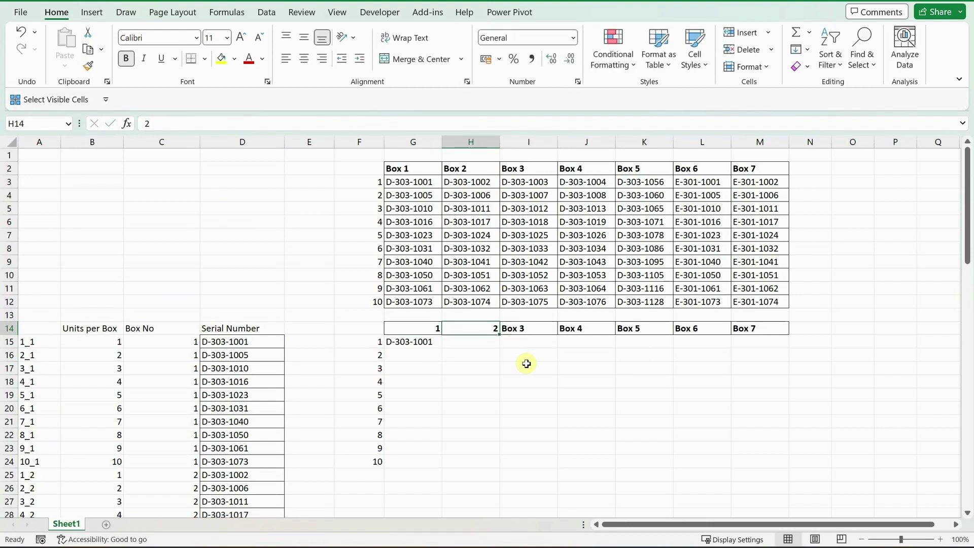
key(Left)
key(Left)
key(shift+Right)
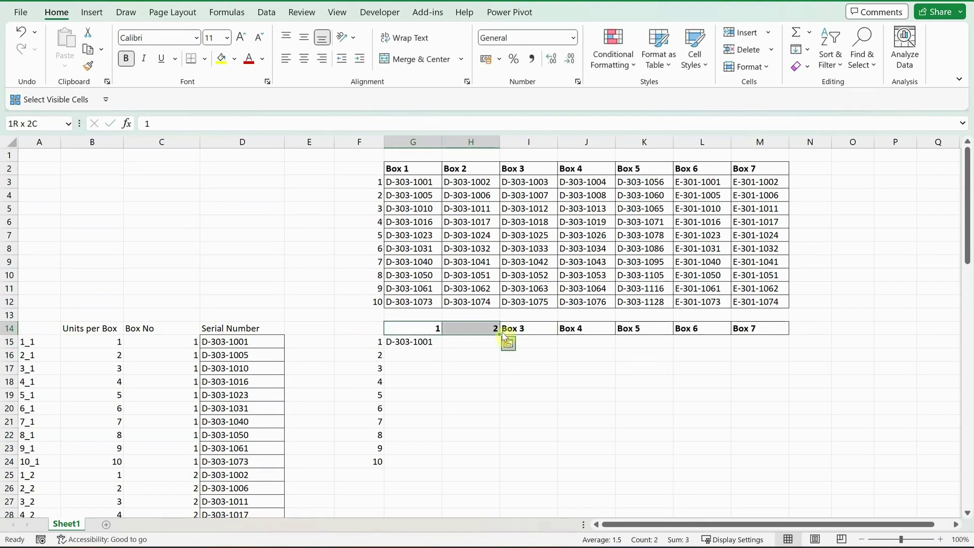
drag(499, 335, 776, 340)
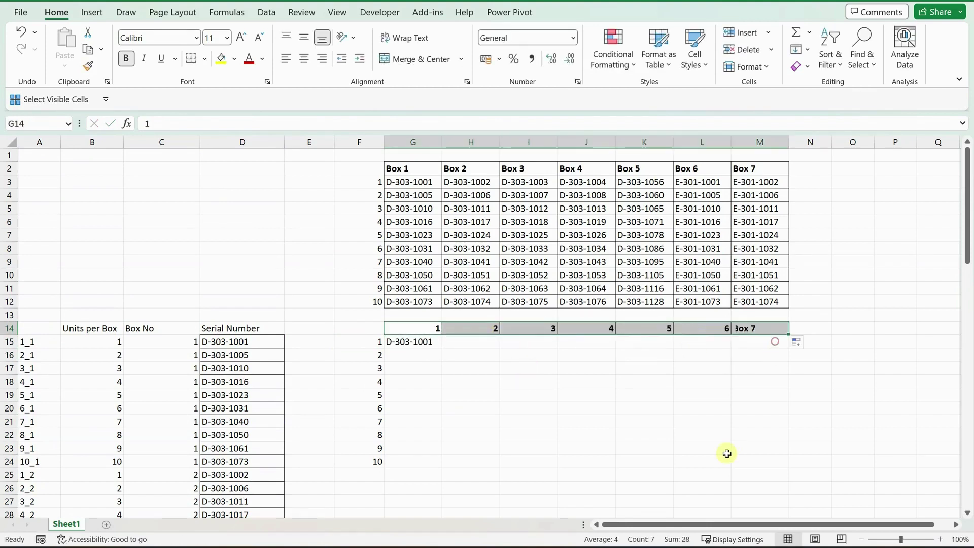
click(424, 341)
- Change G15's key reference to $F15 and copy the lookup down G16:G24
double_click(424, 341)
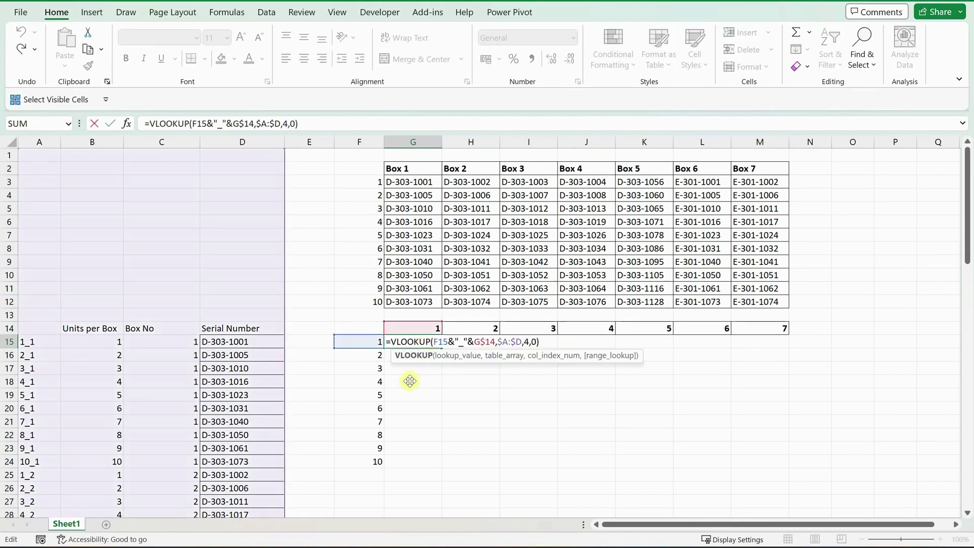
click(440, 342)
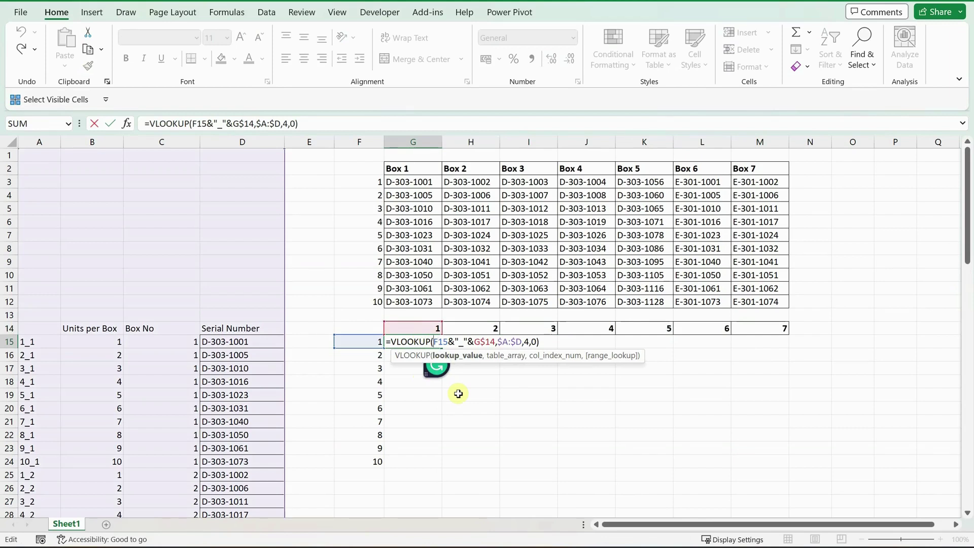
text($)
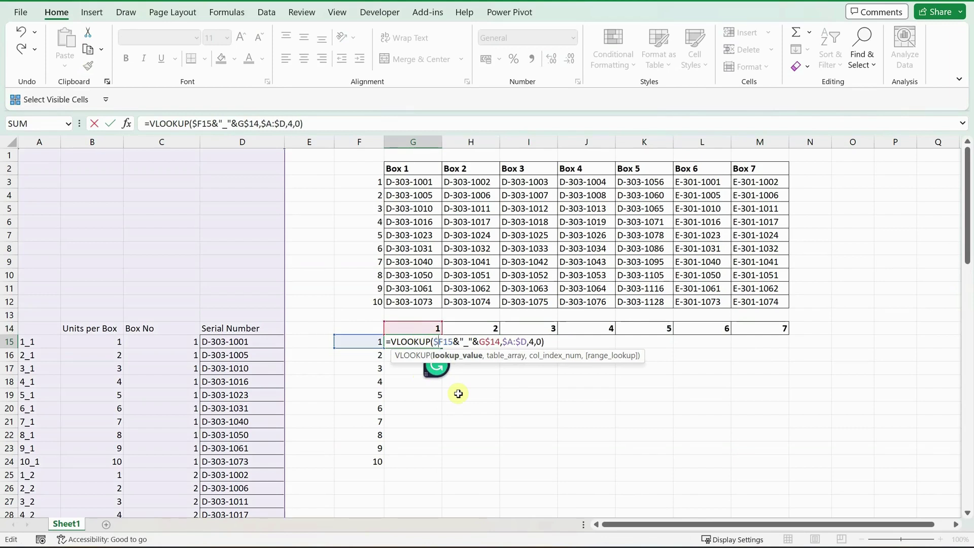
key(Return)
key(Up)
key(ctrl+c)
key(Left)
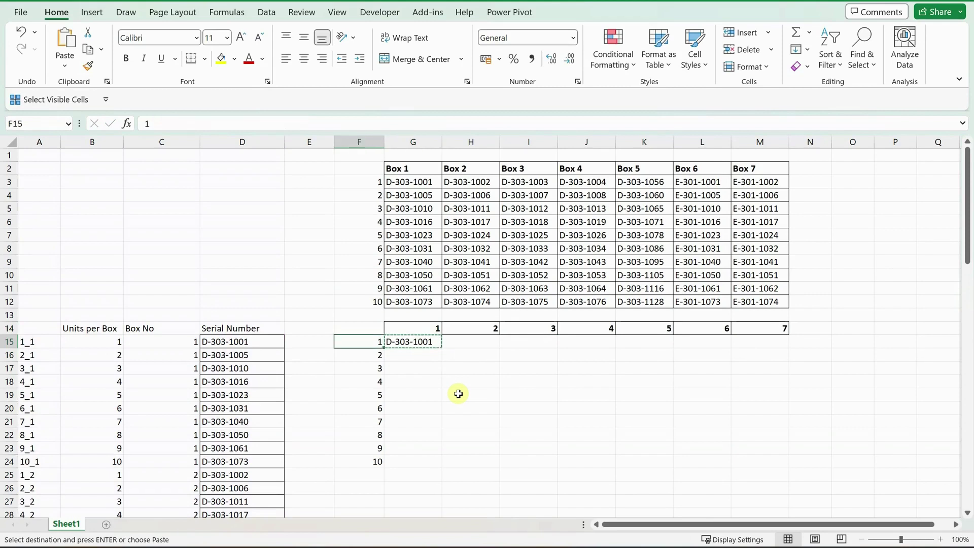
key(ctrl+Down)
key(Right)
key(ctrl+shift+Up)
key(shift+Down)
key(Return)
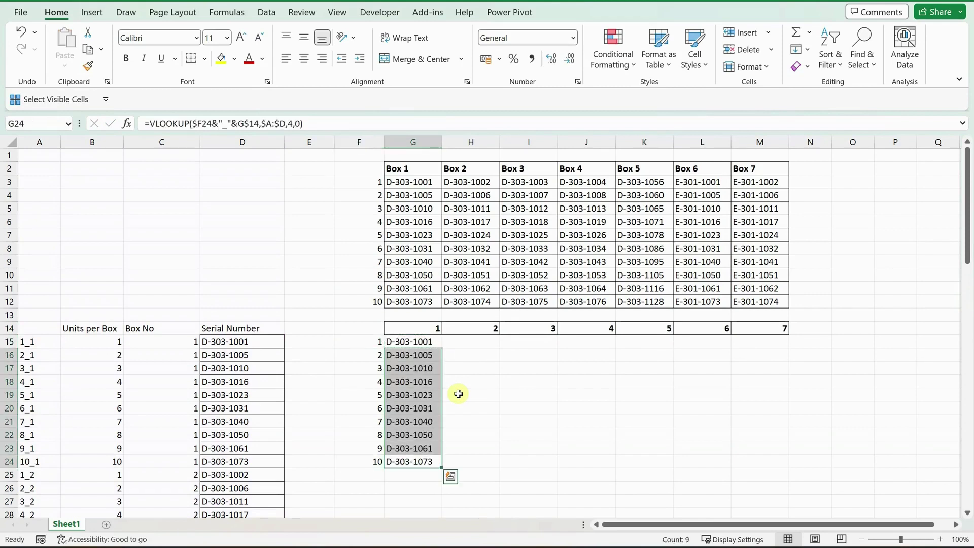
key(Up)
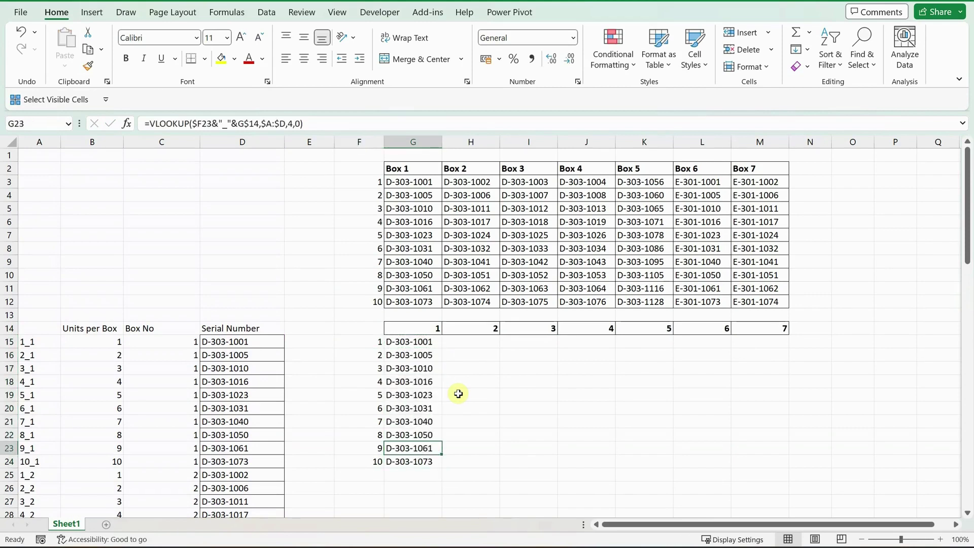
double_click(403, 461)
key(Escape)
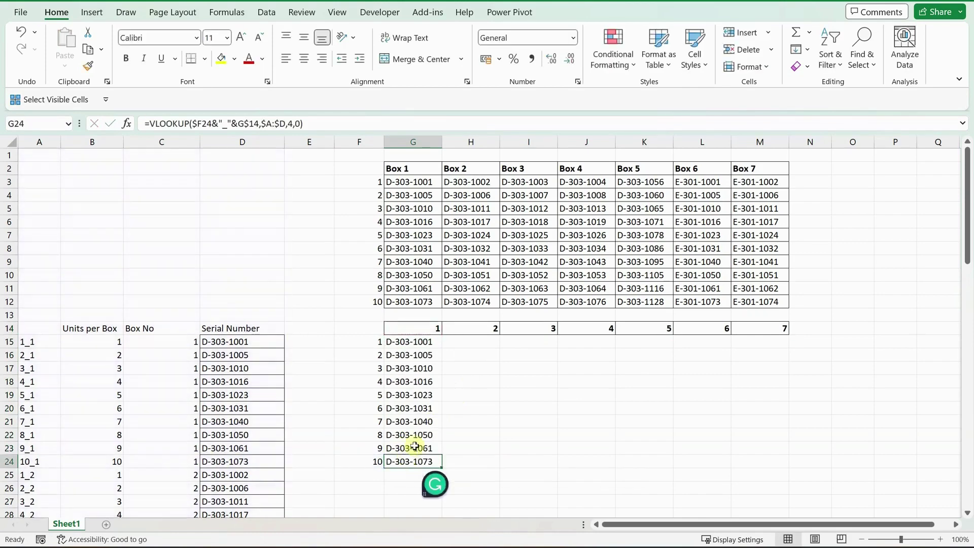
- Copy the Box 1 lookups G15:G24 across into H15:M24
drag(409, 184, 411, 300)
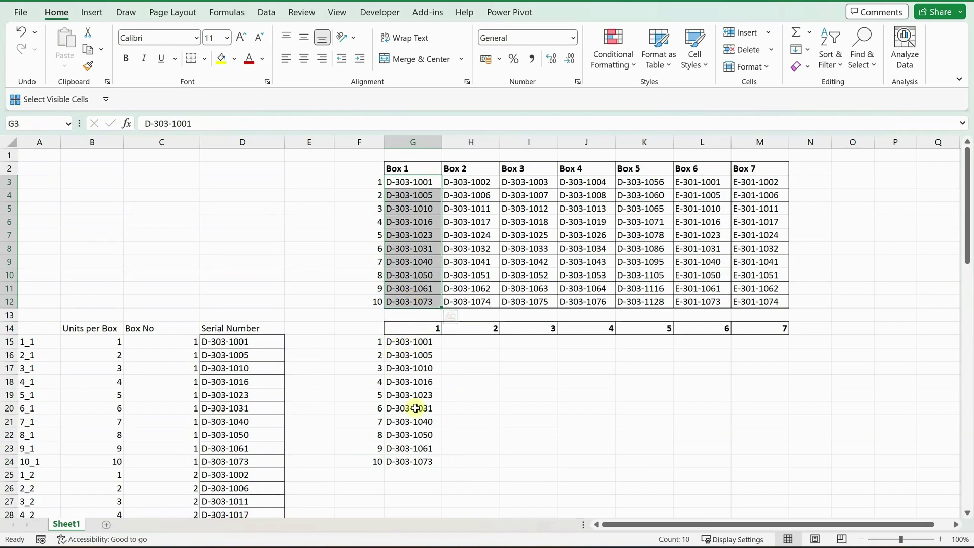
drag(419, 342, 426, 461)
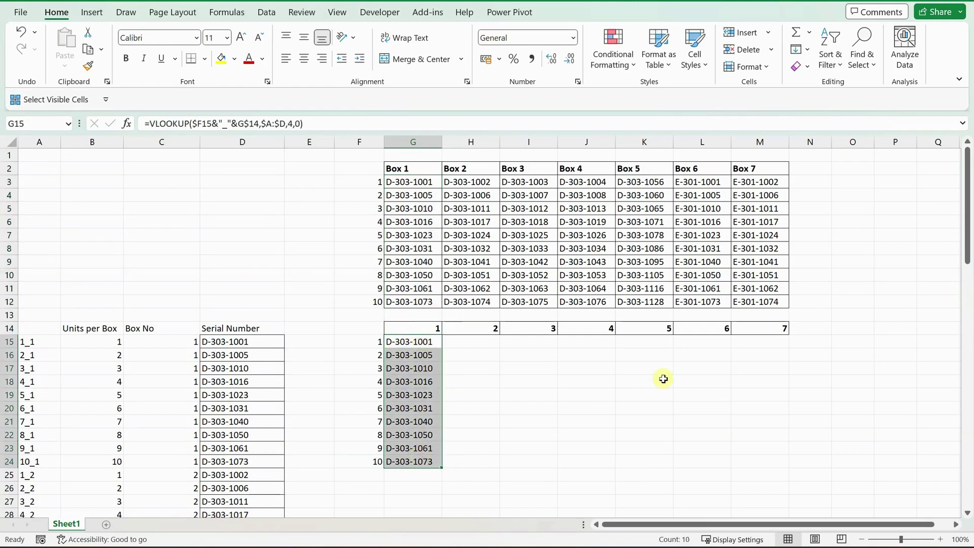
key(ctrl+c)
key(Right)
key(shift+Right)
key(shift+Right)
key(shift+Right)
key(shift+Right)
key(shift+Right)
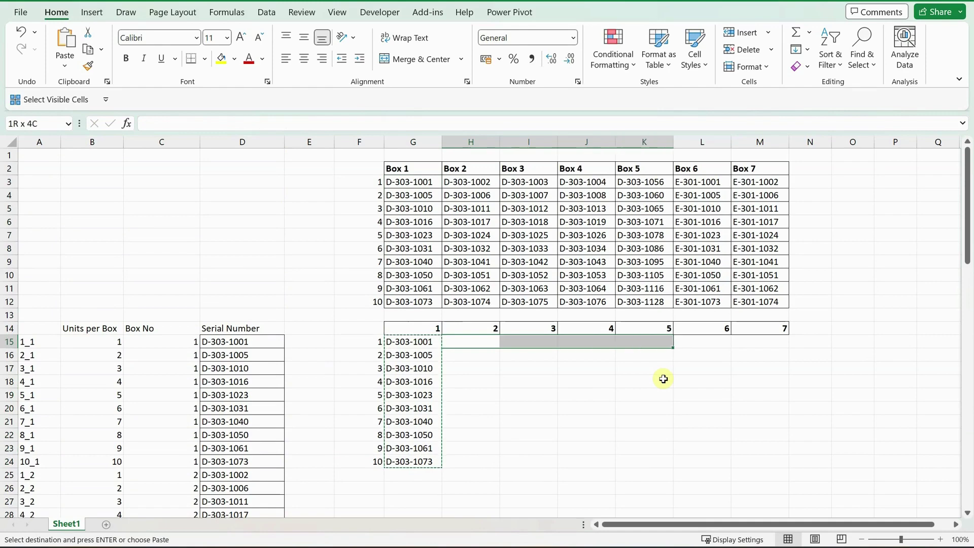
key(Return)
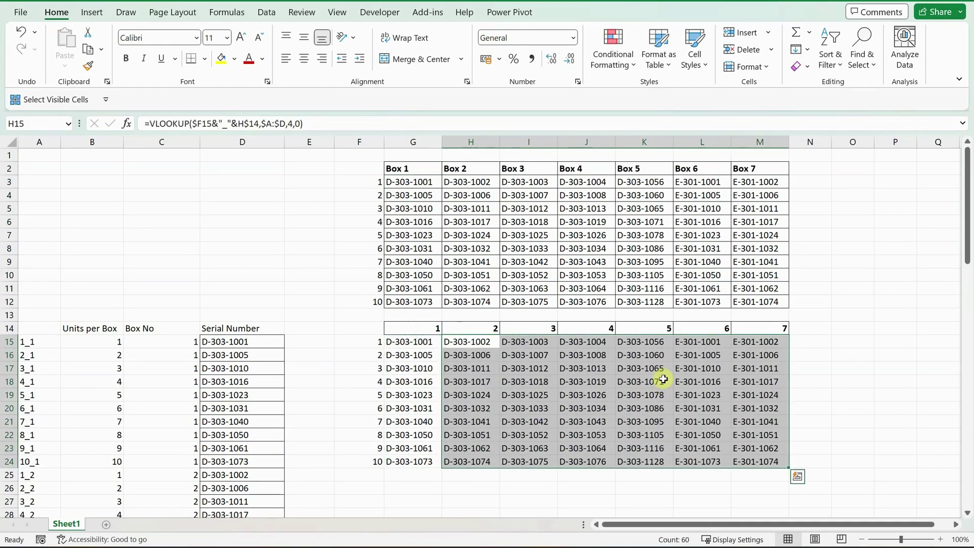
key(Left)
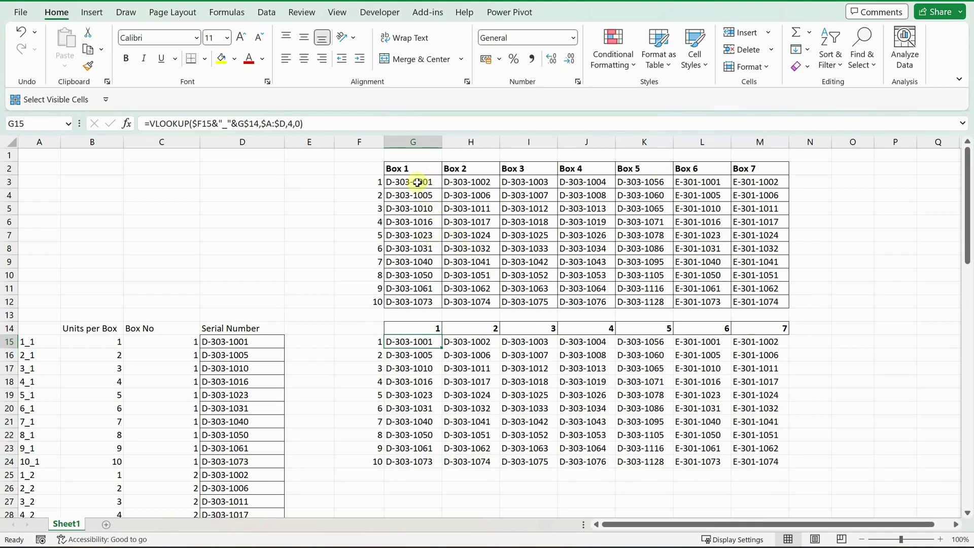
click(416, 181)
drag(415, 182, 741, 300)
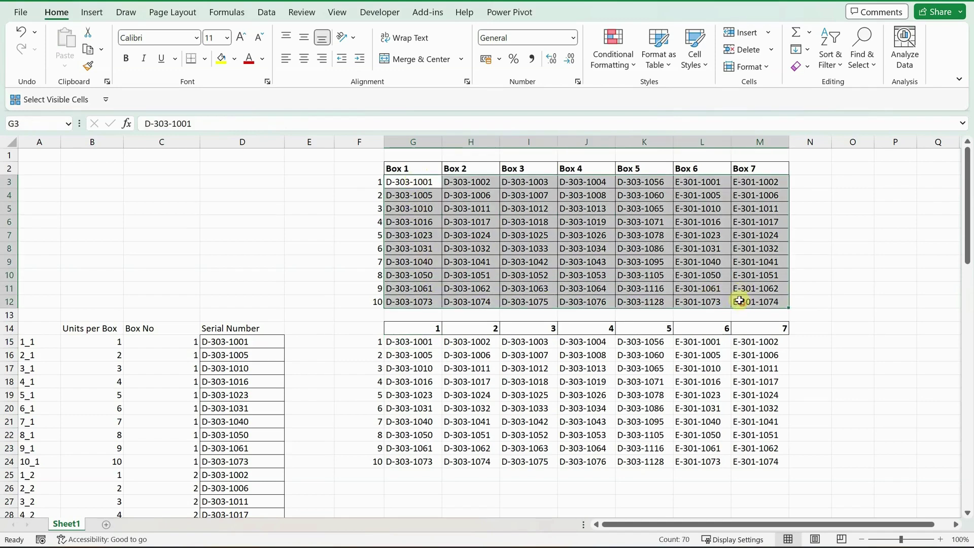
click(231, 345)
scroll(245, 388, down, 19)
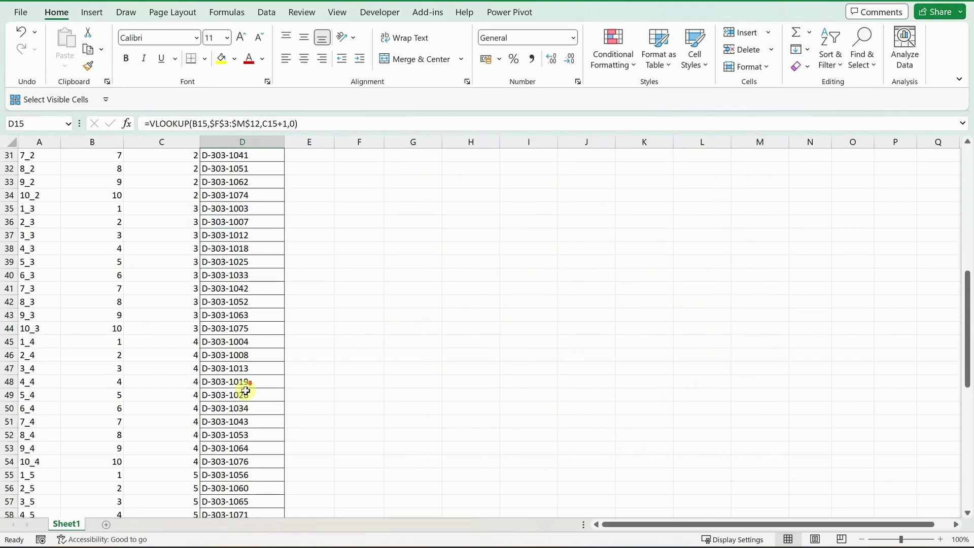
scroll(246, 391, up, 19)
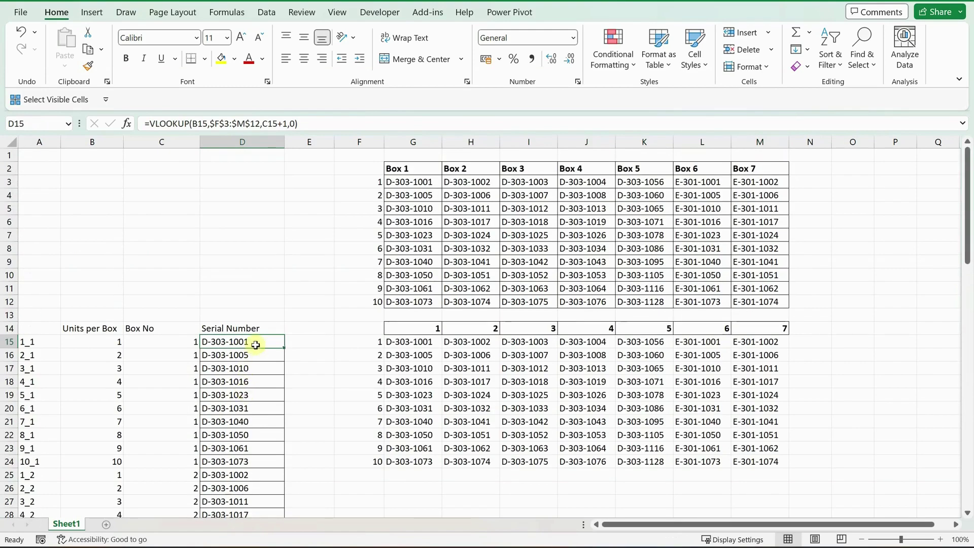
double_click(256, 344)
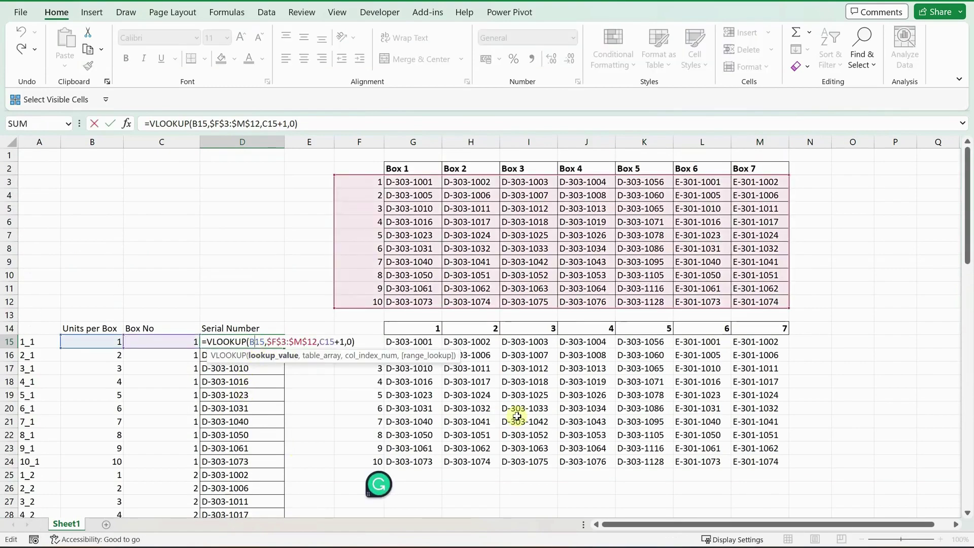
key(Escape)
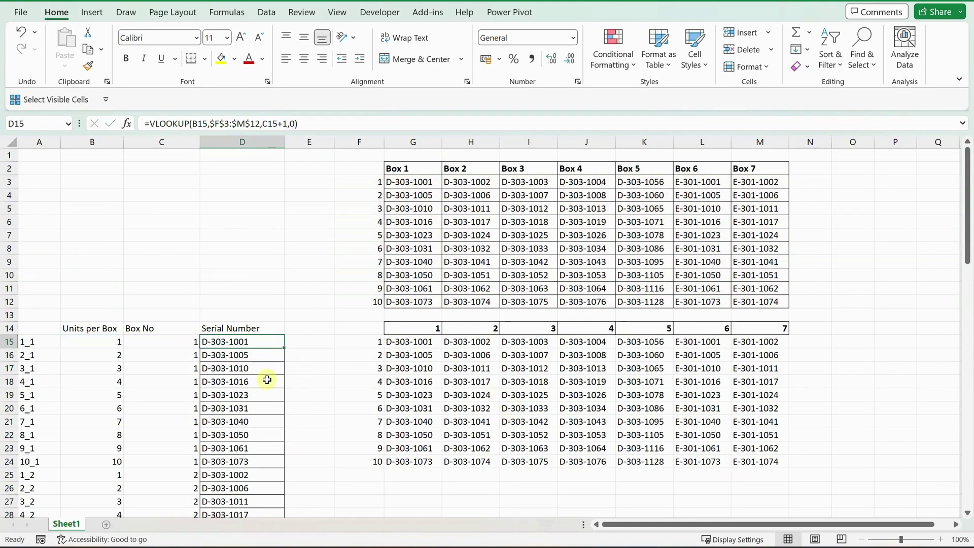
click(250, 142)
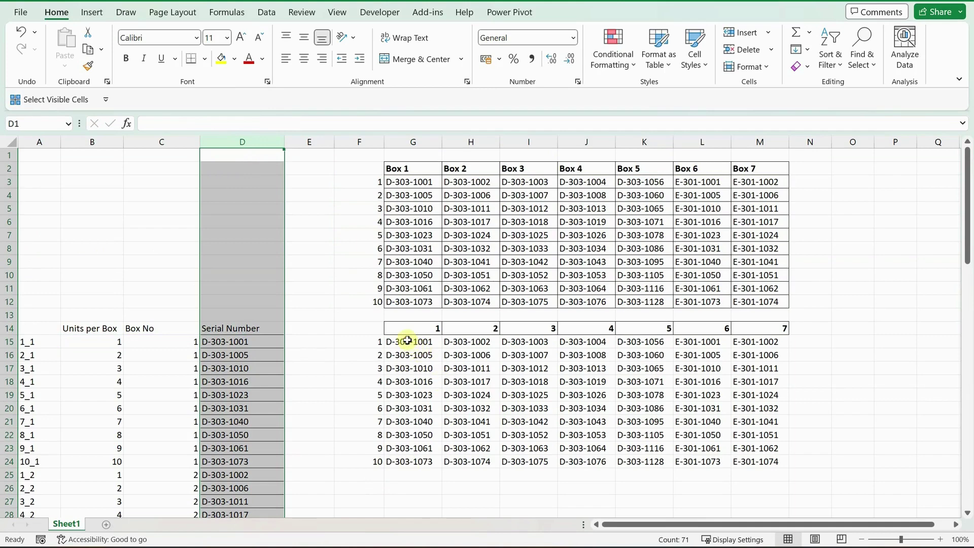
drag(407, 340, 470, 426)
drag(702, 460, 763, 457)
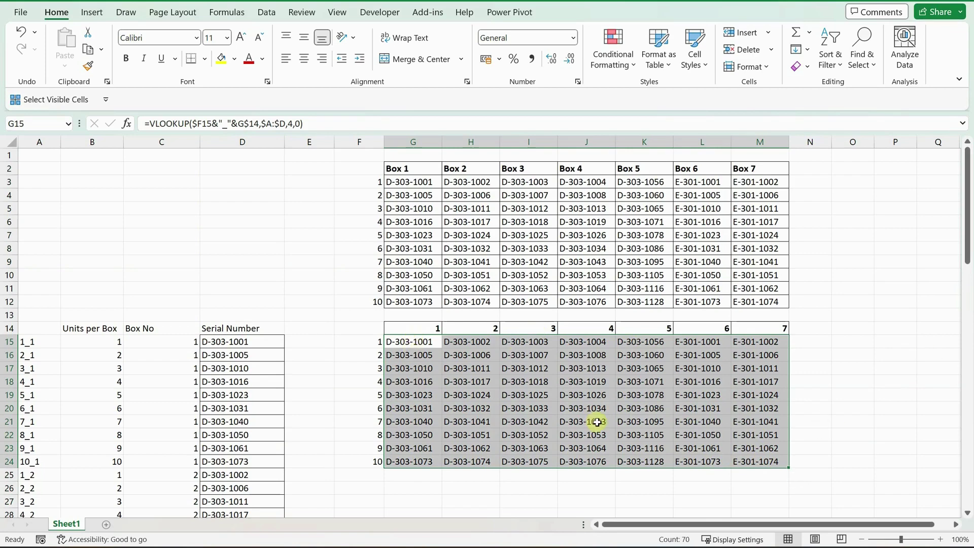
click(422, 342)
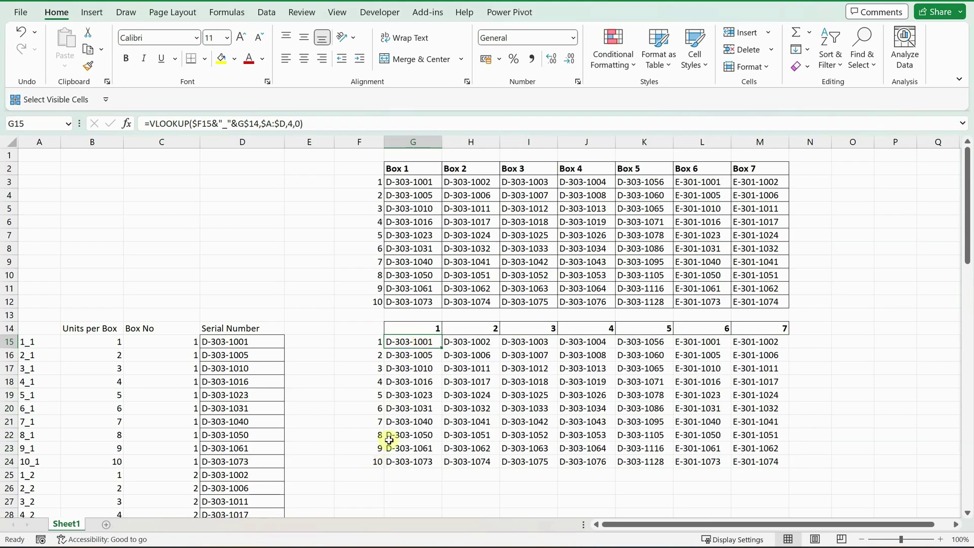